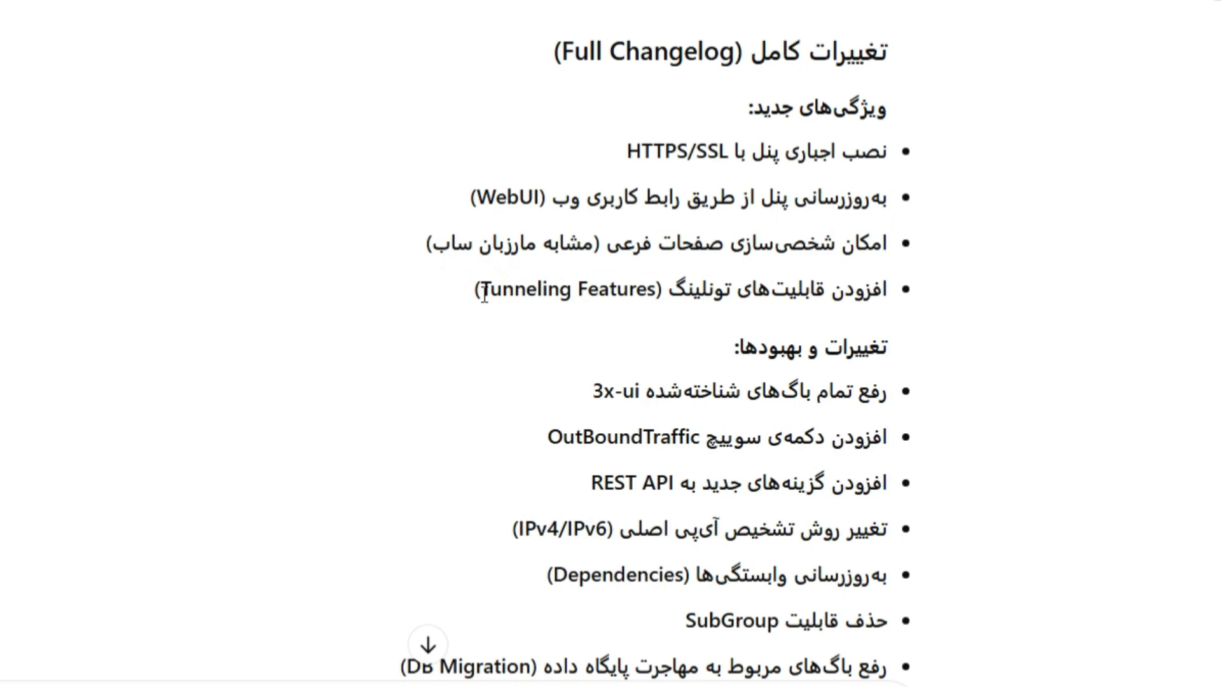
Read through the tx-ui full changelog, covering the new features, improvements and the What's Changed sections.
left_click(703, 396)
left_click_drag(649, 390, 592, 392)
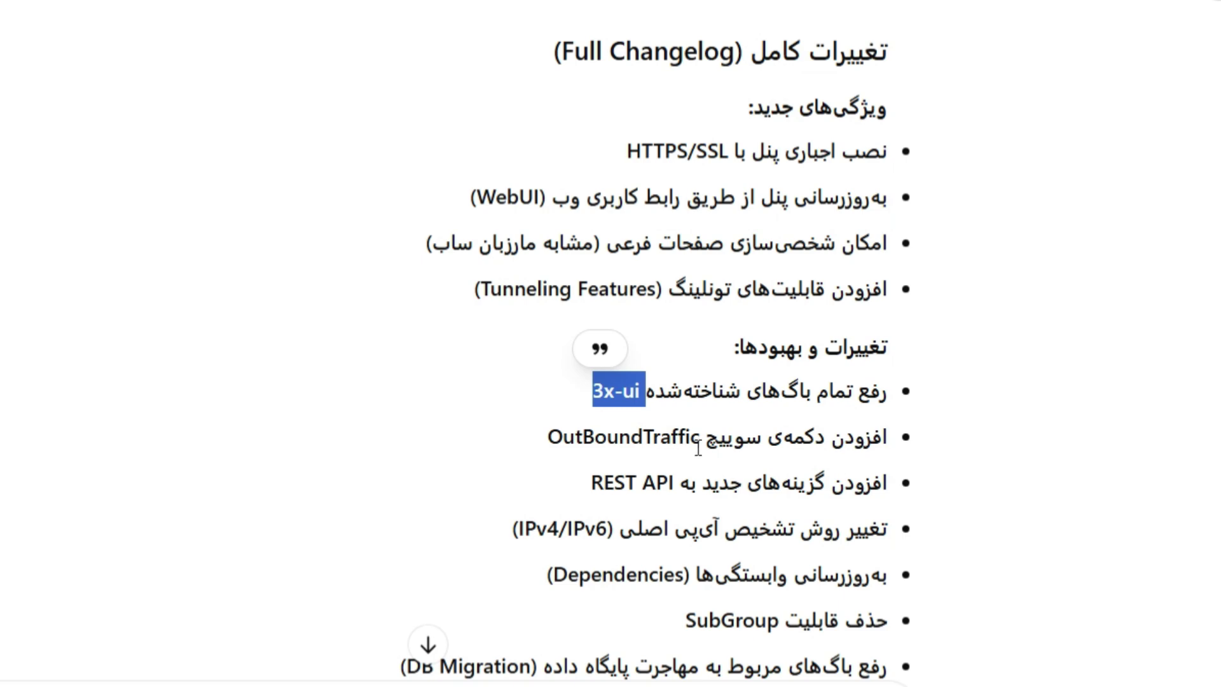
left_click_drag(808, 439, 704, 442)
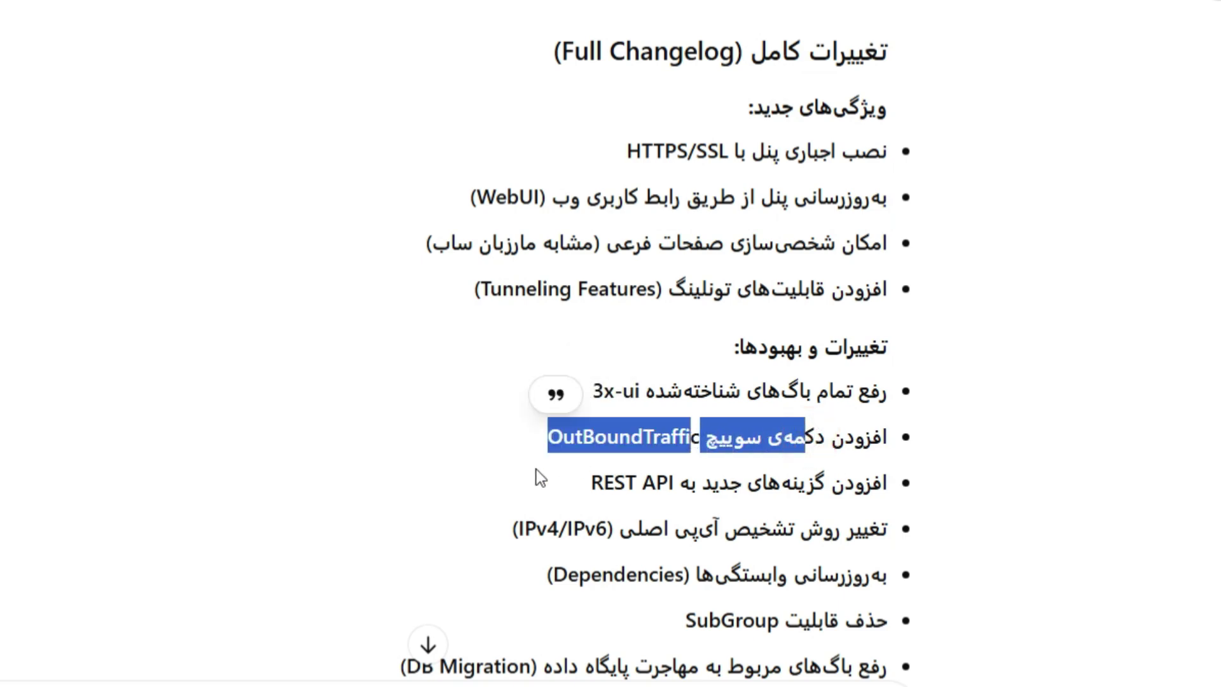
left_click(672, 489)
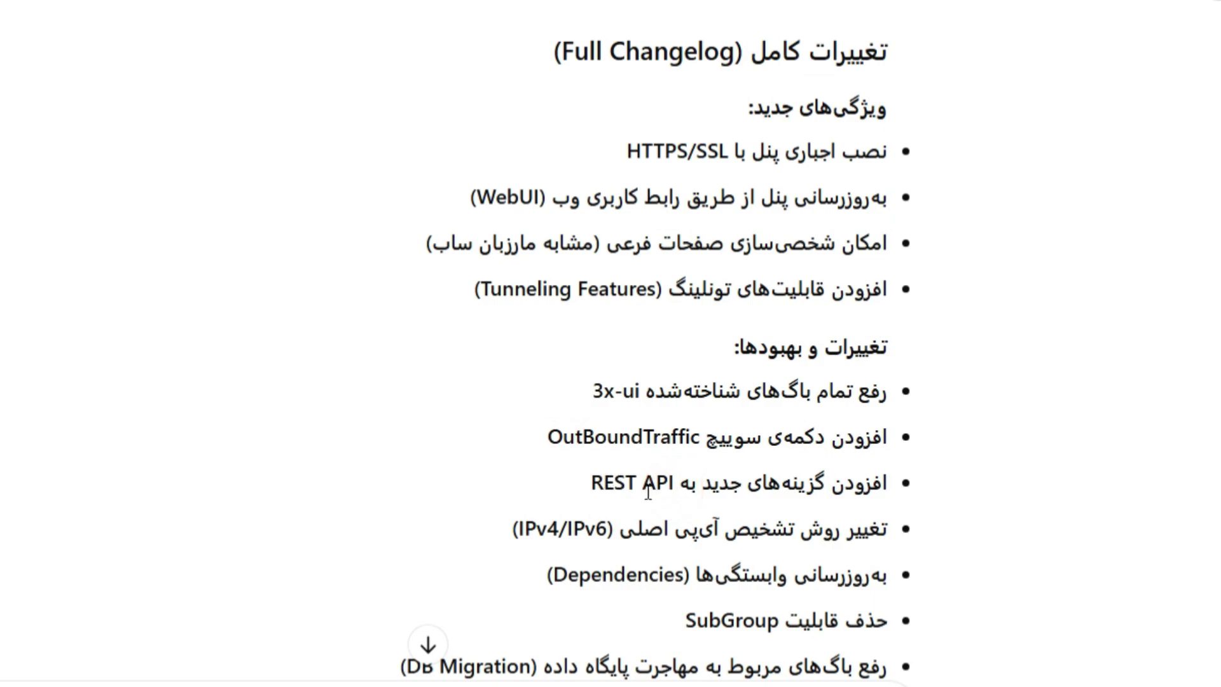
scroll(732, 423, "down", 2)
scroll(733, 424, "down", 5)
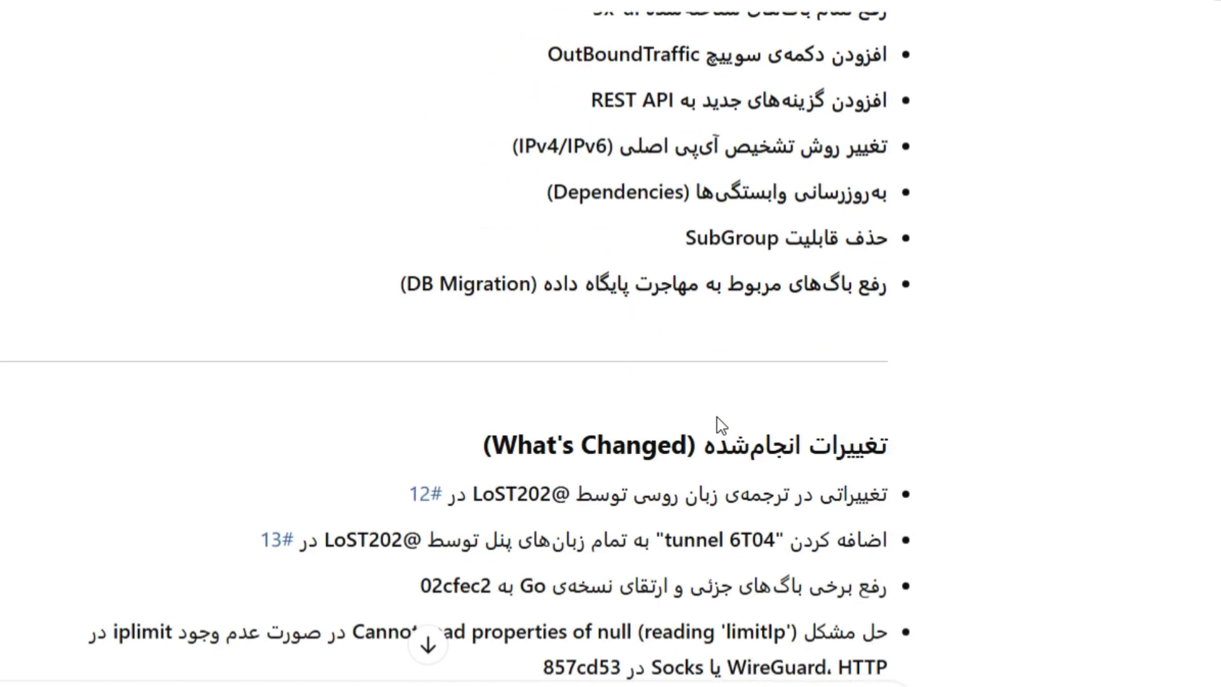
scroll(742, 353, "down", 10)
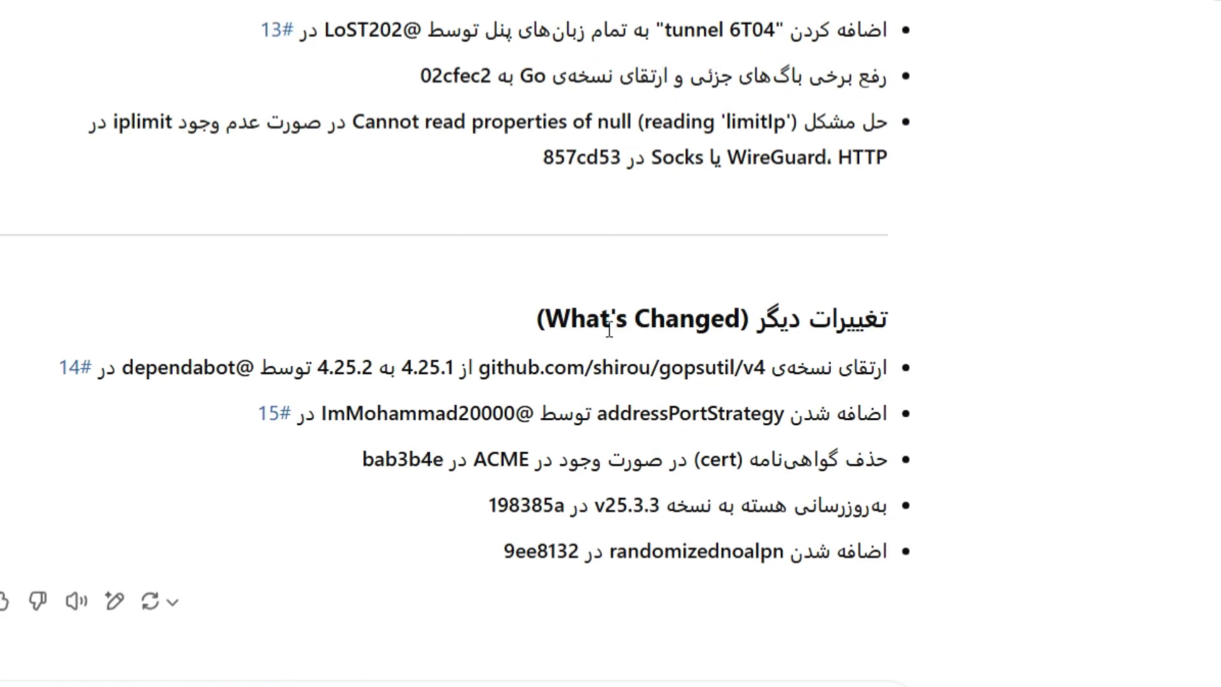
scroll(571, 422, "up", 3)
scroll(571, 423, "up", 3)
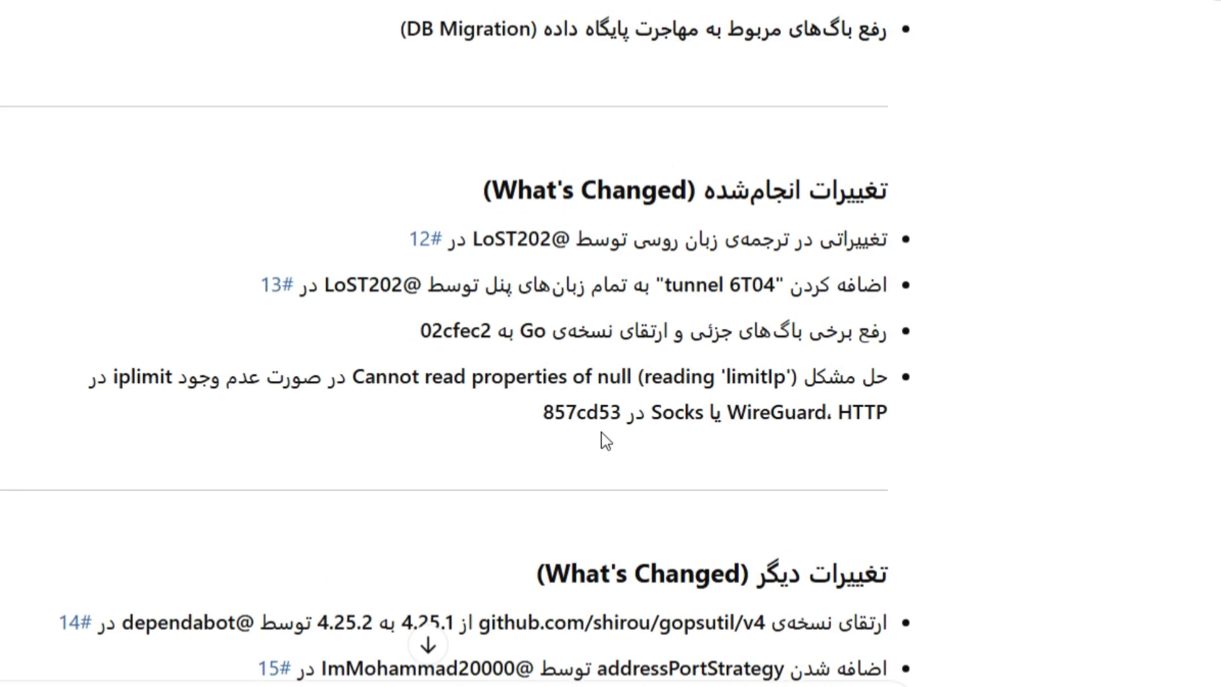
Switch to the tx-ui GitHub repository and view its overview, file list and latest release.
scroll(602, 438, "up", 5)
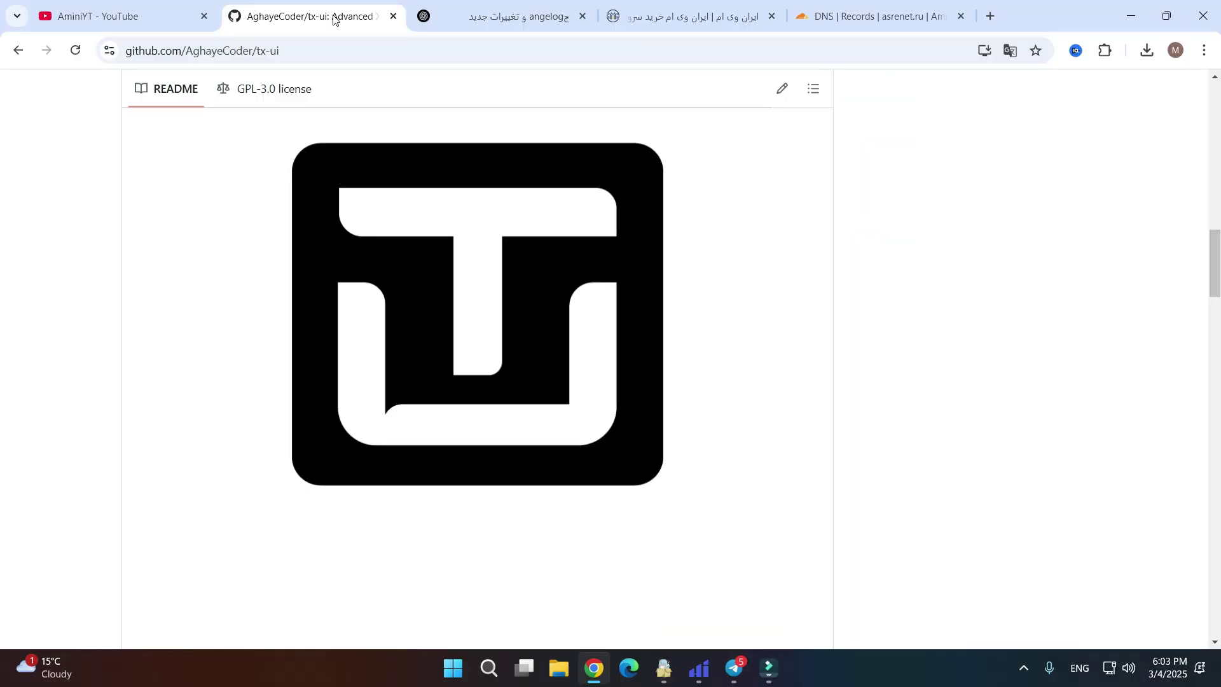
scroll(264, 284, "up", 5)
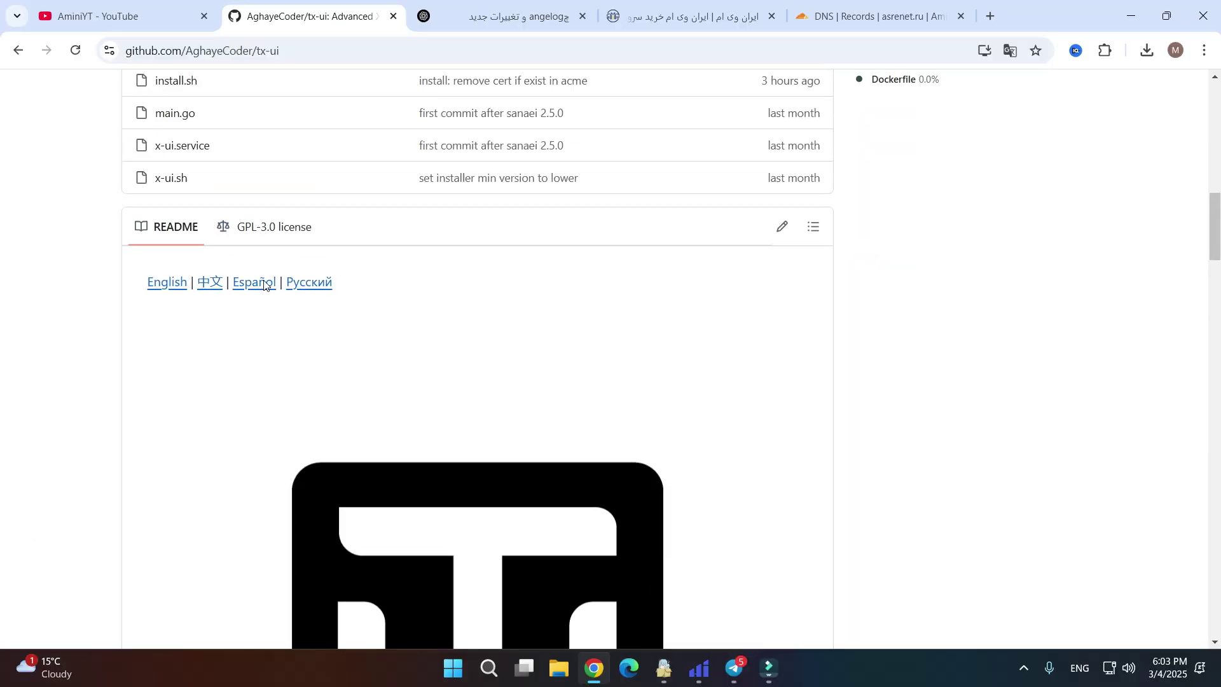
scroll(183, 389, "up", 12)
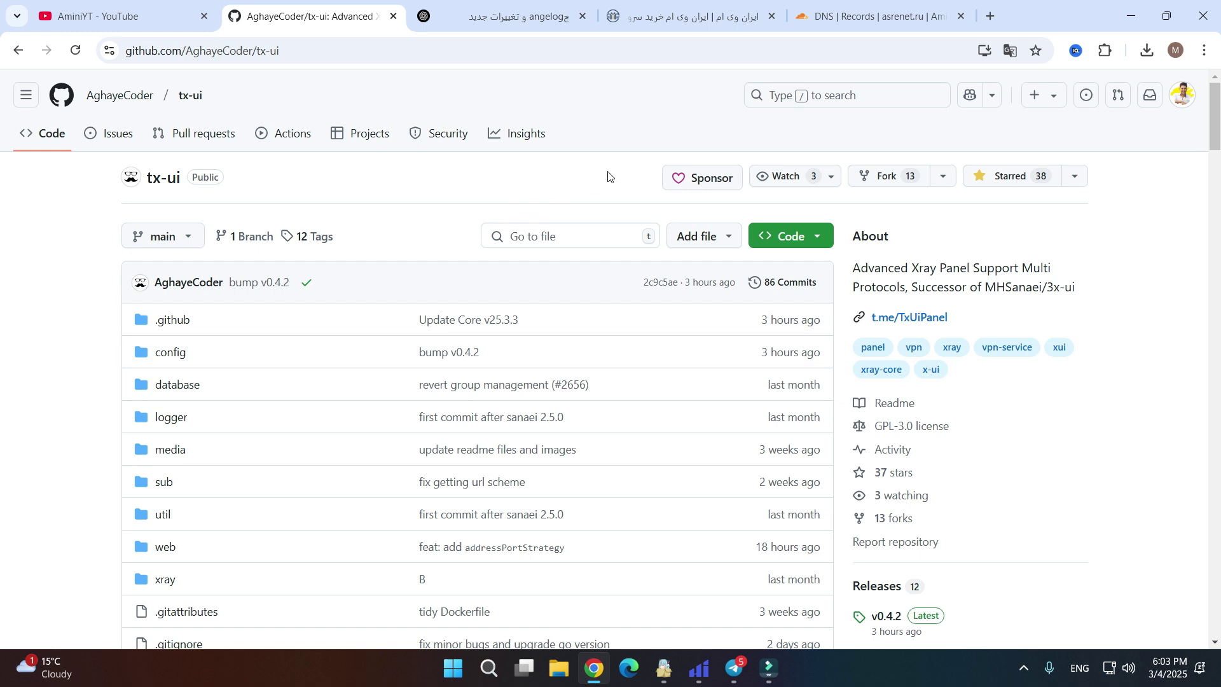
Switch to the IRVM hosting website, view its virtual server offerings and open the Eid discount page.
left_click(665, 17)
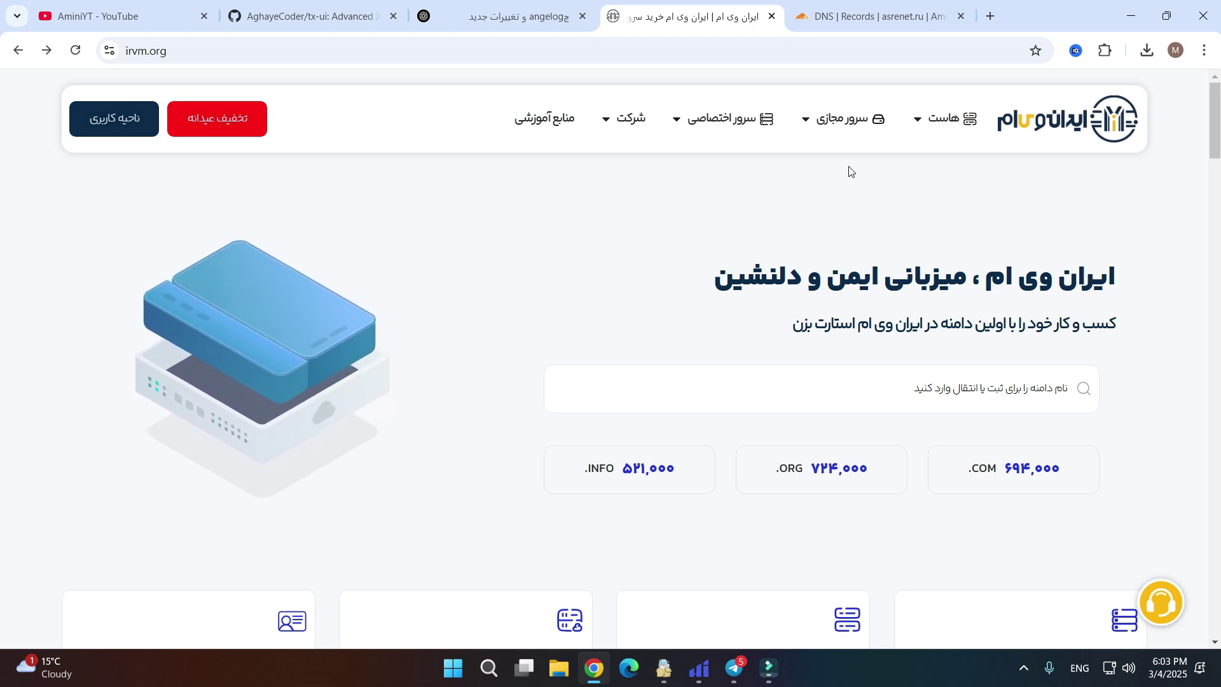
mouse_move(823, 121)
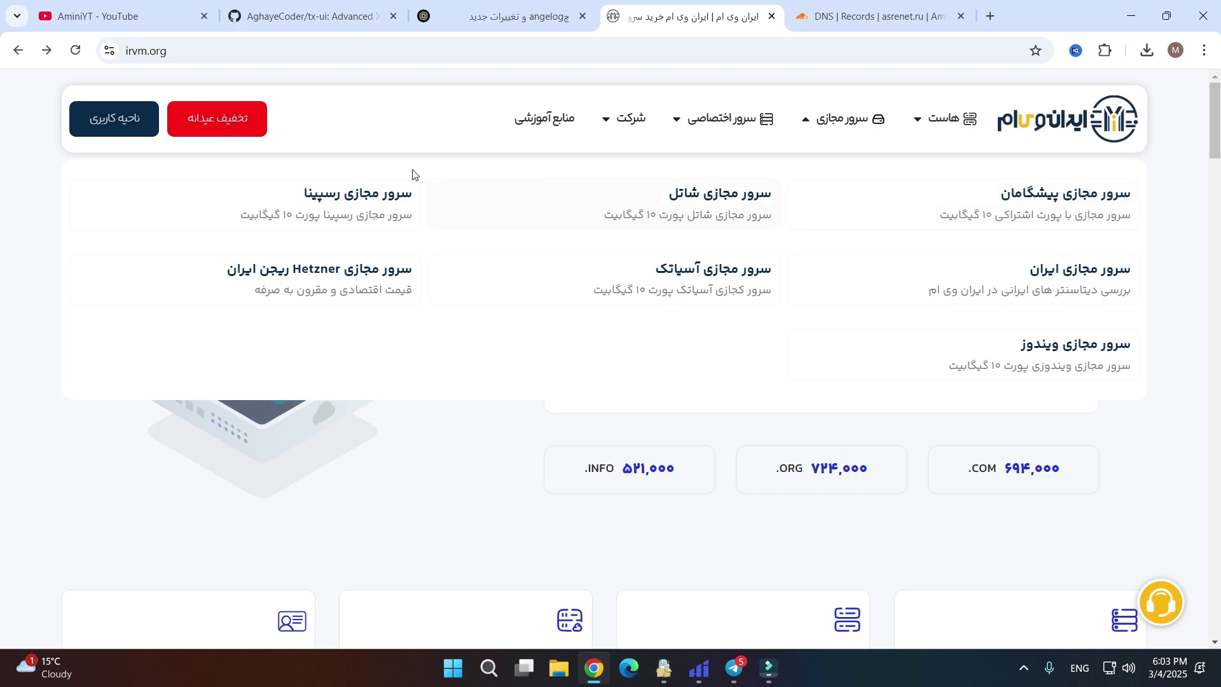
left_click(200, 114)
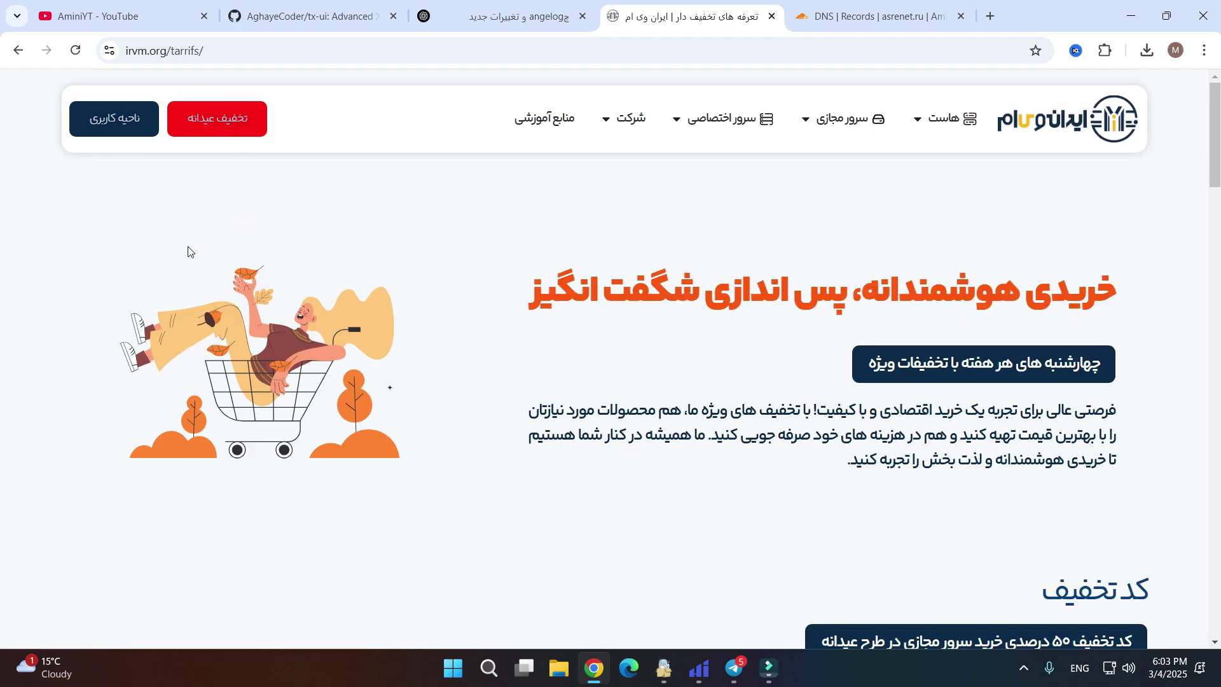
Examine the 50 percent discount codes for the Respina, Pishgaman, Asiatech and Shatel virtual servers.
scroll(779, 313, "down", 3)
scroll(778, 312, "down", 1)
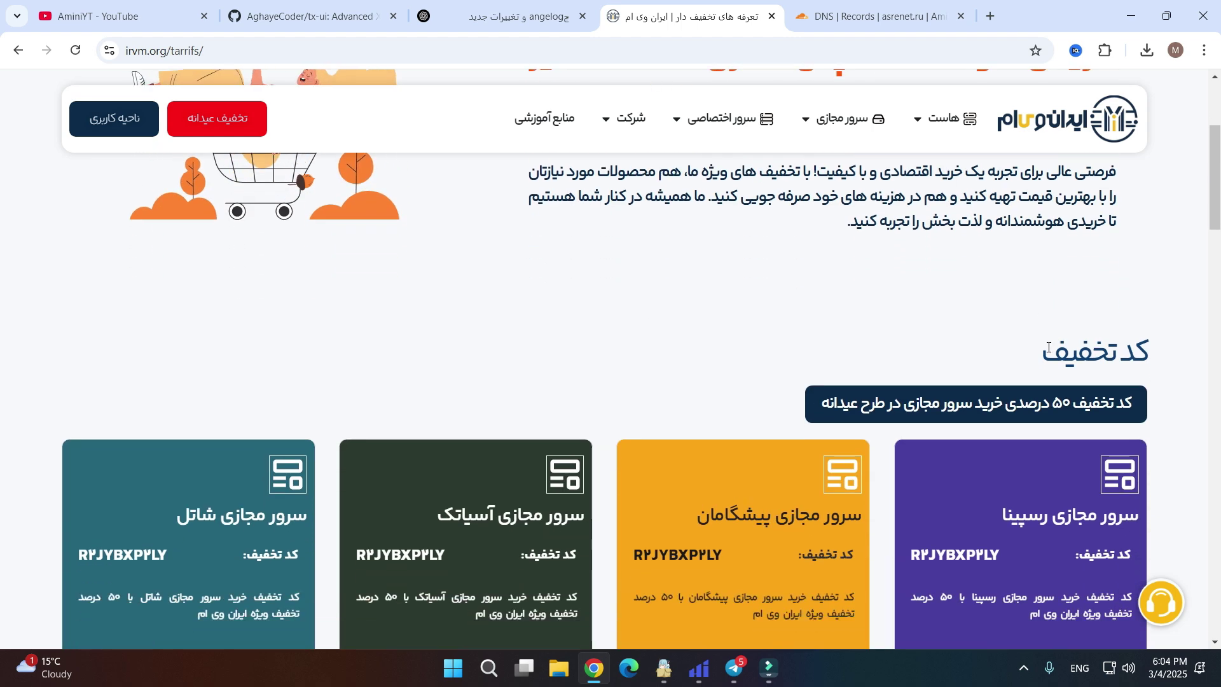
left_click_drag(1074, 404, 996, 403)
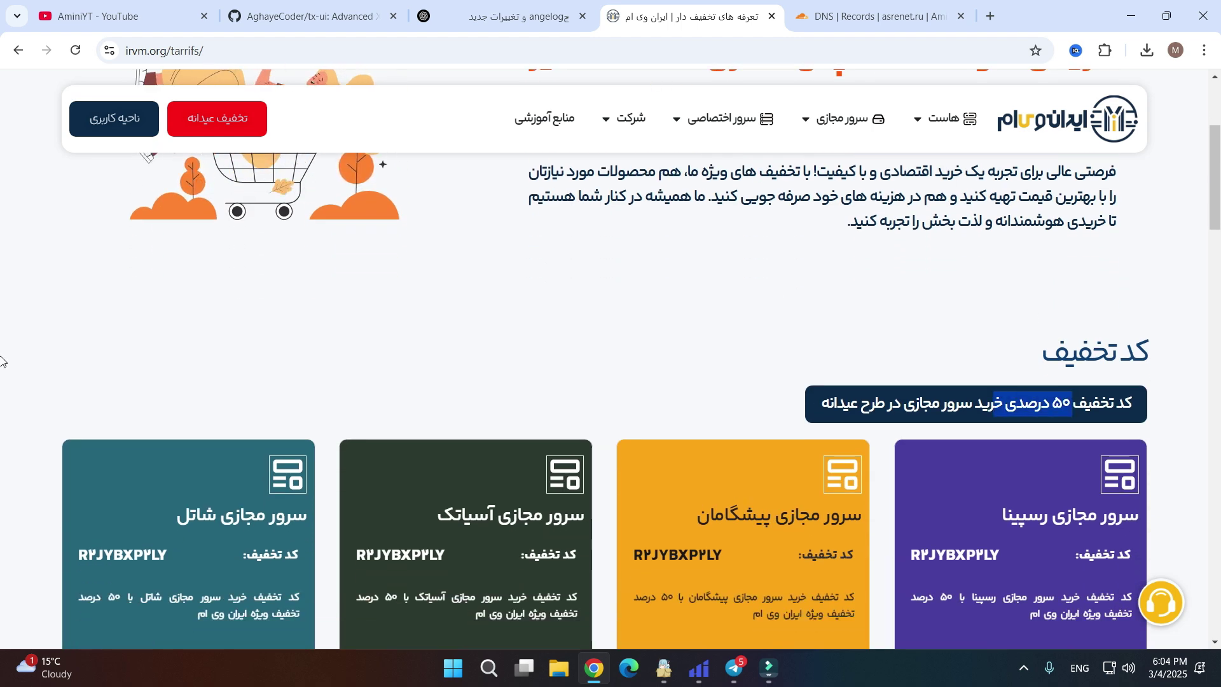
scroll(1178, 342, "down", 3)
left_click(1178, 342)
scroll(1178, 342, "down", 1)
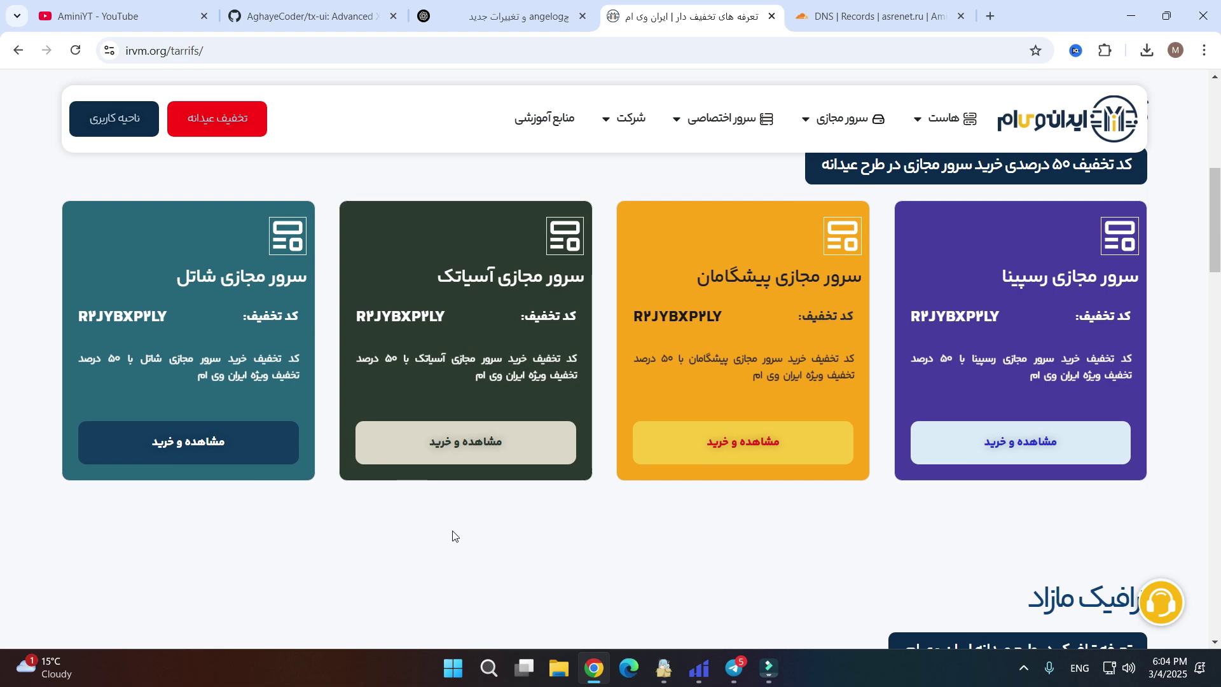
Check the extra traffic rates for each virtual server and look over the rest of the discount page.
scroll(560, 522, "down", 5)
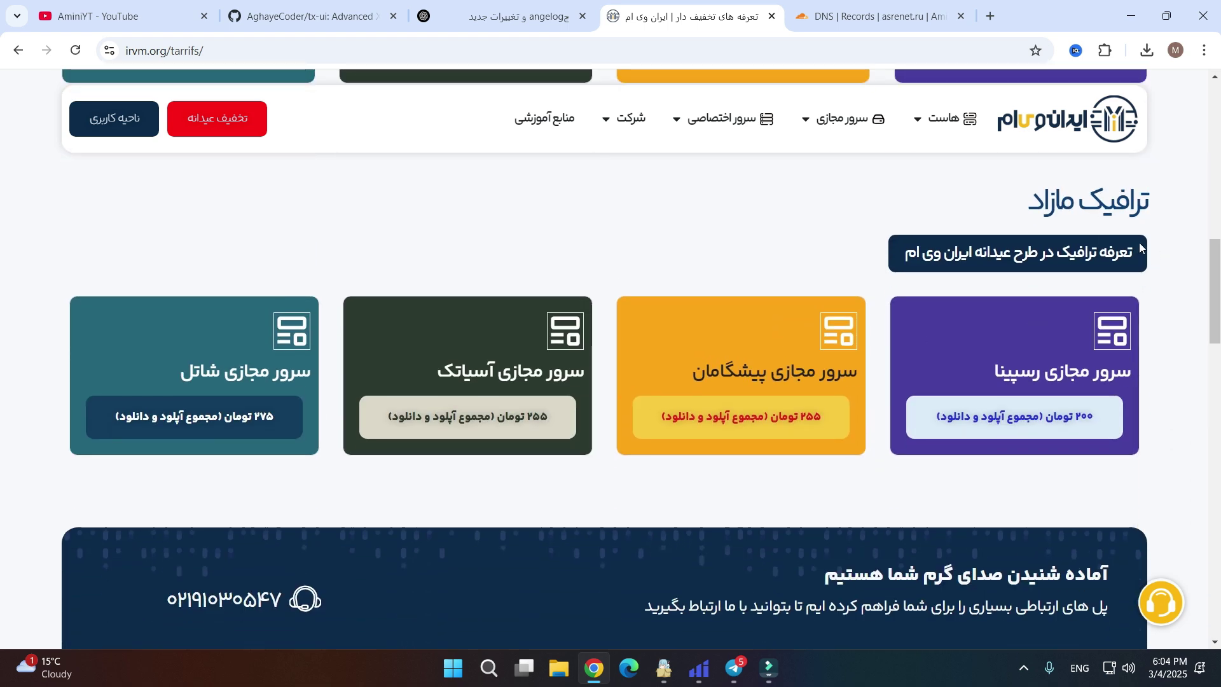
scroll(579, 482, "down", 1)
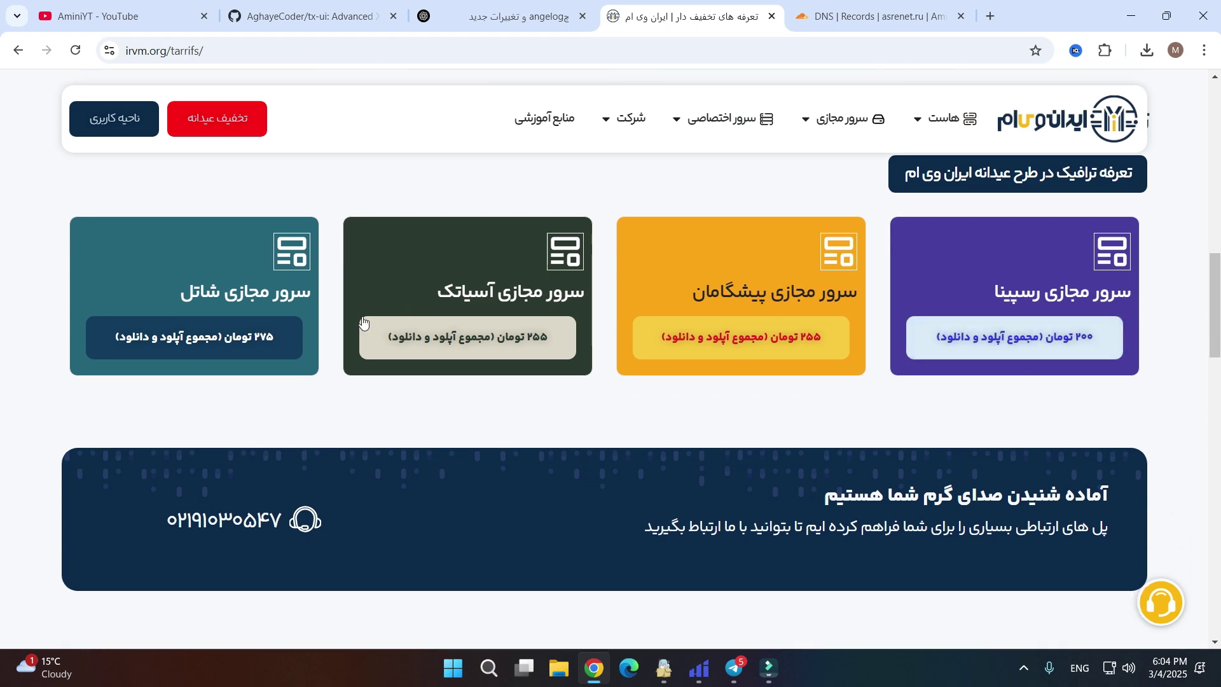
scroll(356, 412, "down", 2)
scroll(356, 412, "down", 5)
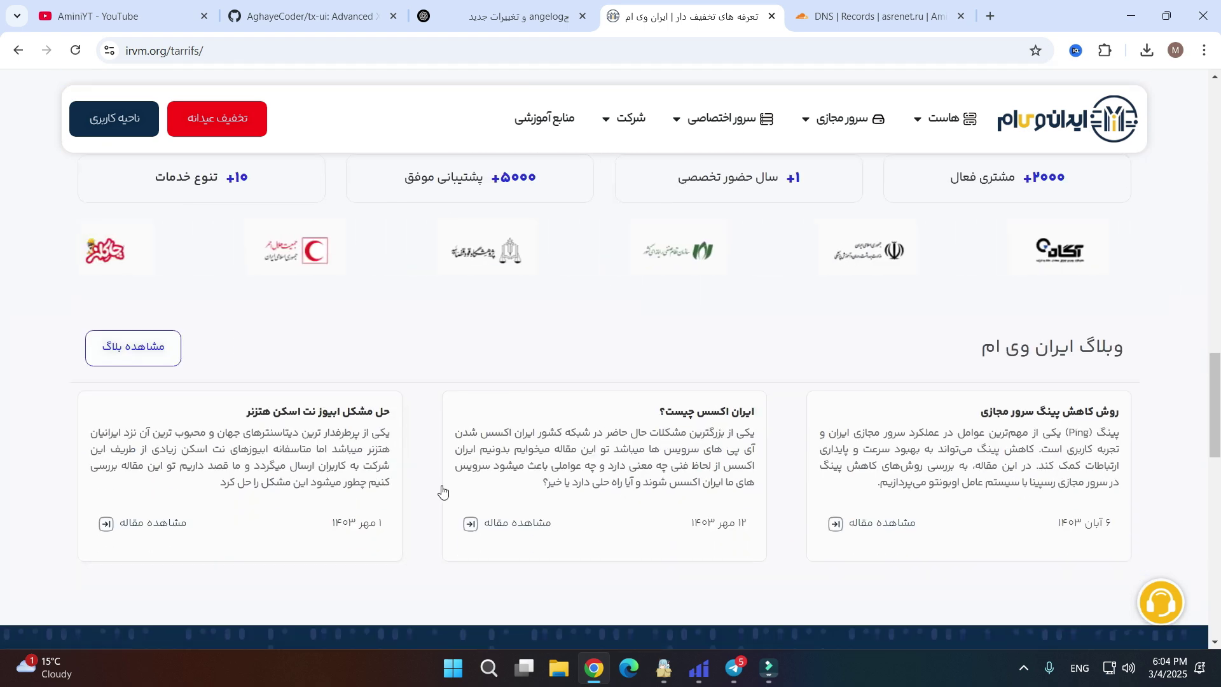
scroll(441, 483, "up", 10)
scroll(442, 488, "up", 12)
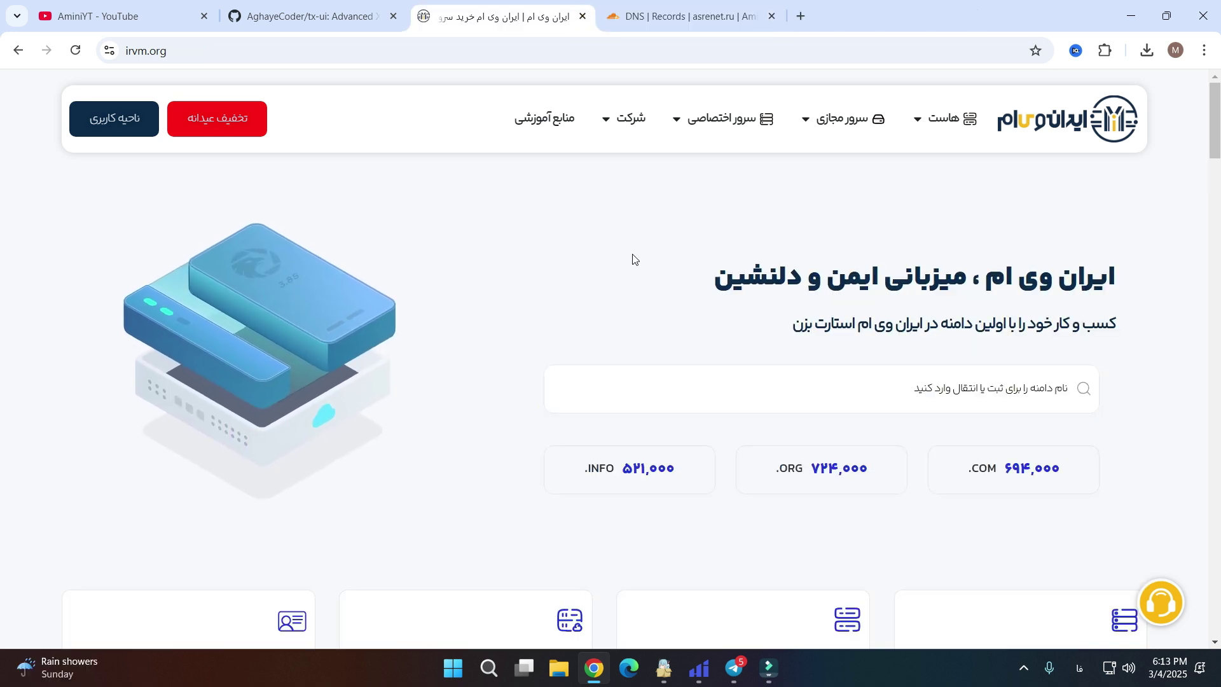
Open the IRVM client area and bring up the server information of the Hetzner-tx cloud service.
left_click(118, 124)
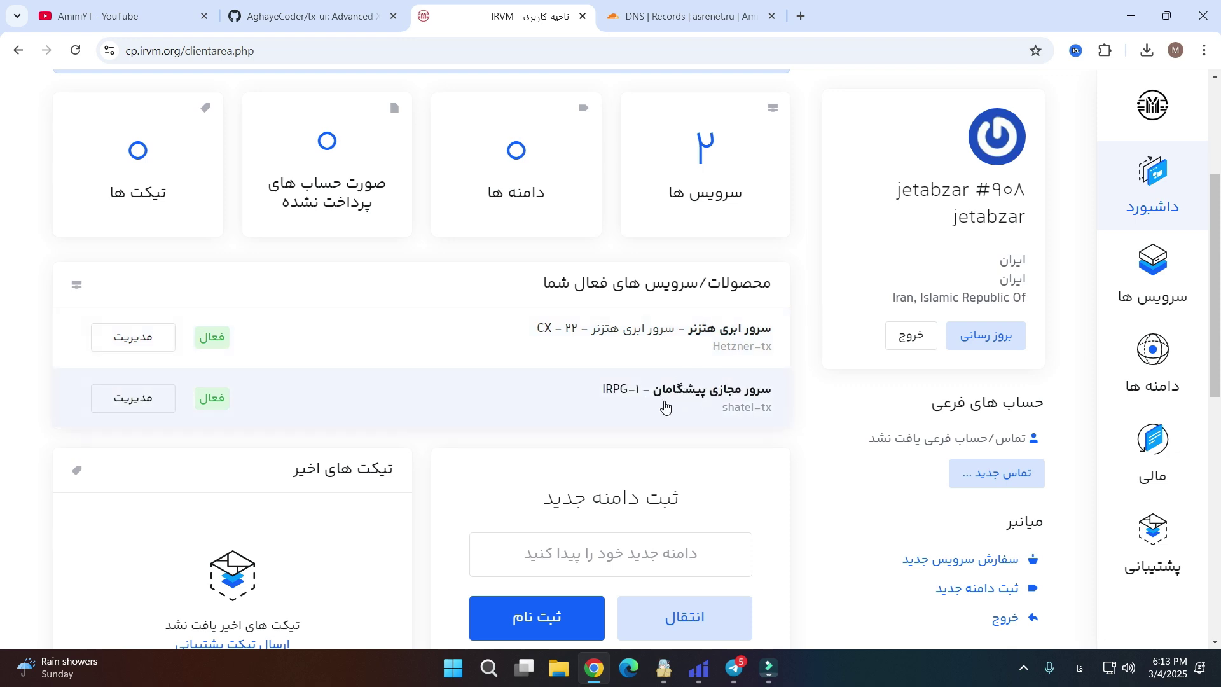
left_click(661, 343)
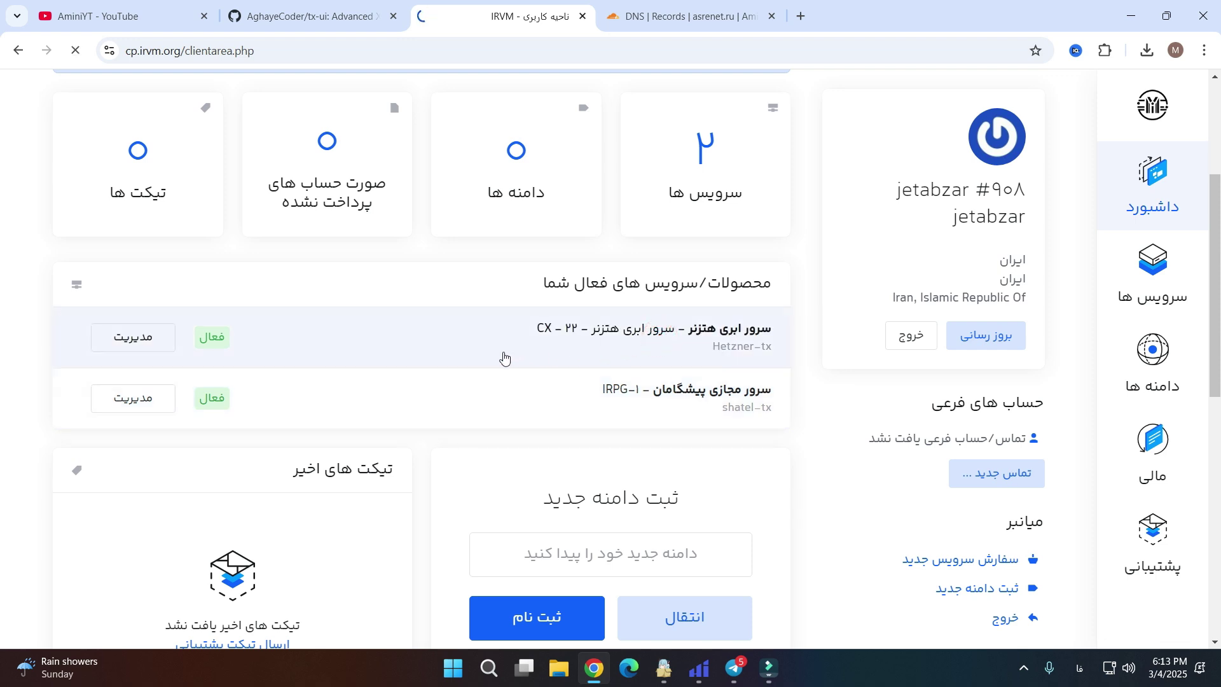
scroll(401, 340, "down", 15)
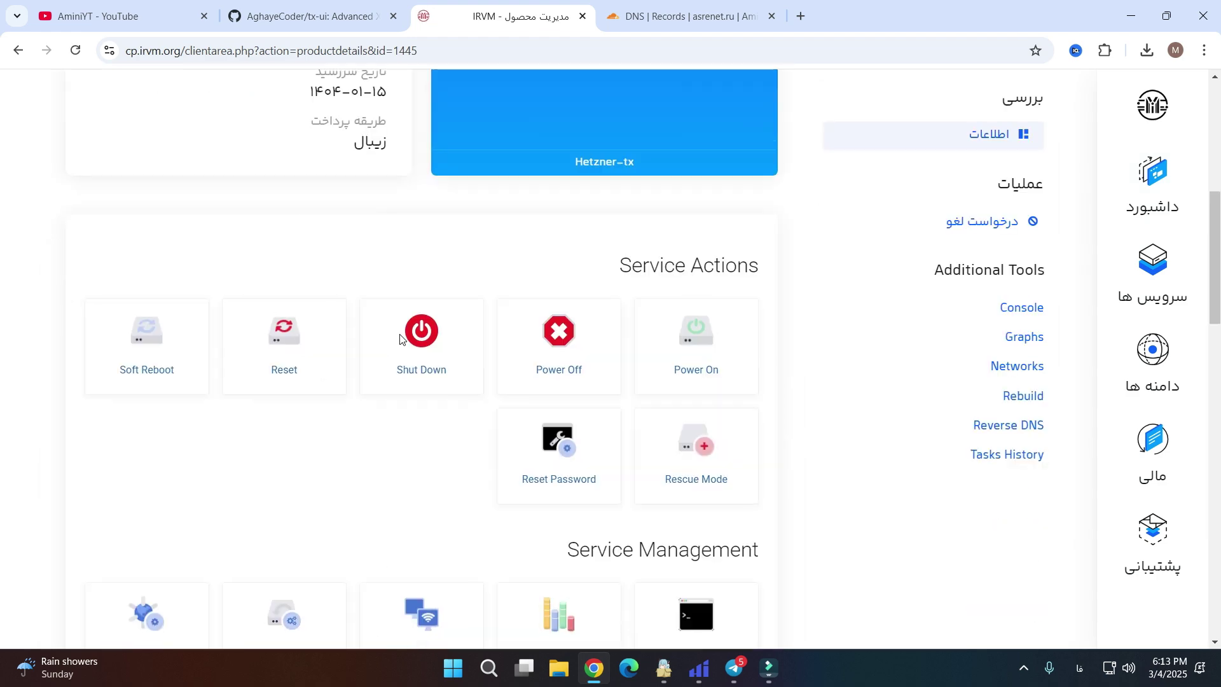
scroll(400, 339, "down", 9)
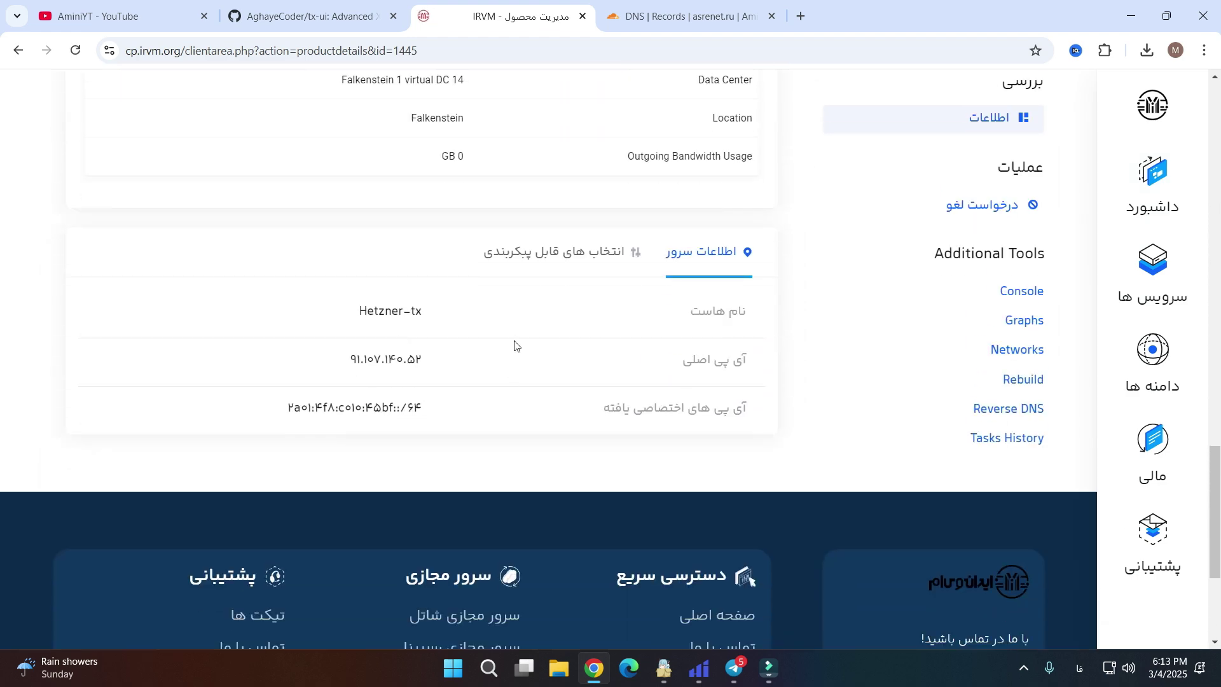
Copy the main IP address of the Hetzner-tx server from its server information.
left_click_drag(437, 360, 417, 360)
left_click(416, 360)
double_click(382, 360)
right_click(381, 365)
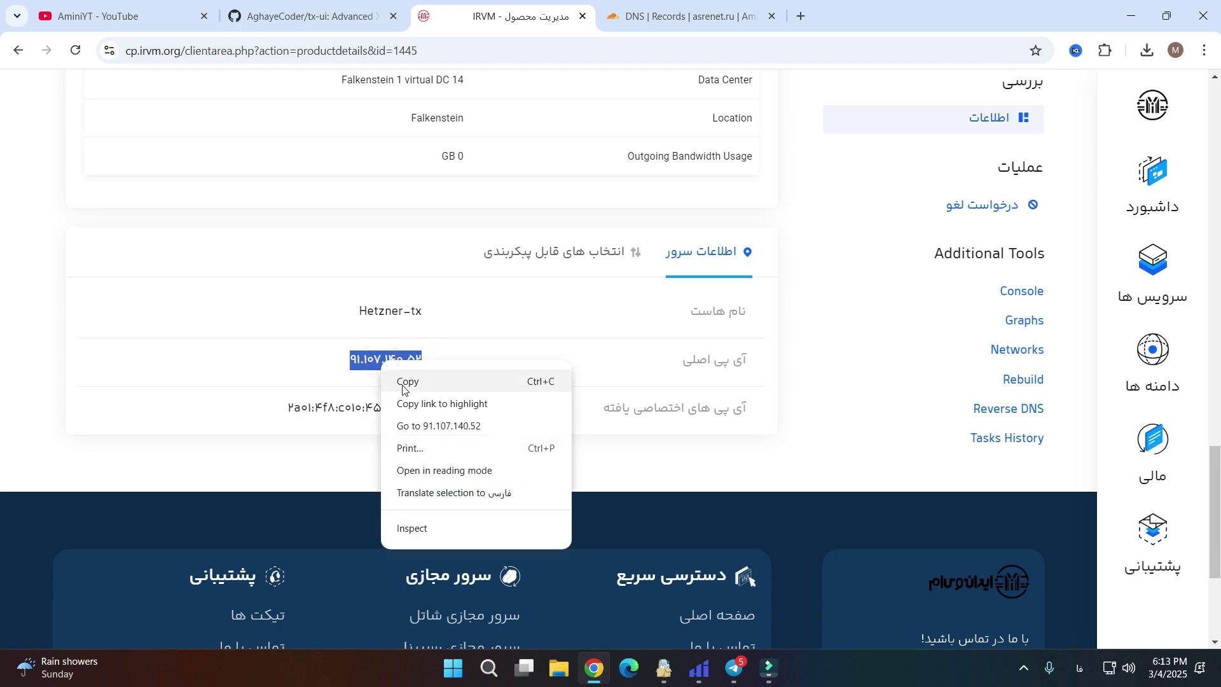
left_click(407, 381)
Launch PuTTY, open an SSH session to 91.107.140.52 on port 22 and accept the server's new host key.
left_click(595, 668)
left_click(502, 673)
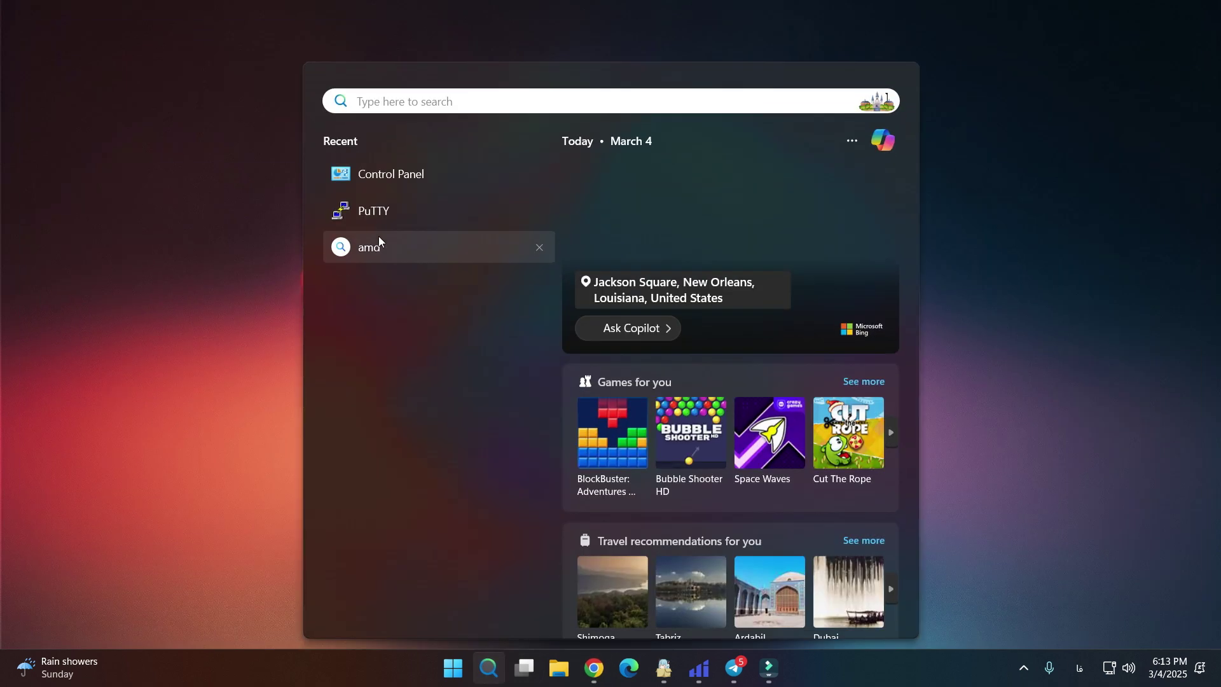
left_click(356, 208)
right_click(586, 261)
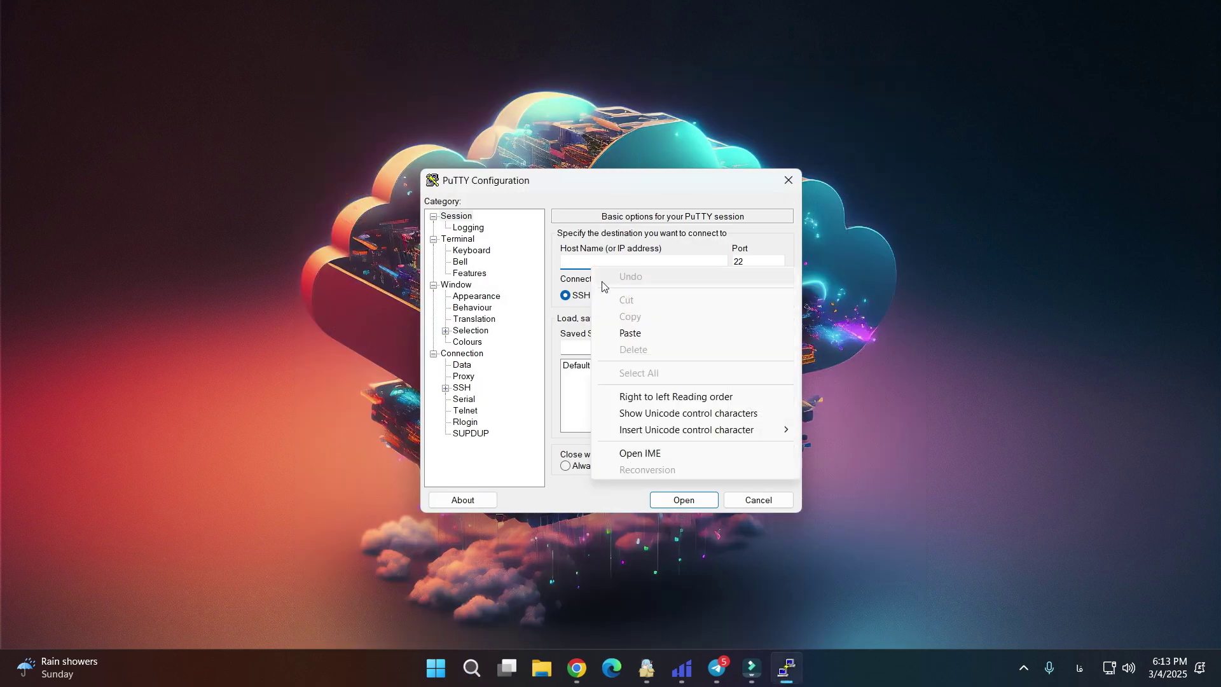
left_click(642, 335)
left_click(684, 500)
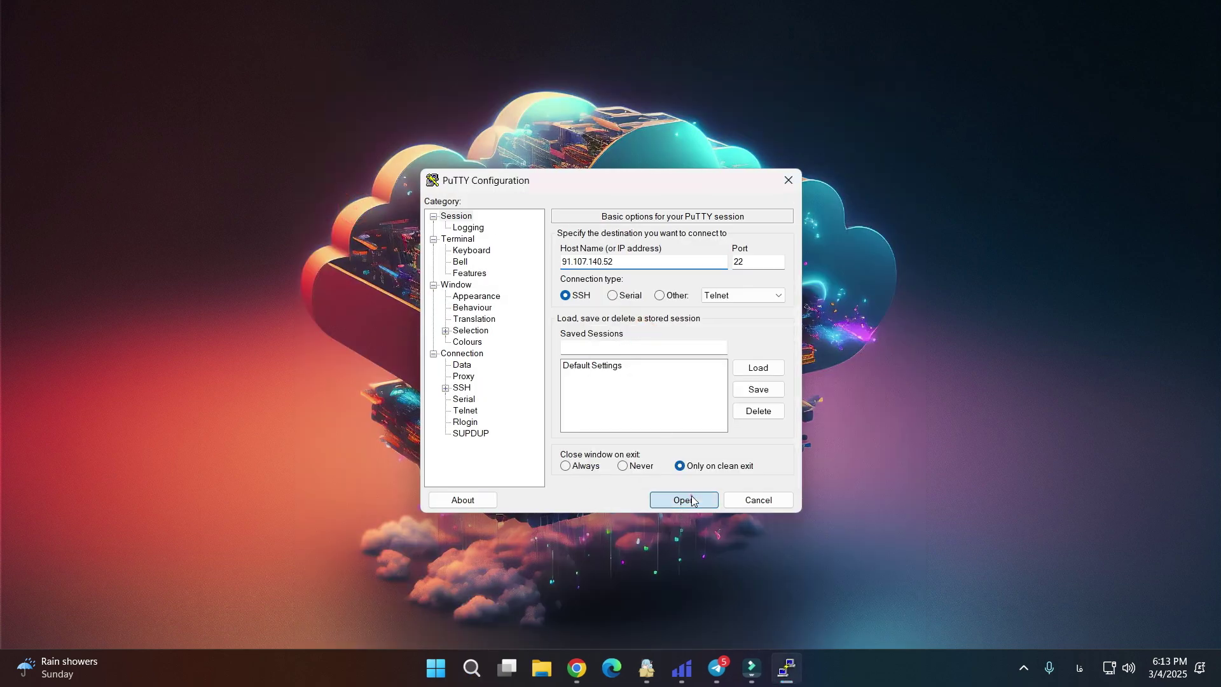
left_click(434, 490)
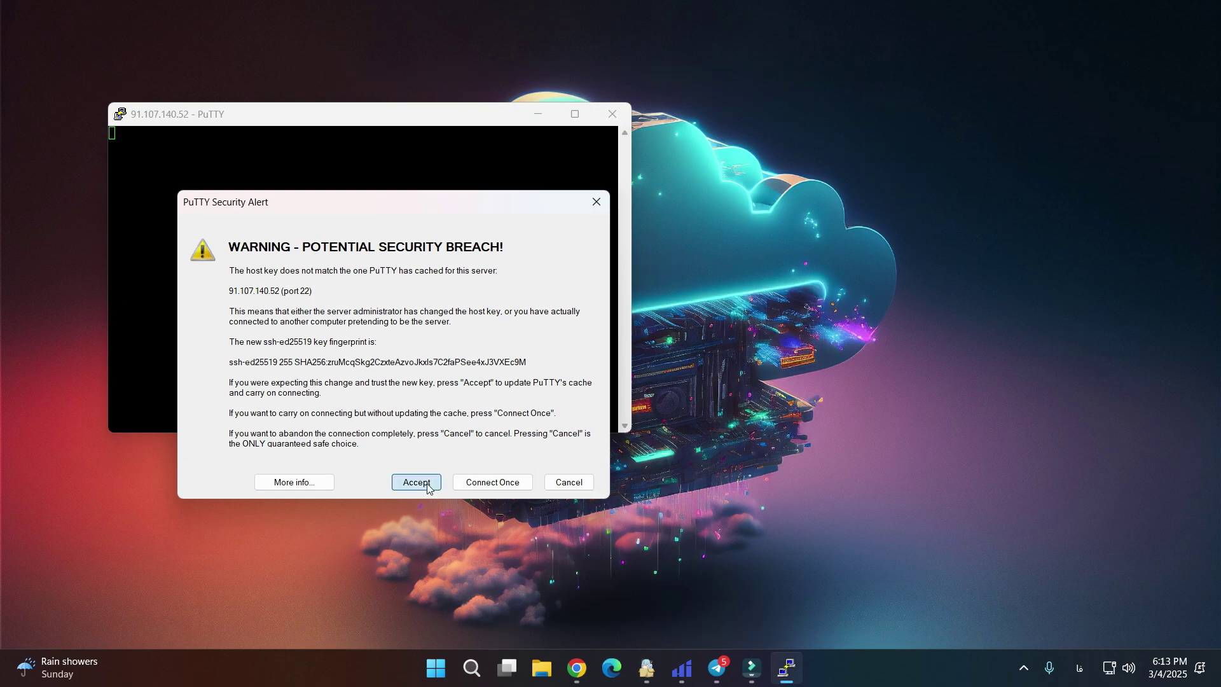
Switch the keyboard language to English and enter root as the login name in the SSH session.
key("alt+shift")
type("root")
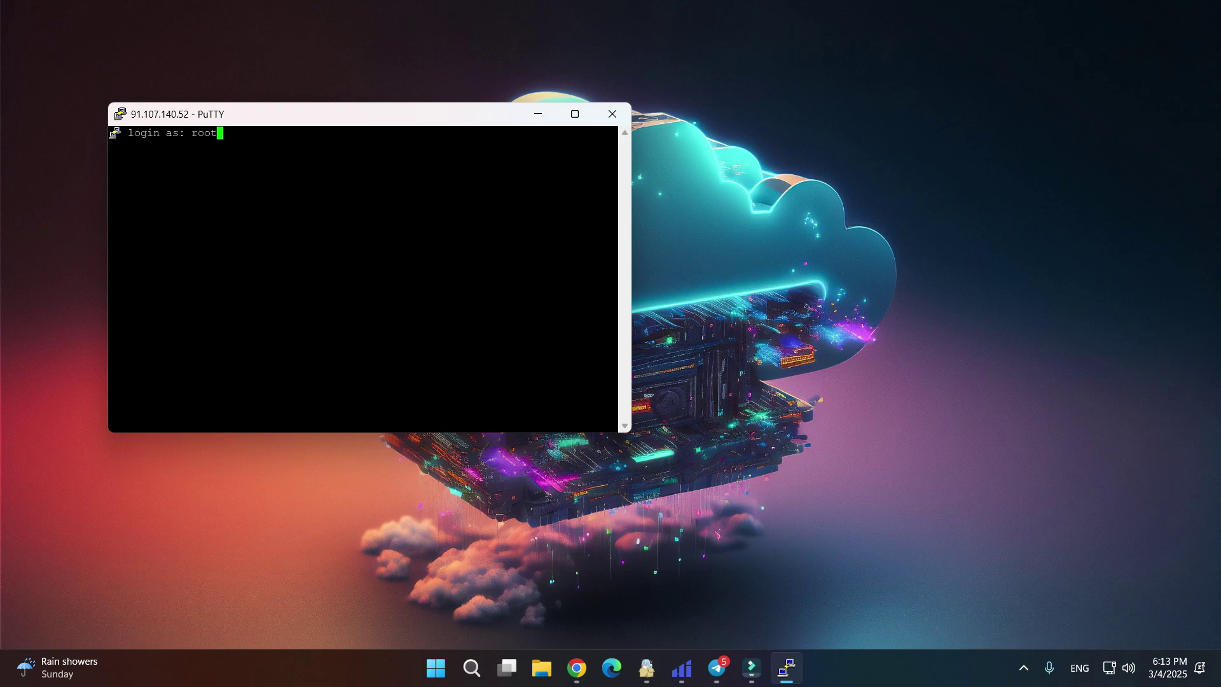
key("Return")
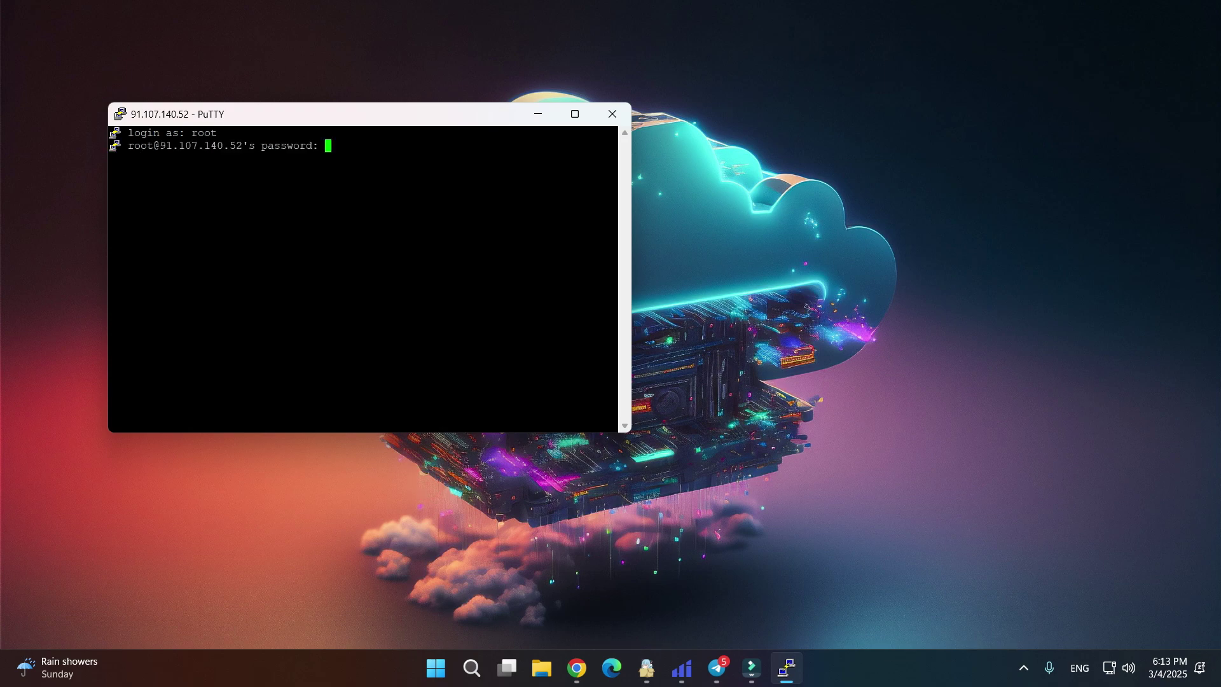
Locate the password entry in the Hetzner-tx server information in Chrome and return to the PuTTY session.
left_click(577, 668)
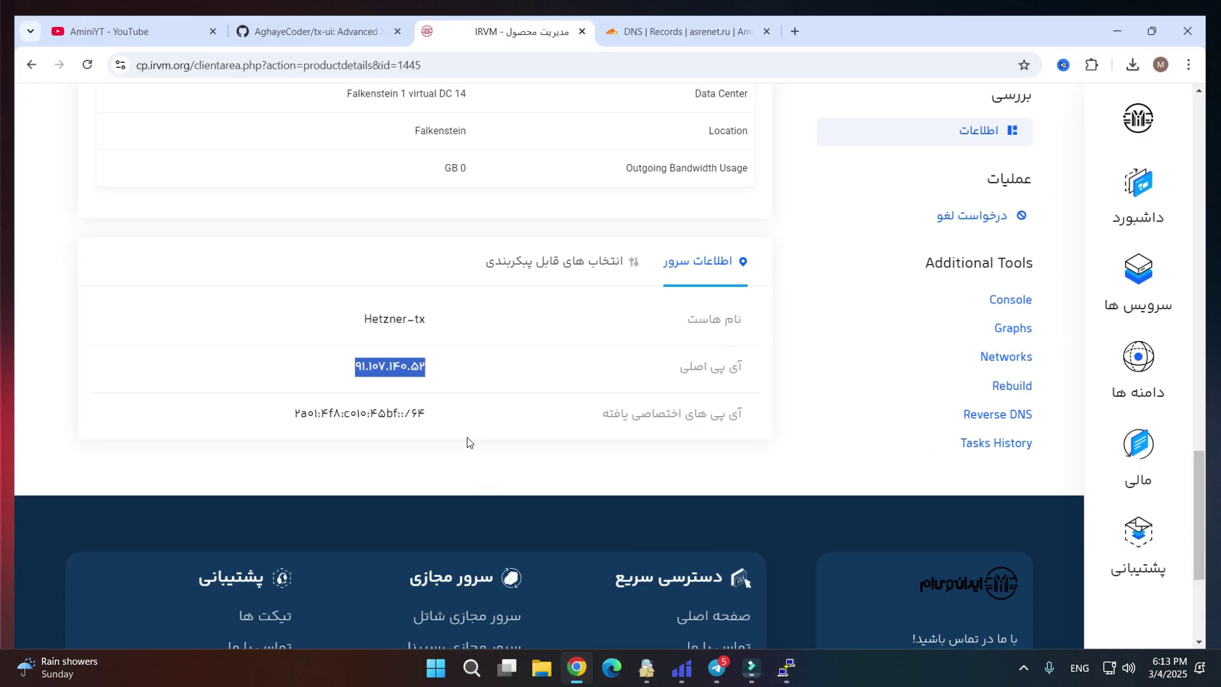
scroll(465, 437, "up", 3)
scroll(466, 437, "up", 4)
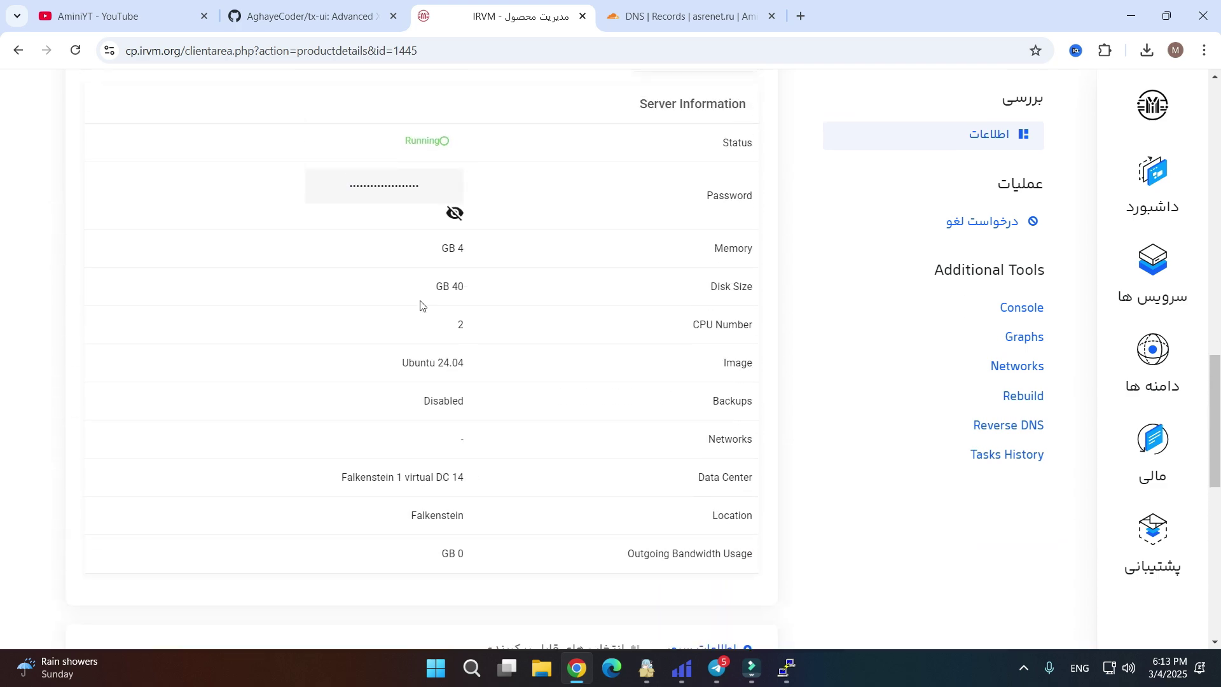
left_click(1119, 15)
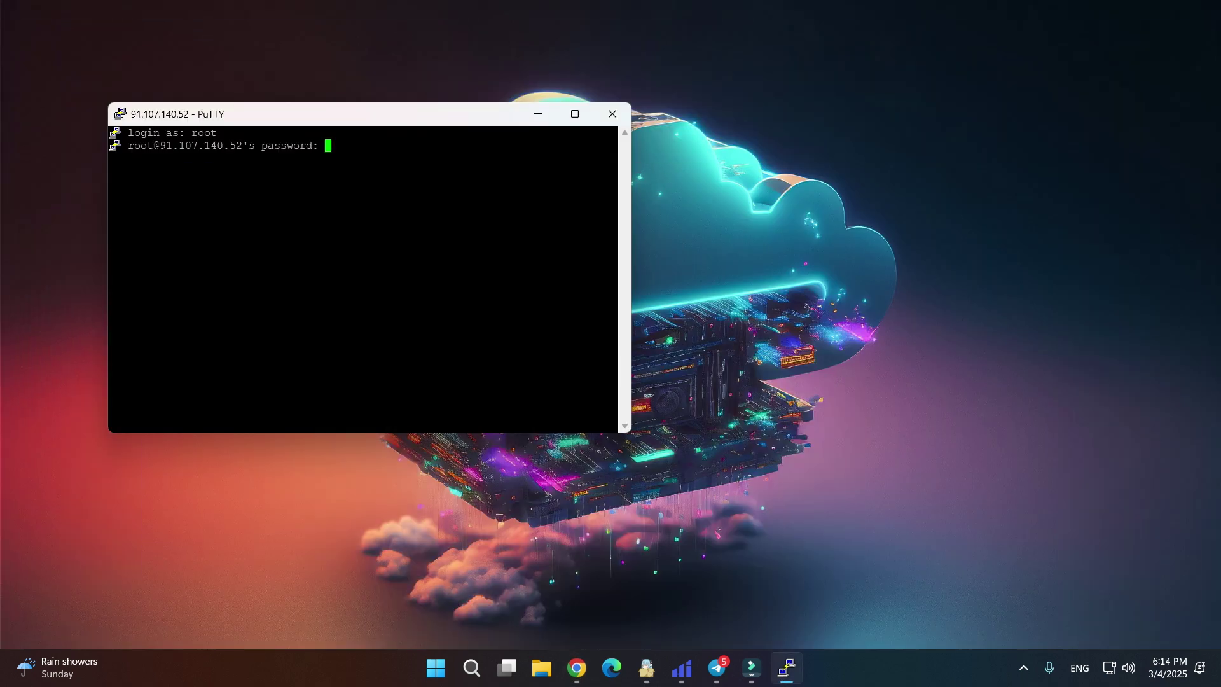
Complete the root login with the account password and set a new root password for the server.
key("Return")
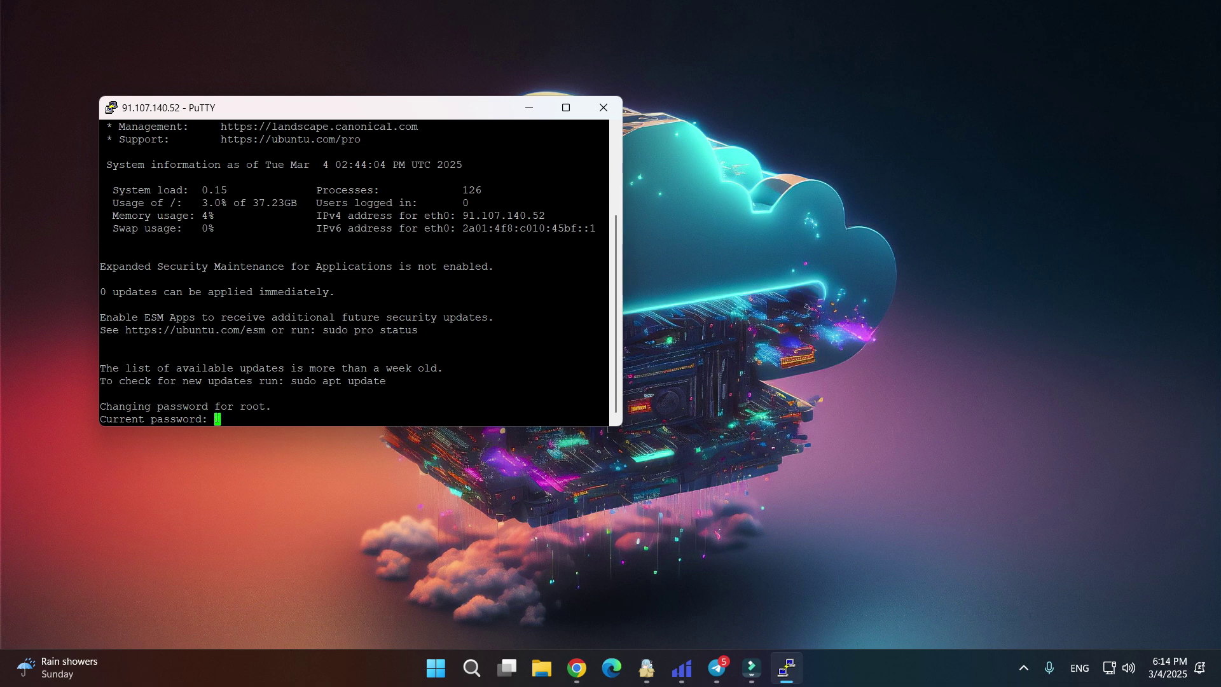
key("Return")
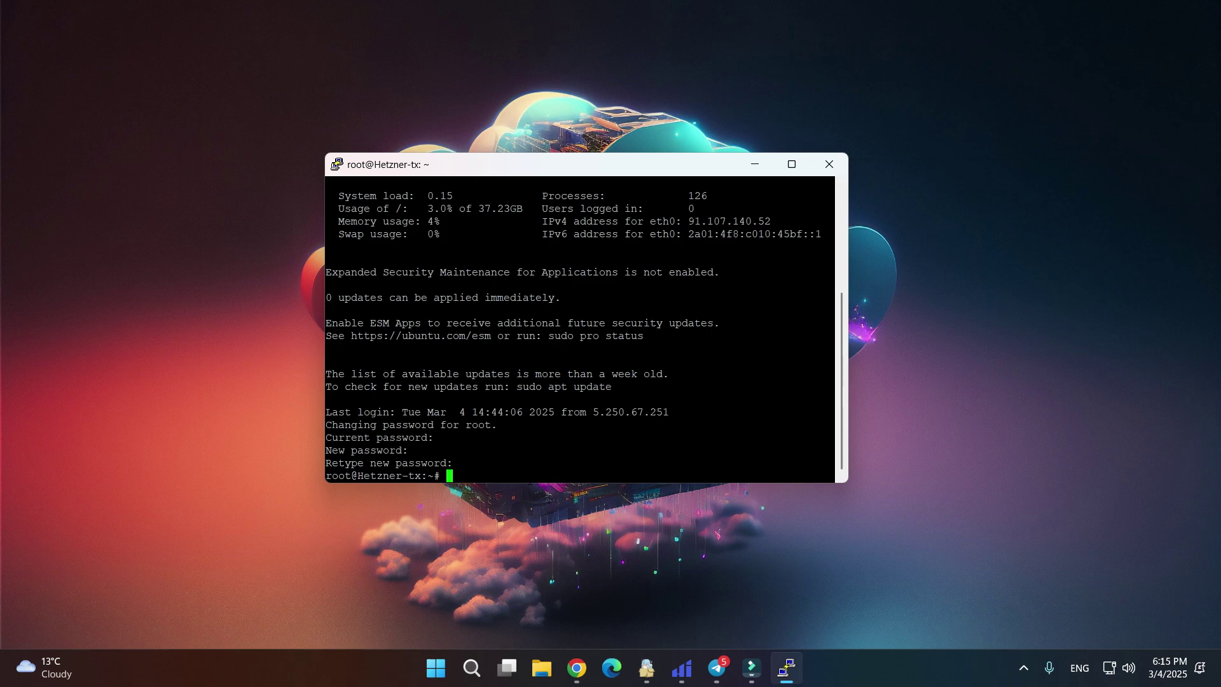
Refresh the server's package lists with apt update.
type("apt update")
key("Return")
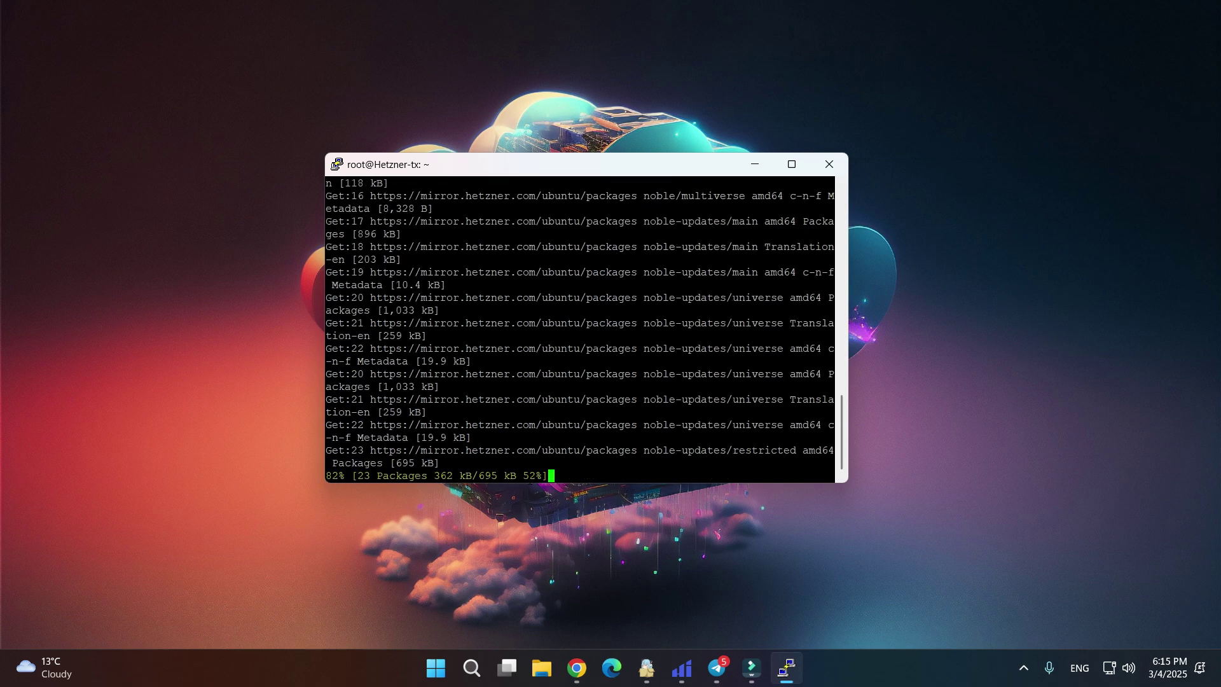
Copy the Install & Upgrade command from the tx-ui GitHub README in Chrome and run it in the PuTTY session.
left_click(576, 668)
left_click(305, 16)
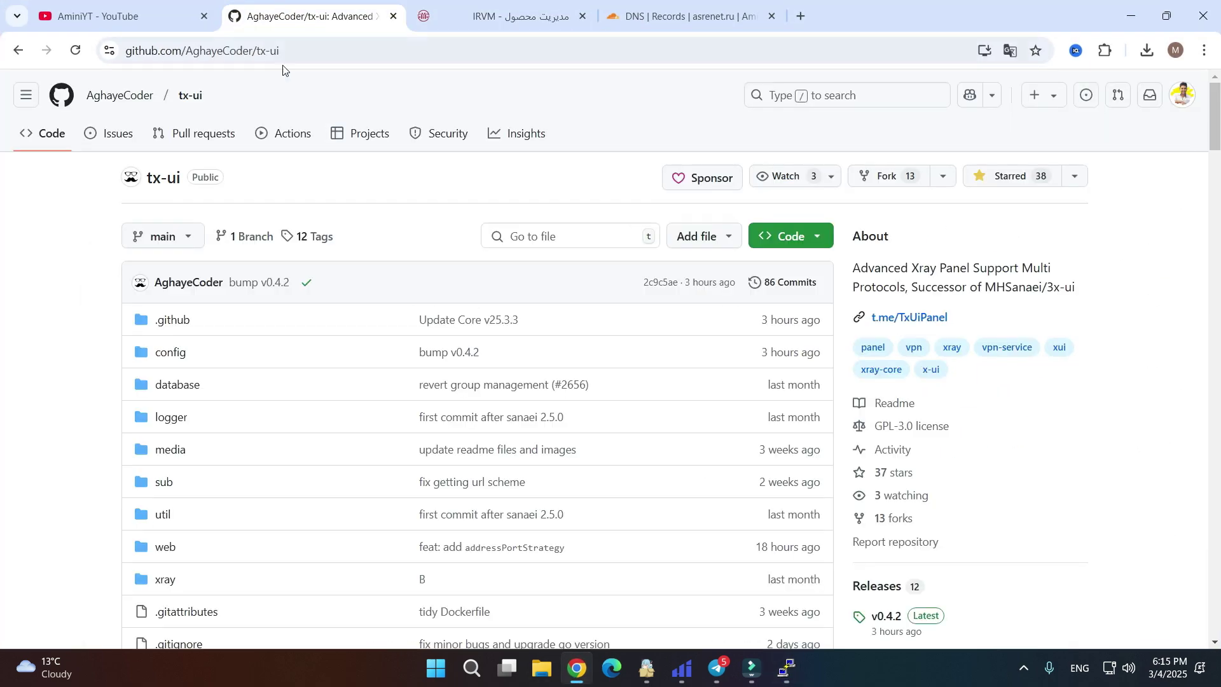
left_click(291, 56)
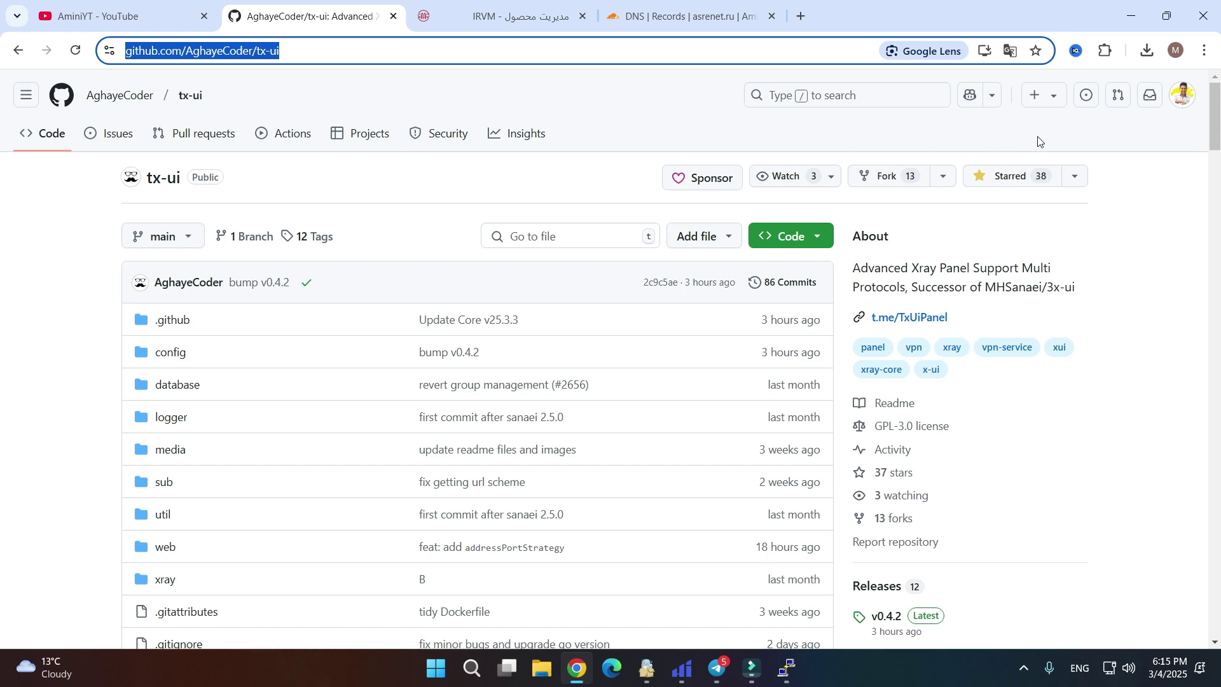
scroll(129, 306, "down", 15)
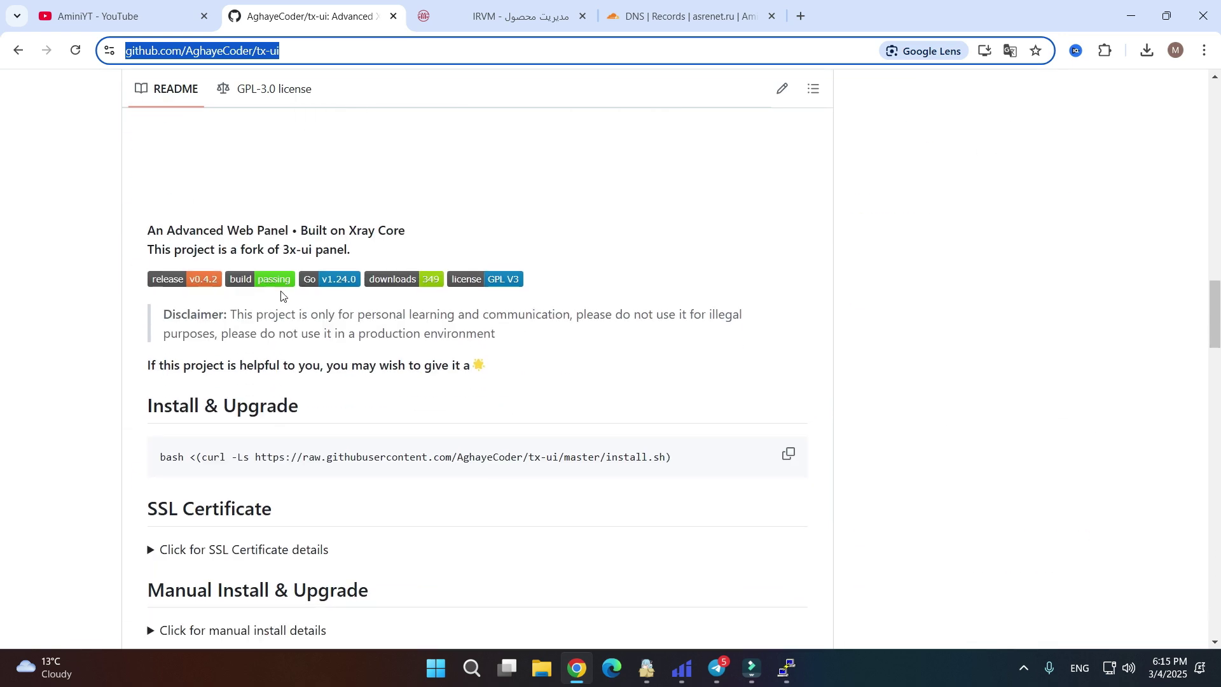
left_click(308, 290)
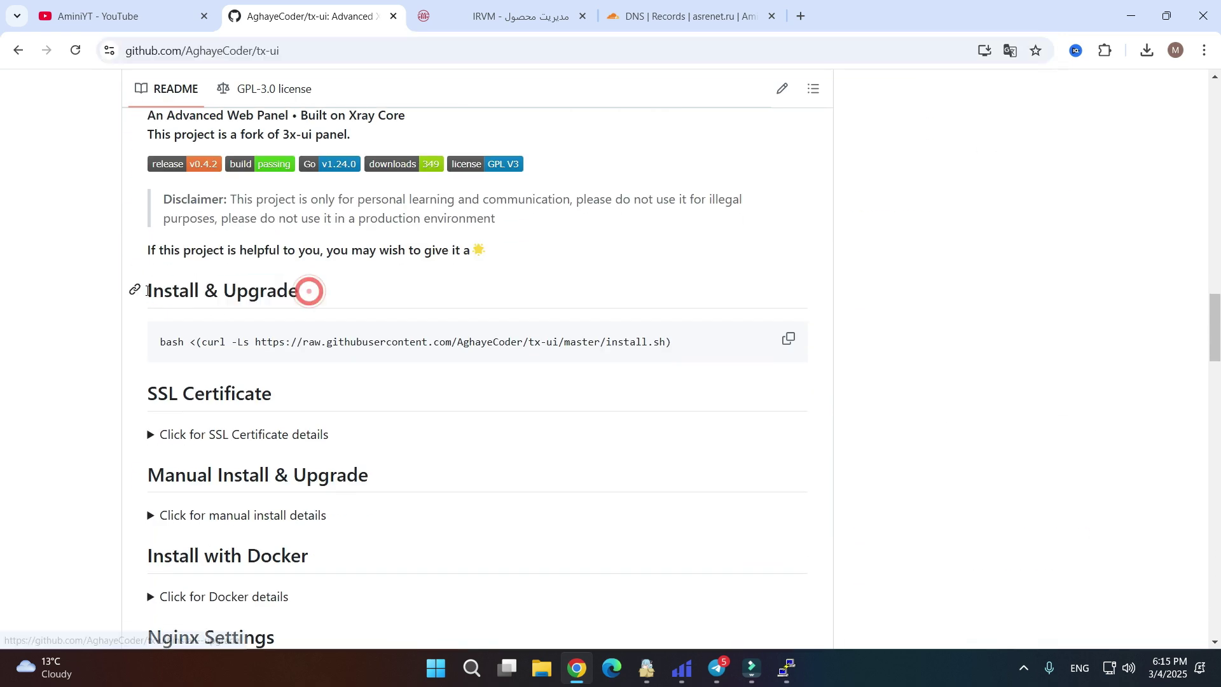
left_click(789, 342)
left_click(1131, 16)
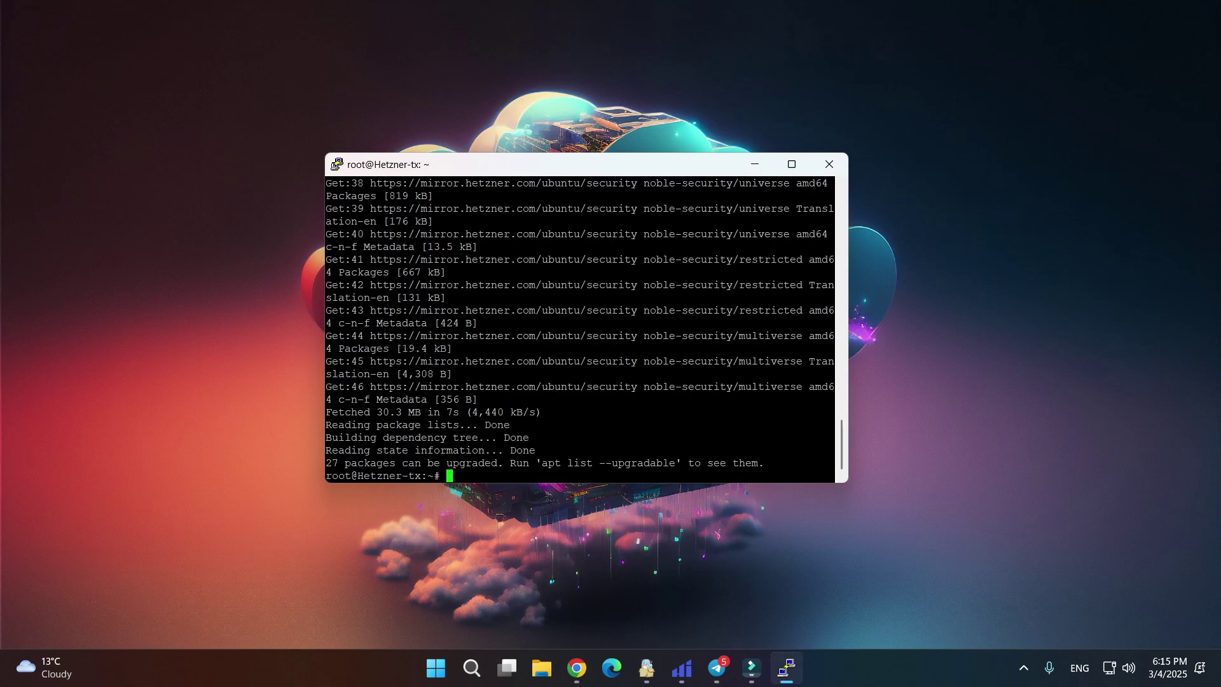
key("shift+Insert")
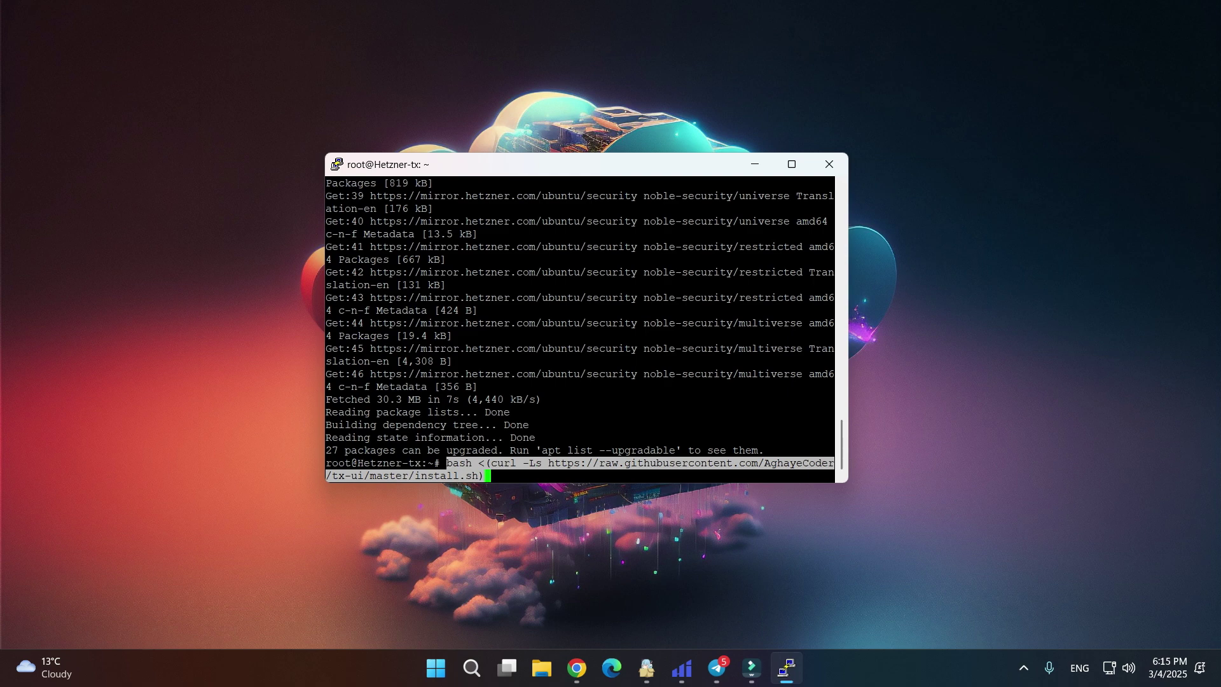
key("Return")
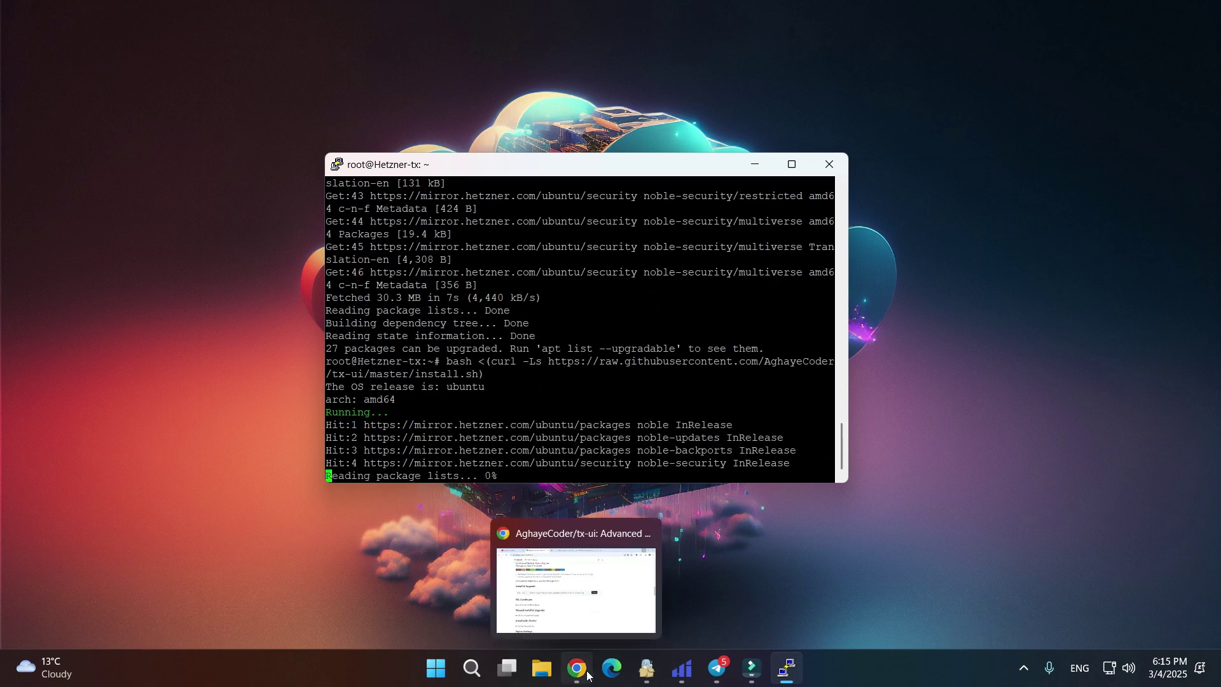
Switch to Chrome and copy the Hetzner-tx server's main IP address from its IRVM product page.
left_click(577, 668)
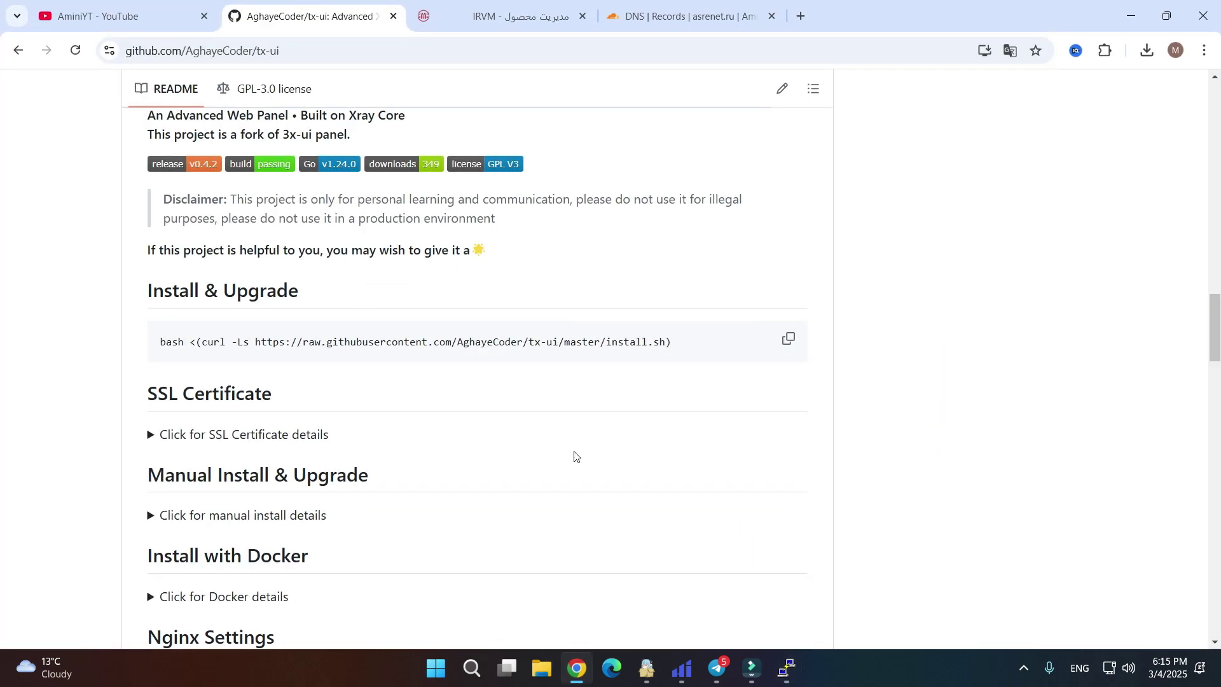
left_click(496, 16)
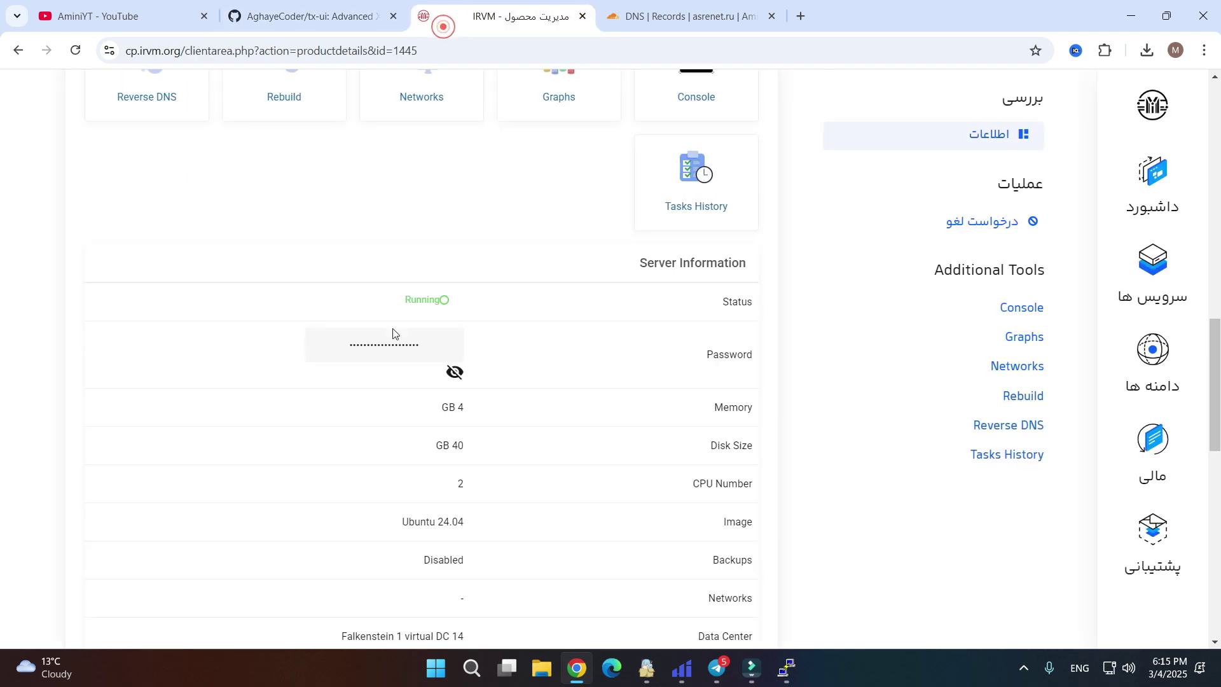
scroll(395, 332, "down", 10)
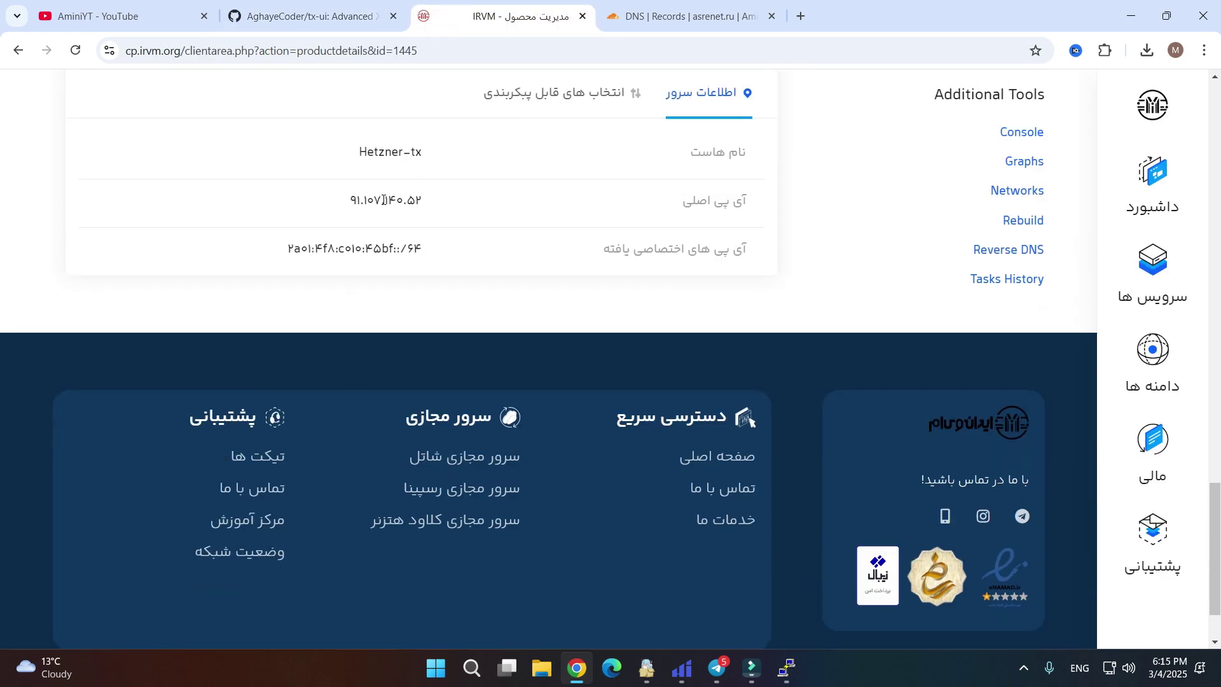
double_click(384, 200)
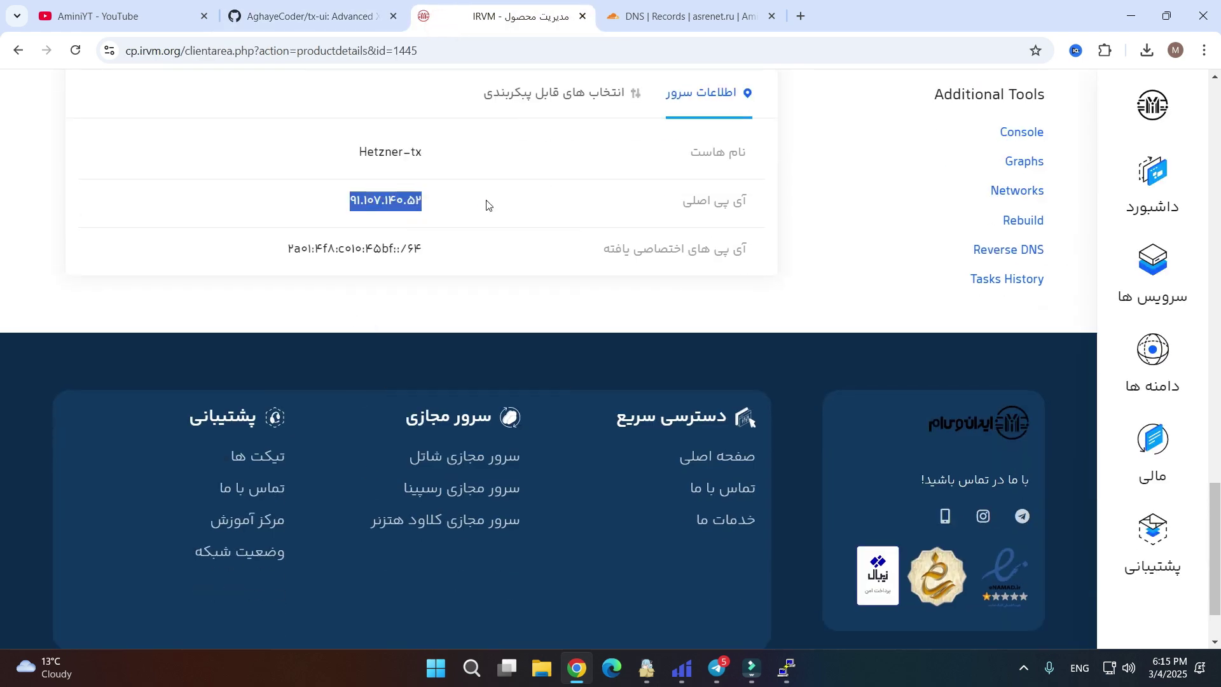
Add a Cloudflare A record for asrenet.ru named newxui, pointing to 91.107.140.52 with the proxy status set to DNS only.
left_click(656, 22)
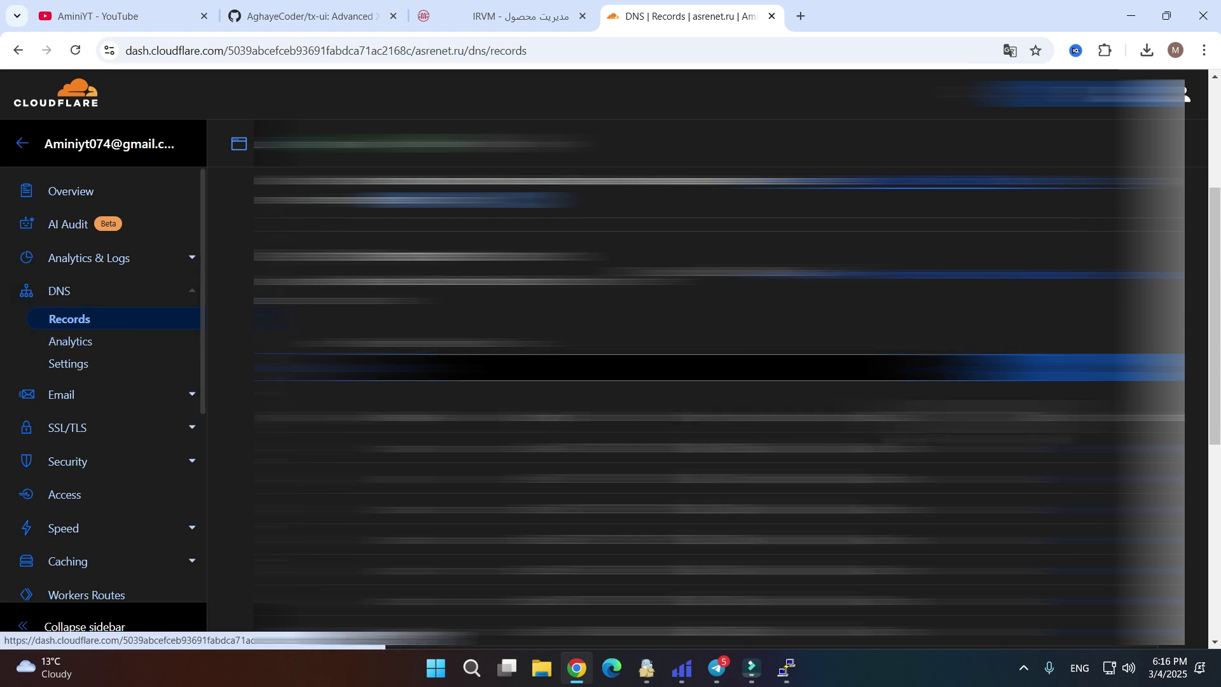
left_click(1081, 368)
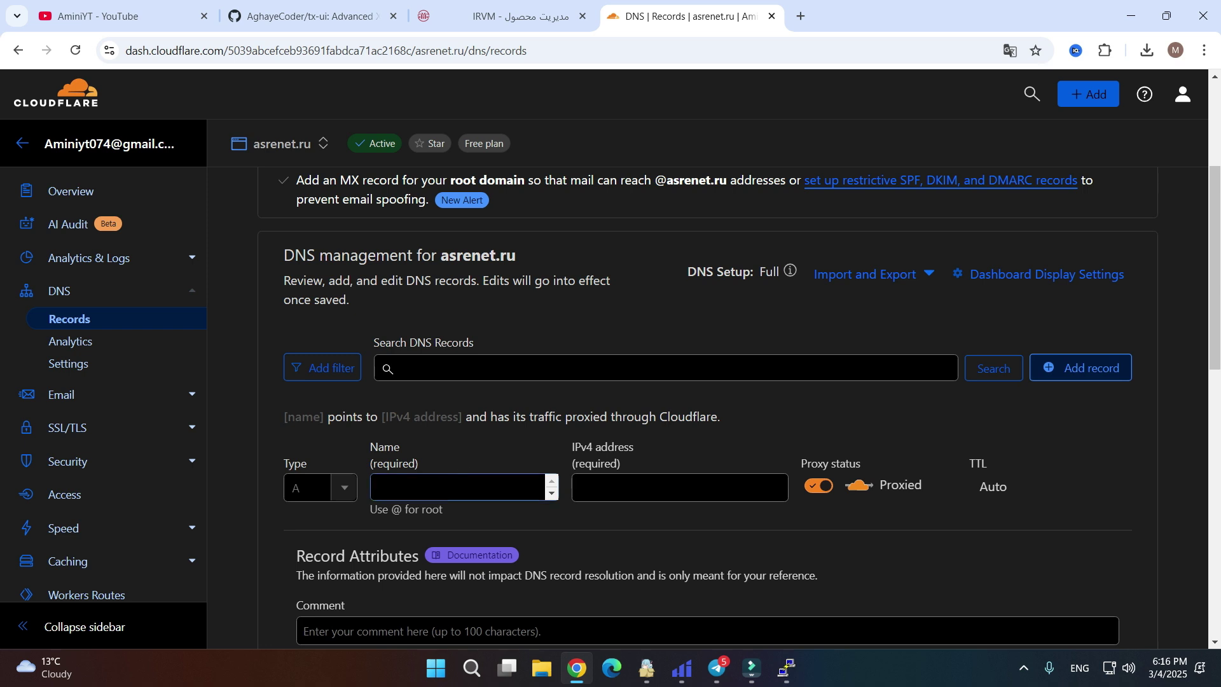
type("newx")
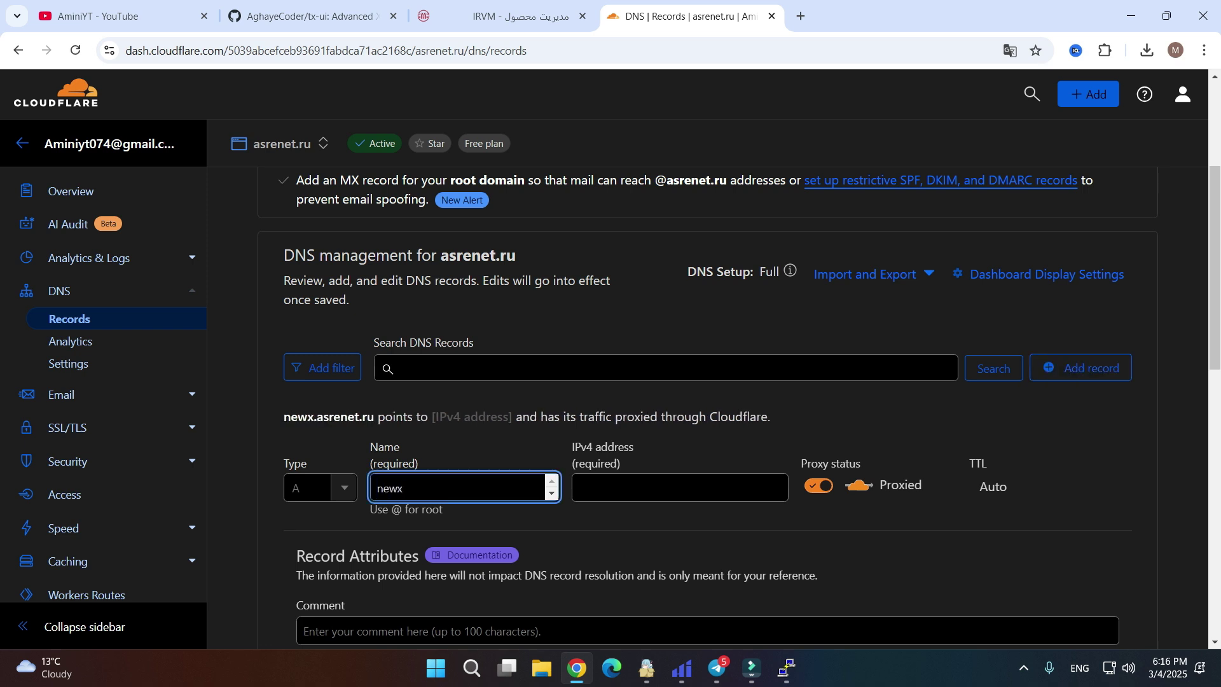
type("ui")
key("Tab")
key("ctrl+v")
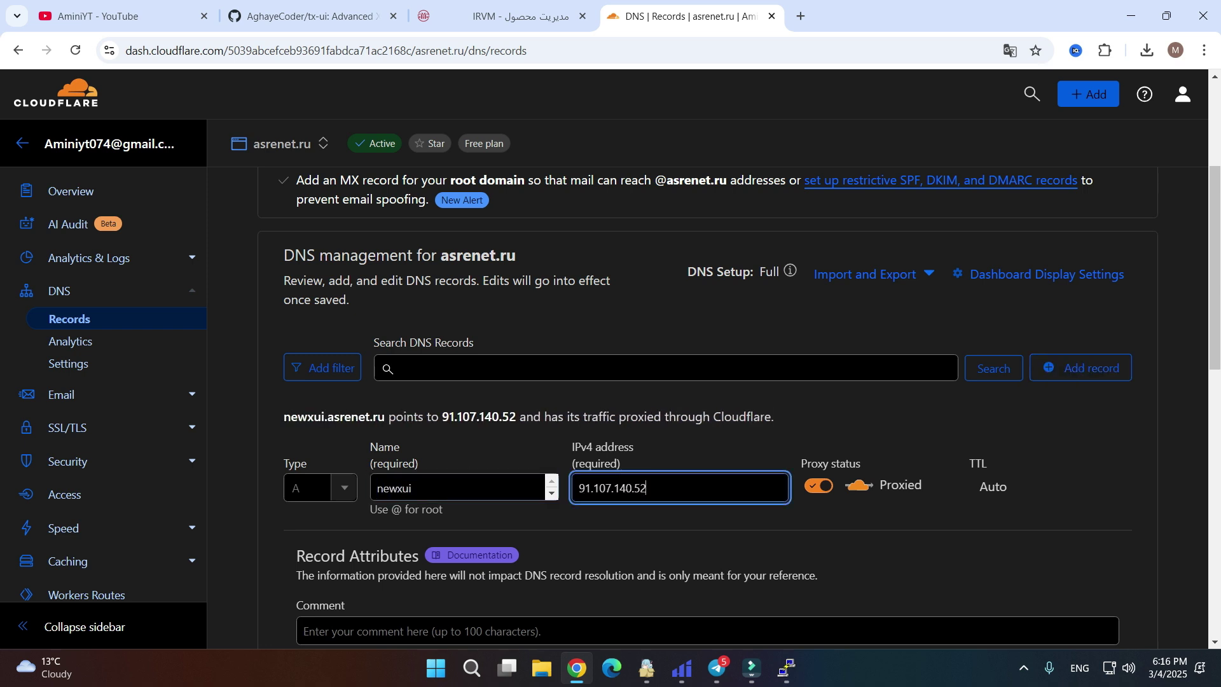
left_click(818, 487)
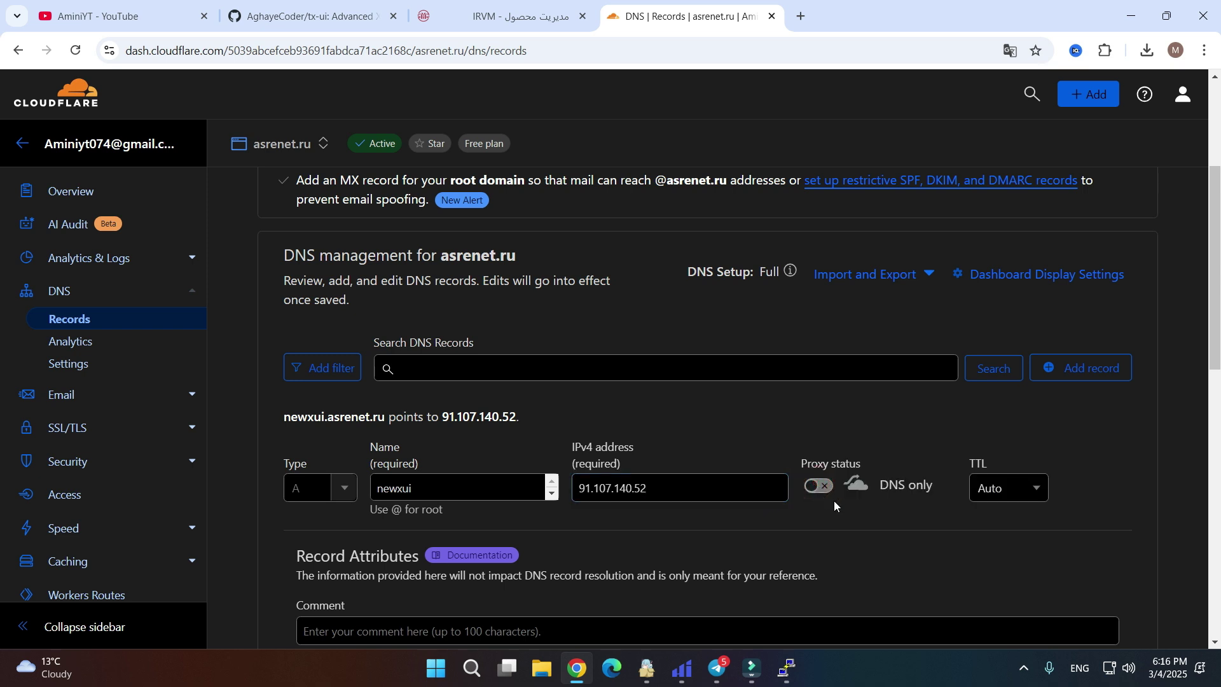
scroll(840, 505, "down", 2)
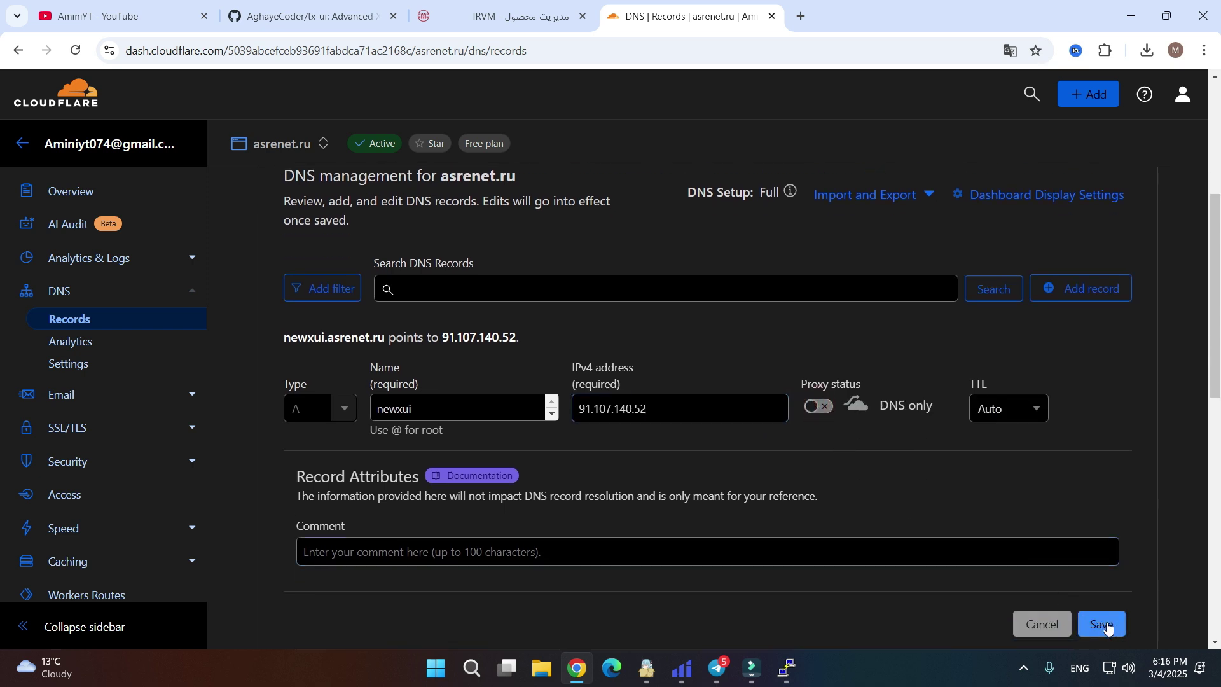
left_click(1103, 624)
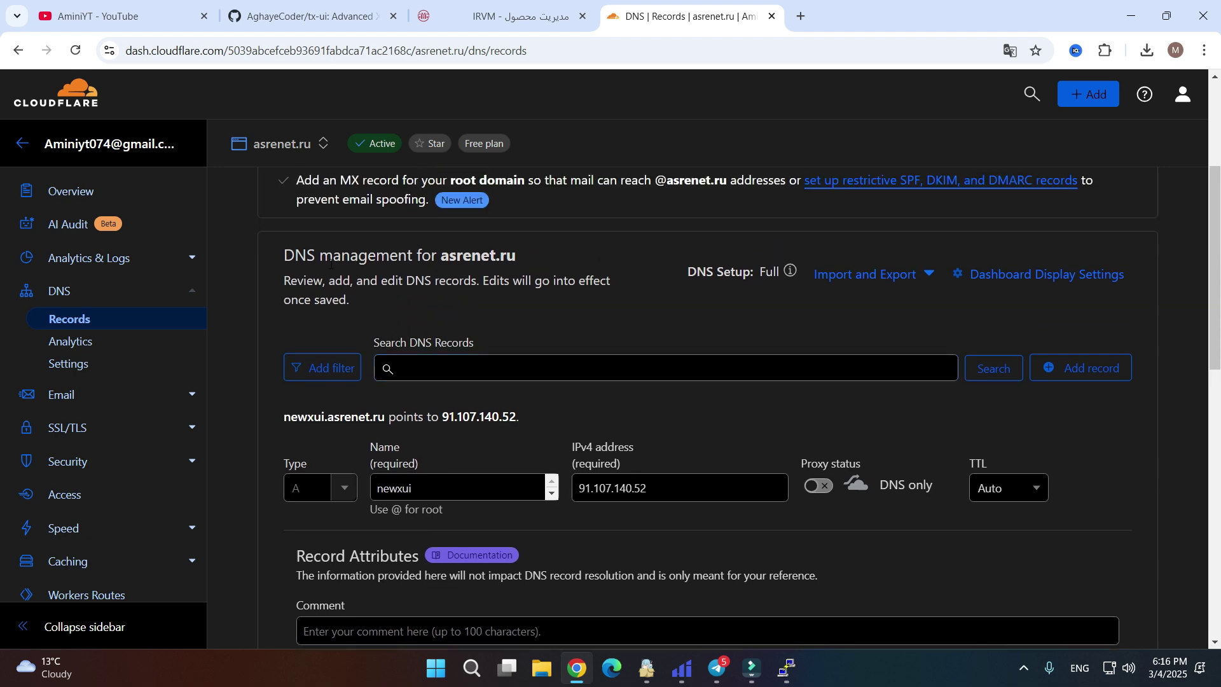
Copy the full domain name newxui.asrenet.ru from the DNS record form.
left_click_drag(334, 497, 379, 496)
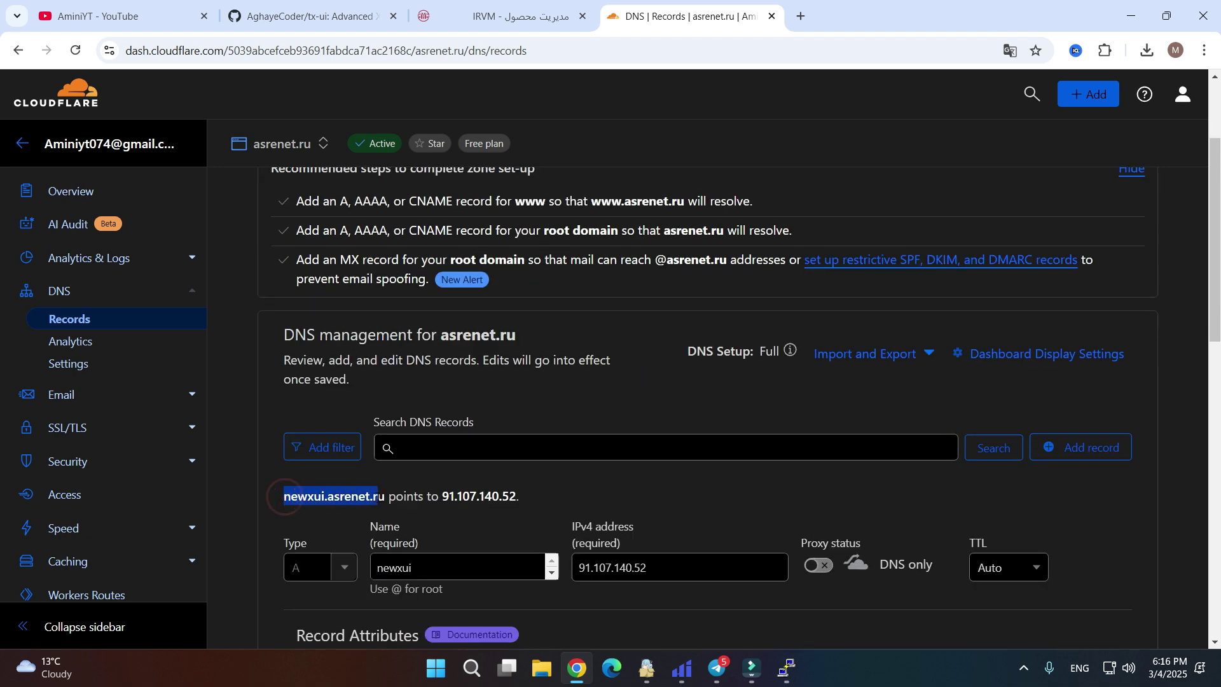
right_click(354, 498)
left_click(382, 326)
scroll(381, 328, "down", 3)
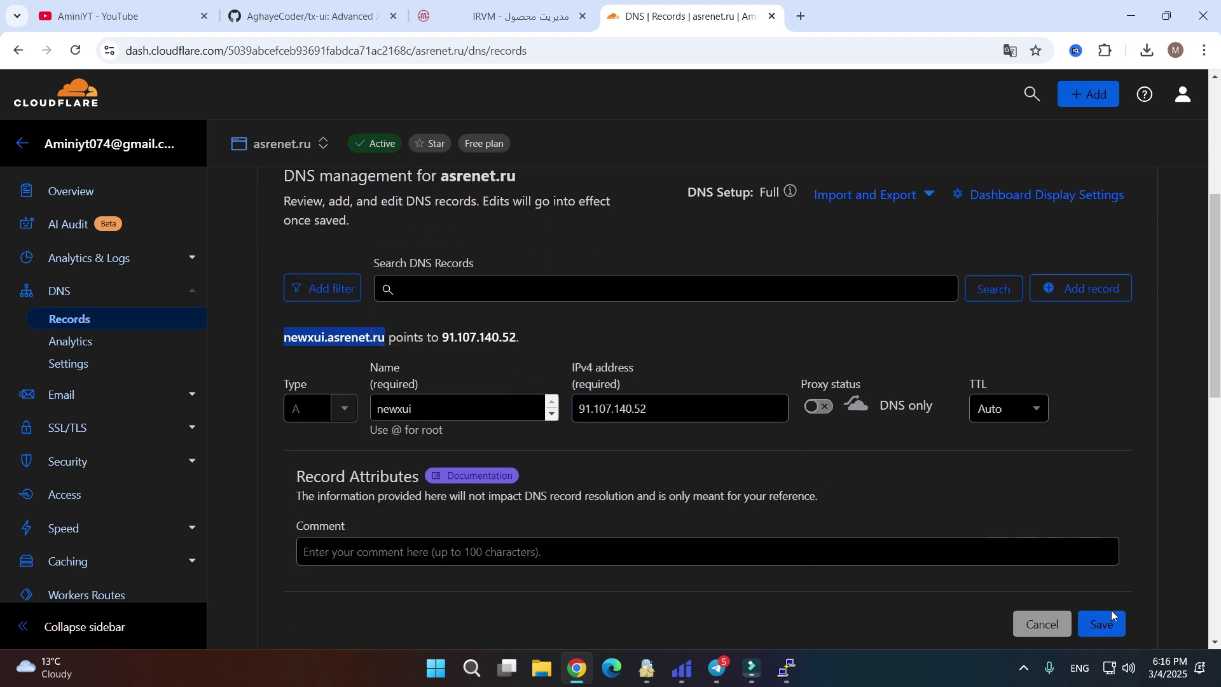
Return to the PuTTY session, supply newxui.asrenet.ru as the certificate domain and accept the default port 80.
key("alt+Tab")
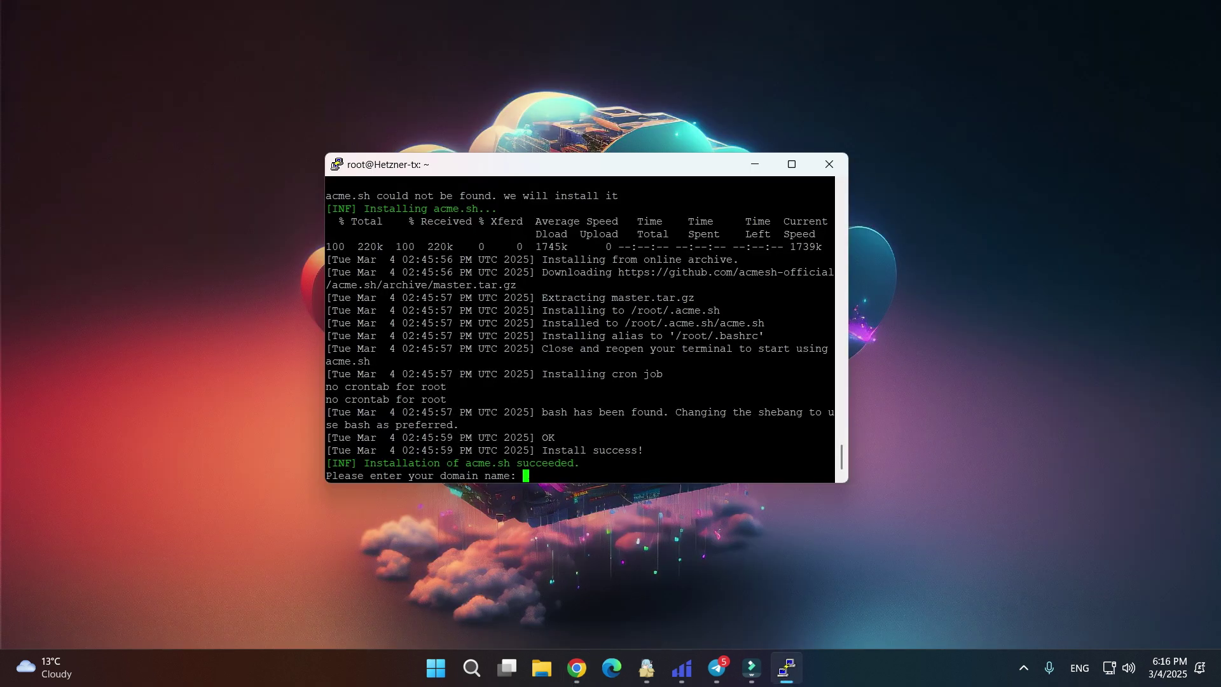
right_click(537, 477)
key("Return")
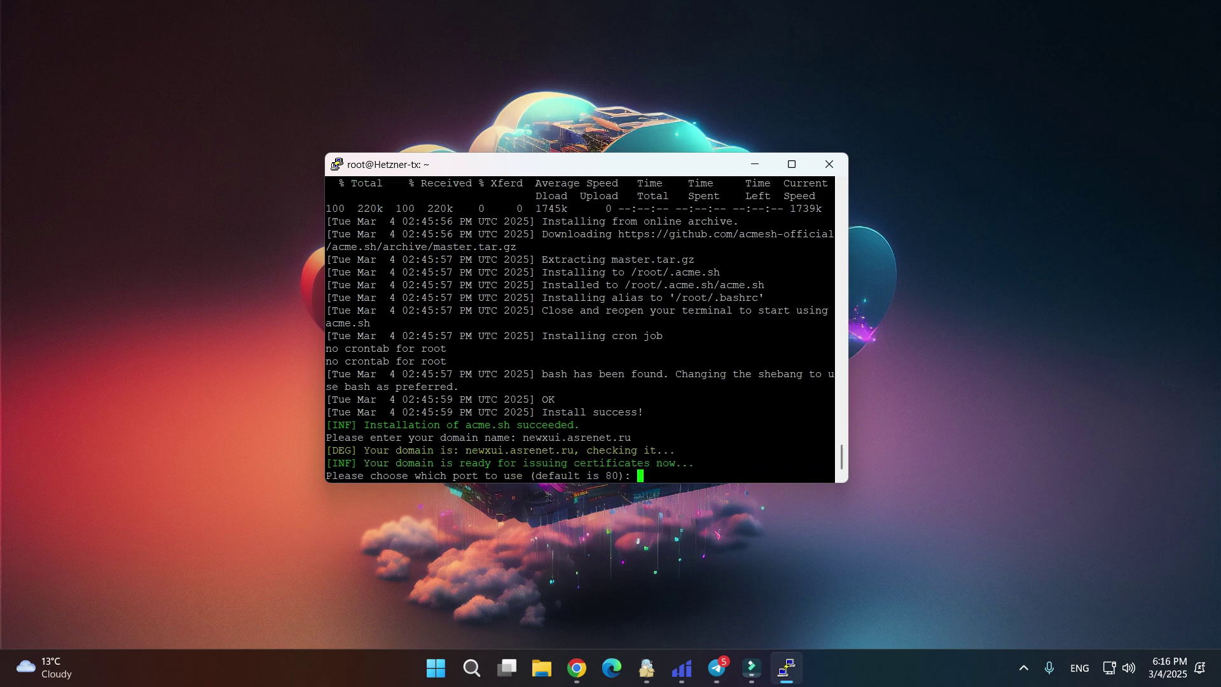
key("Return")
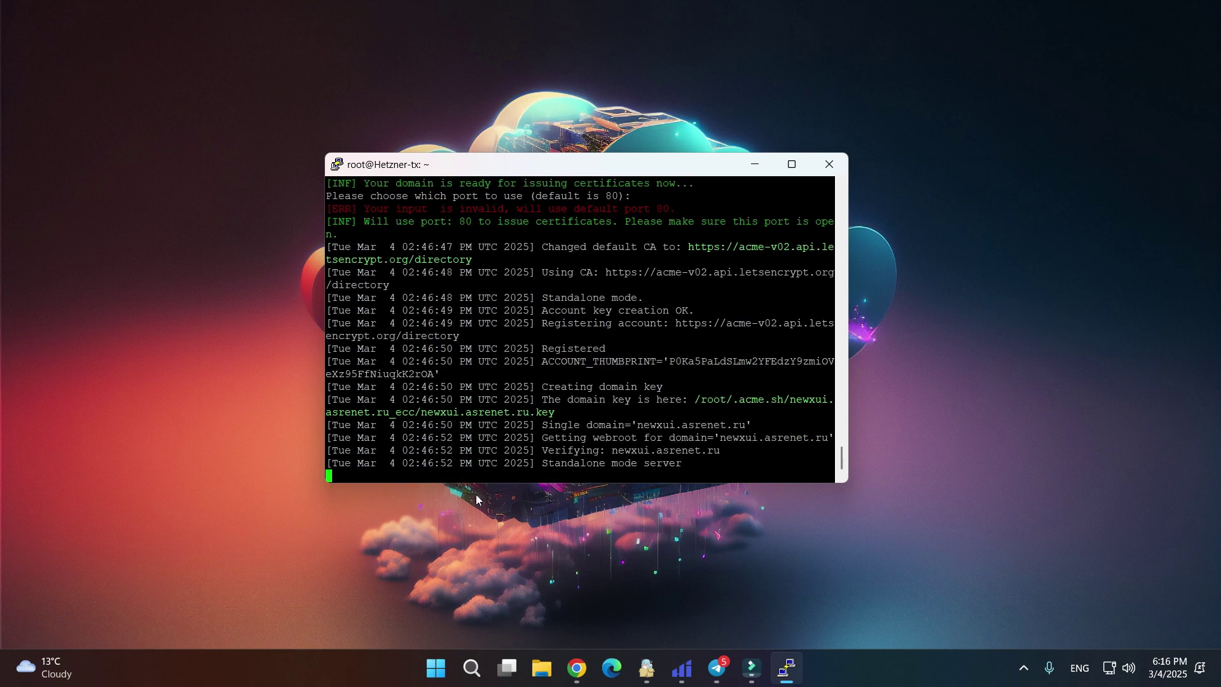
Choose to customize the panel port in the installer and set it to 2053.
type("2")
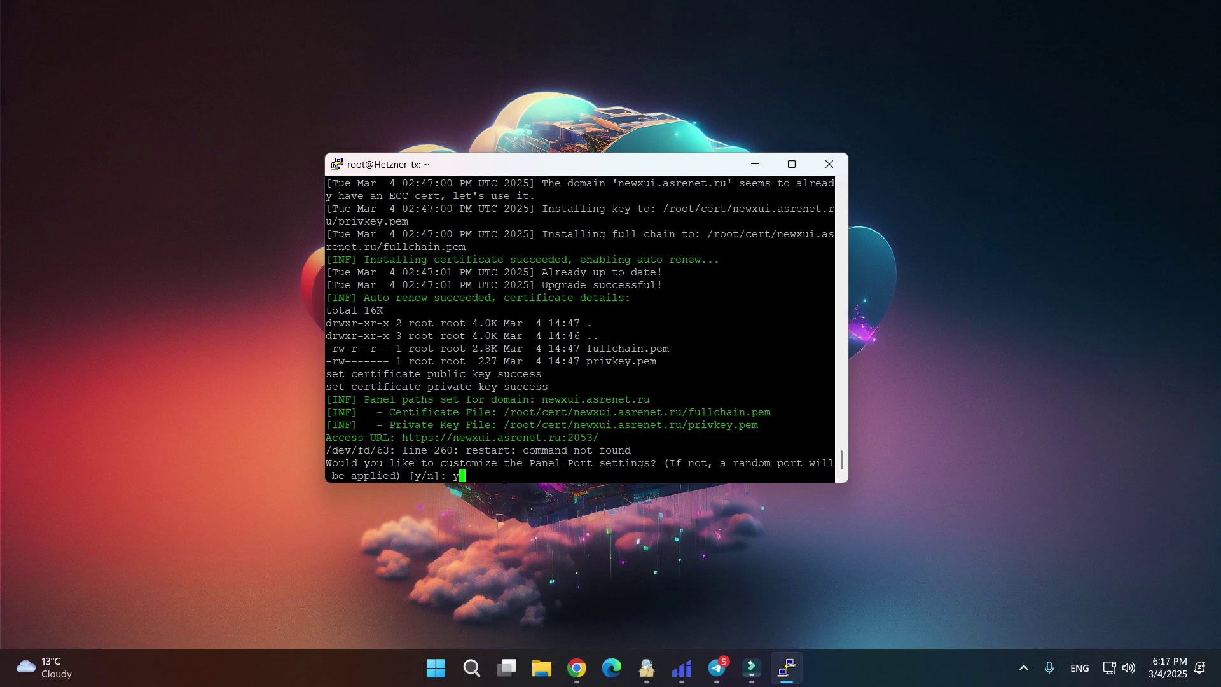
key("Return")
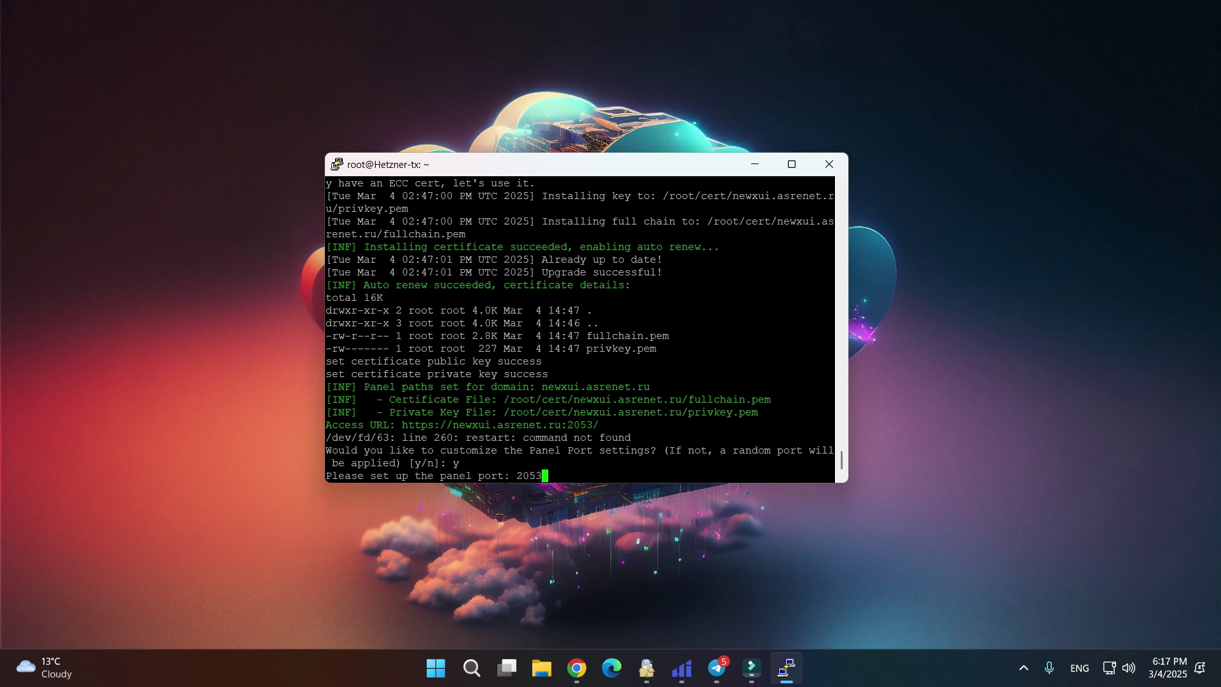
key("Return")
Copy the generated panel access URL from the installer output and open it in a new Chrome tab.
scroll(580, 329, "up", 4)
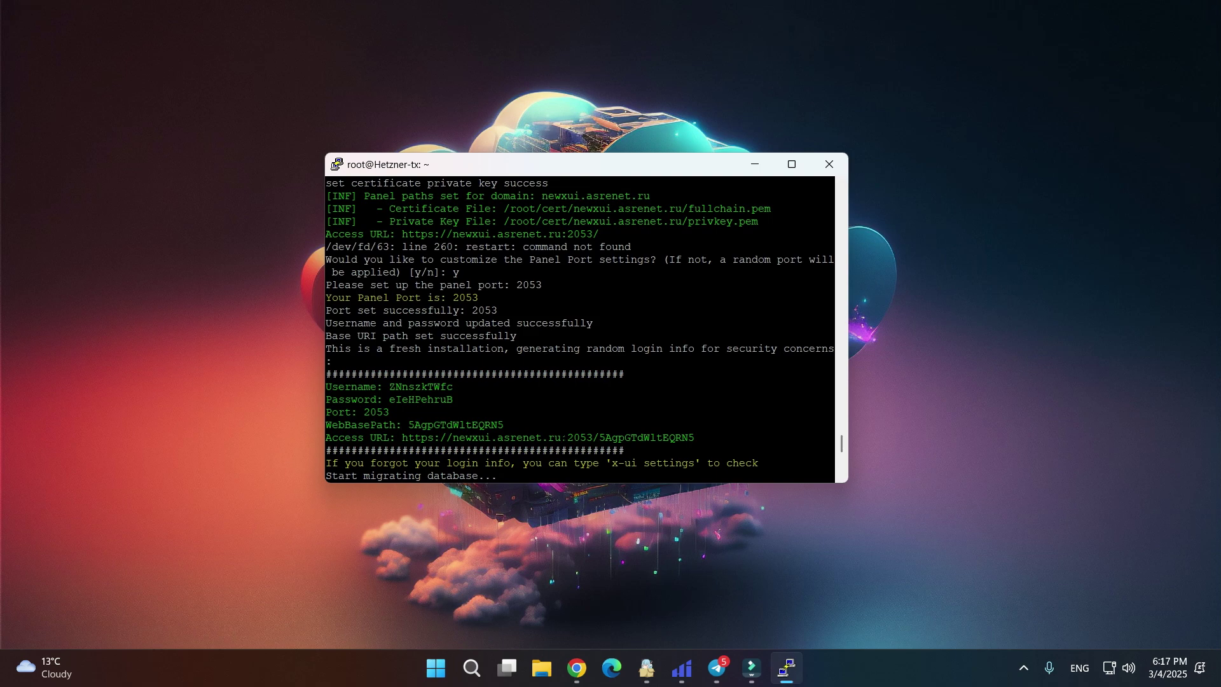
scroll(580, 330, "down", 4)
scroll(580, 330, "up", 4)
double_click(496, 437)
left_click(577, 668)
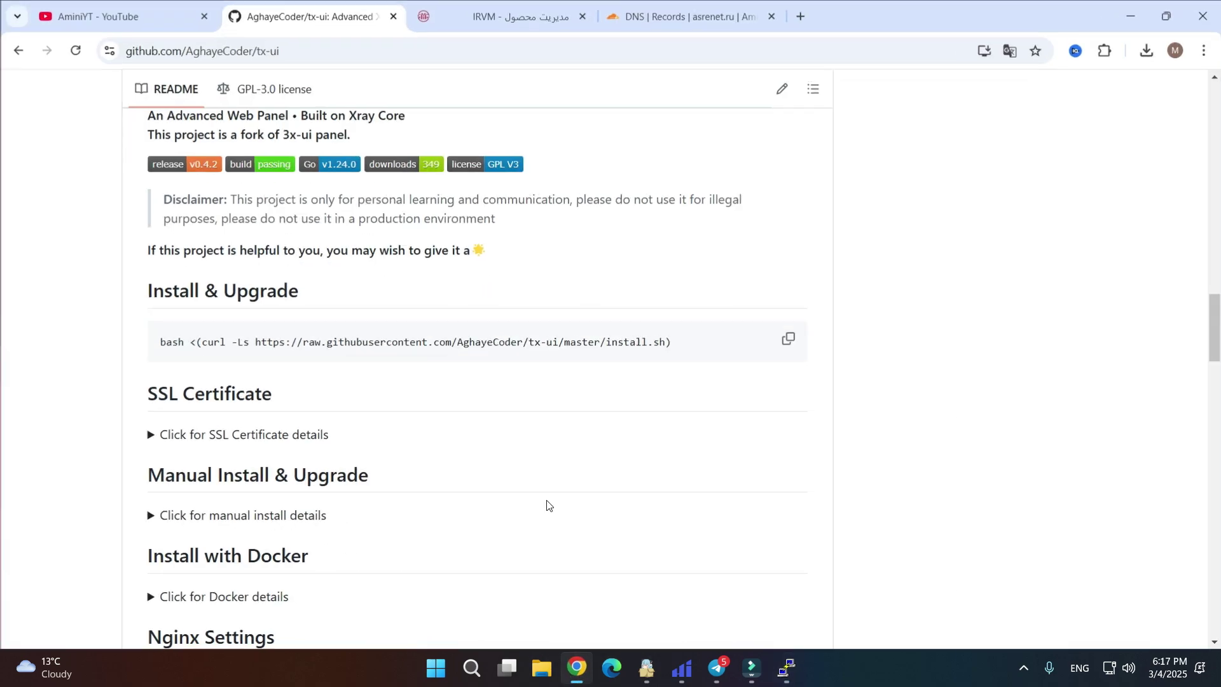
left_click(801, 16)
key("ctrl+v")
key("Return")
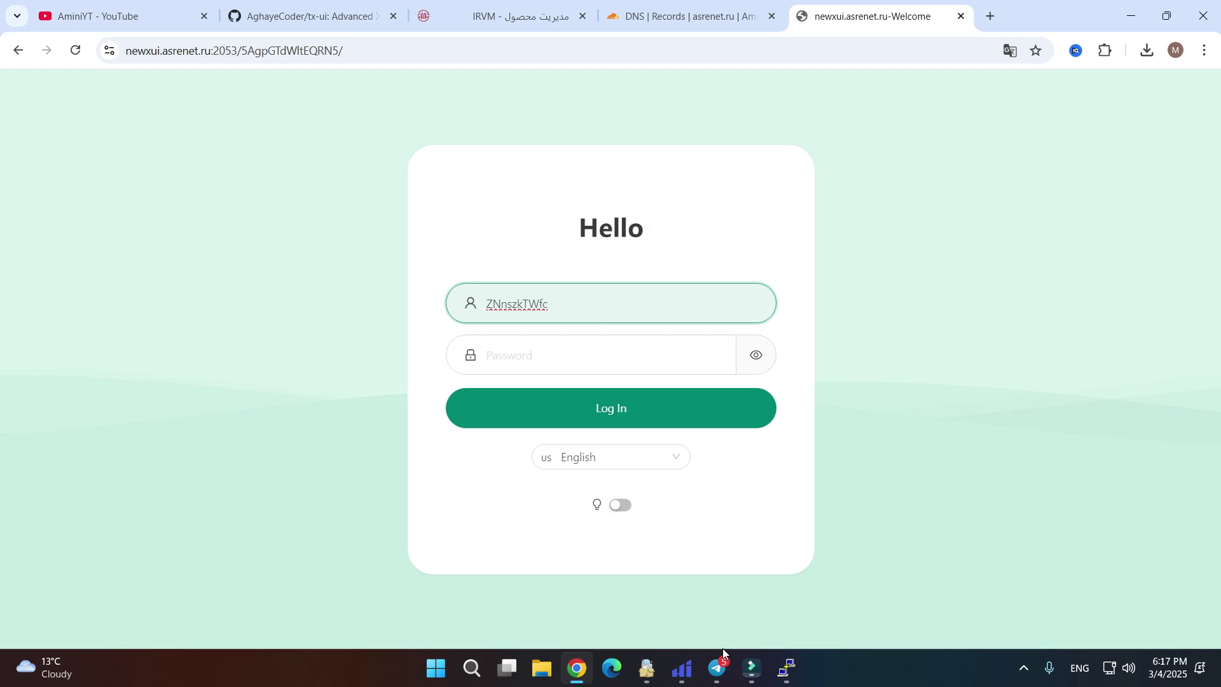
Copy the generated password from the PuTTY session into the panel's password field and log in.
left_click(785, 668)
double_click(420, 400)
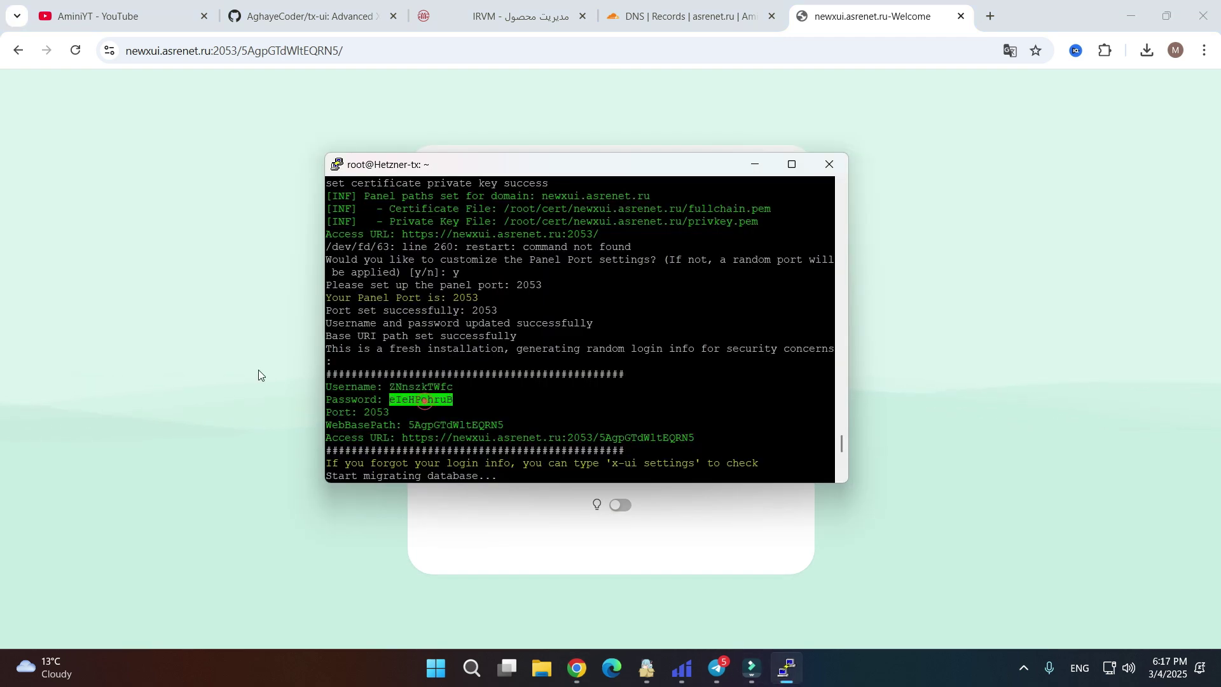
left_click(258, 372)
left_click(507, 360)
key("ctrl+v")
left_click(529, 363)
left_click(527, 397)
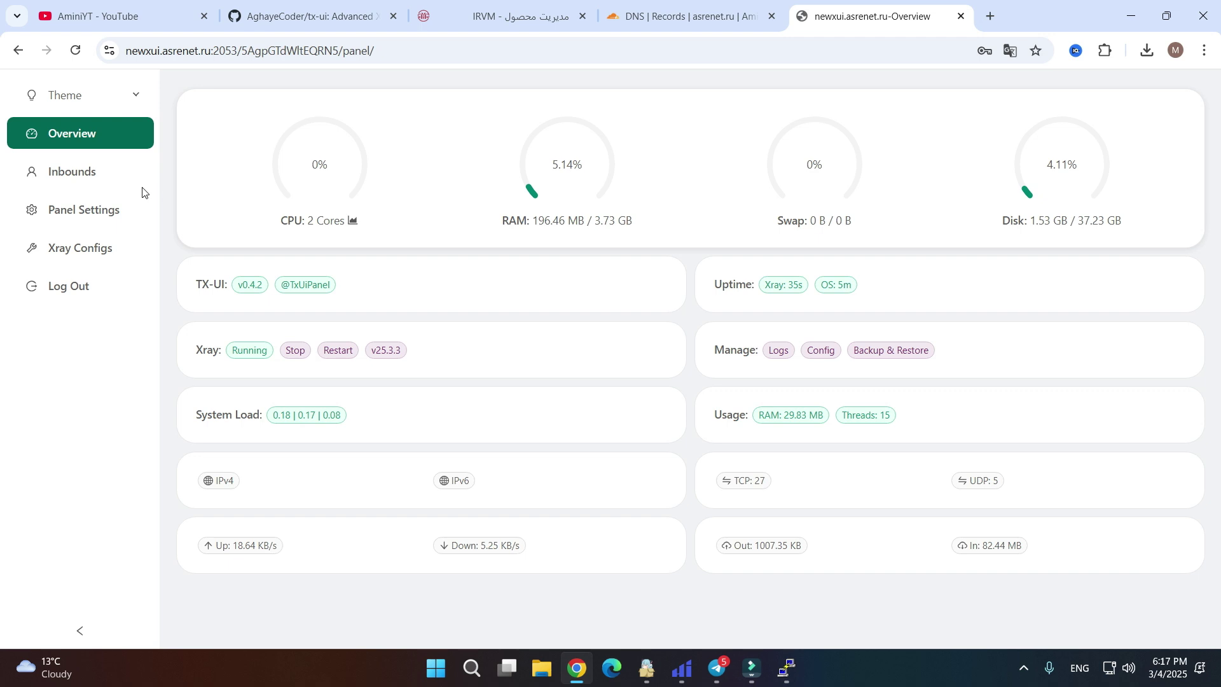
Start a new inbound in the panel's inbound list and select vless as its protocol.
left_click(98, 181)
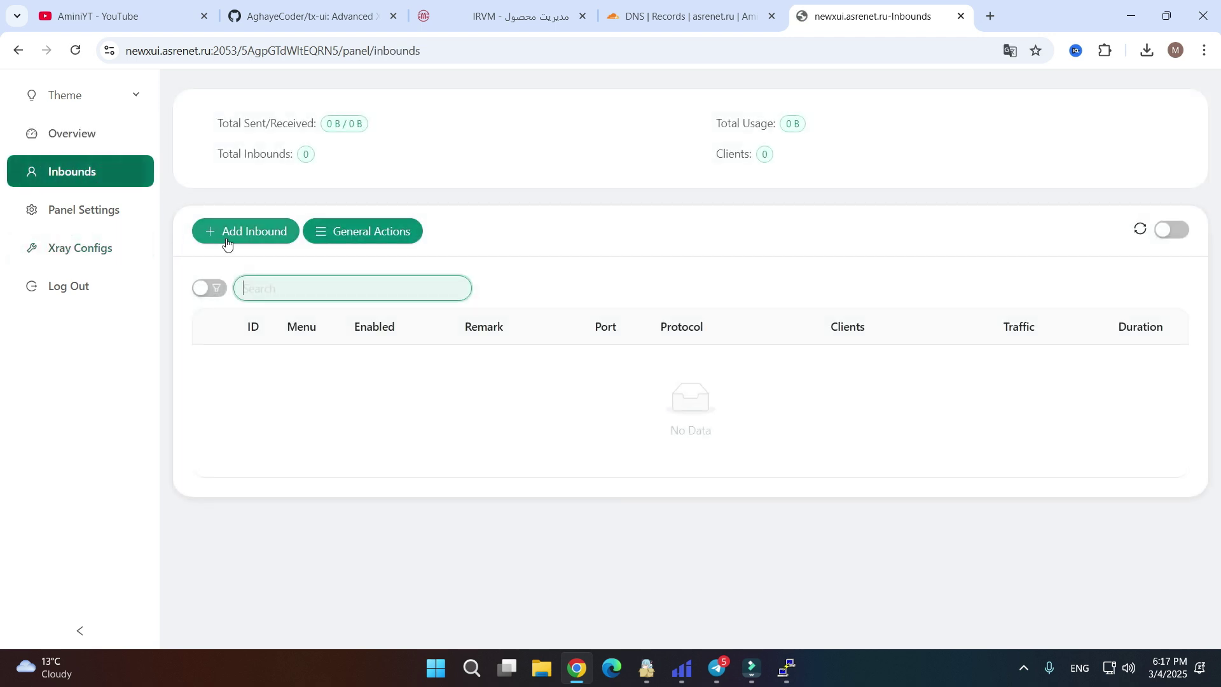
left_click(211, 233)
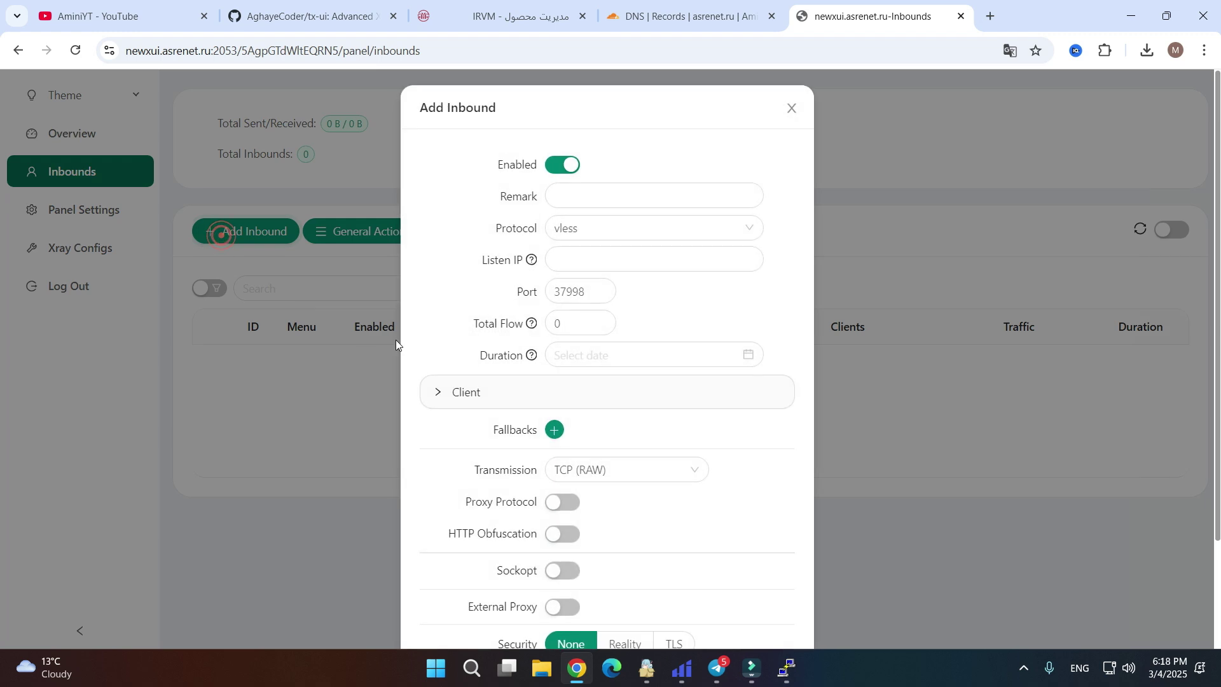
left_click(594, 237)
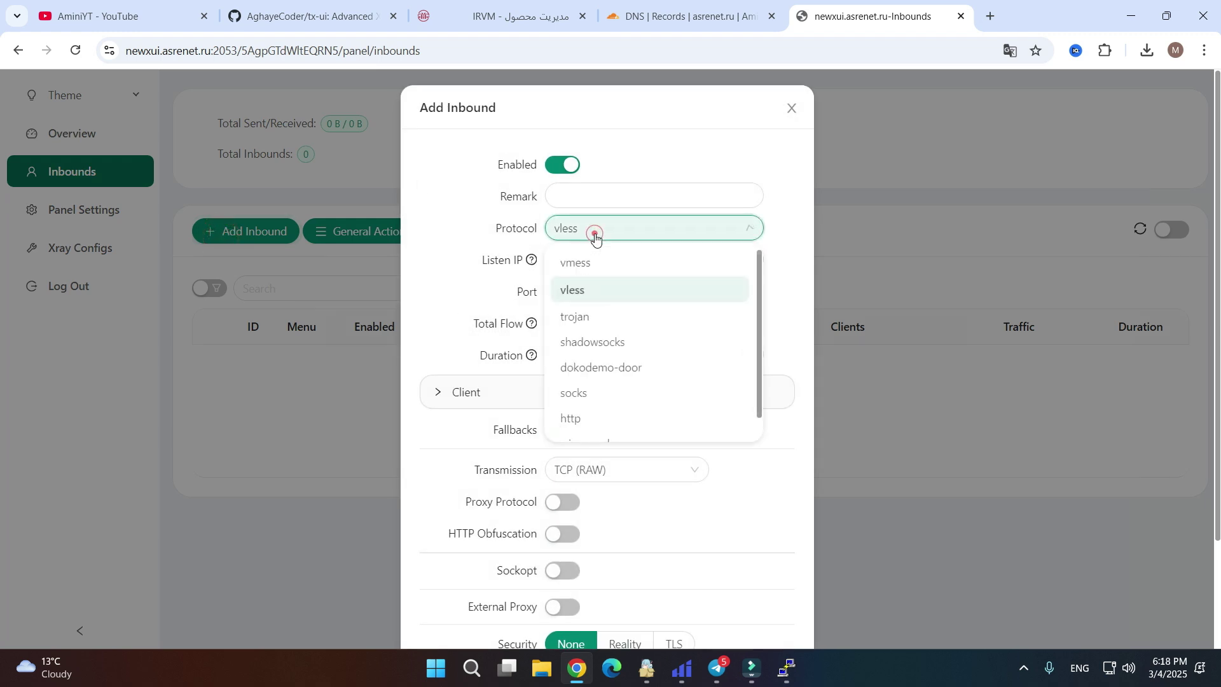
left_click(583, 285)
scroll(509, 322, "down", 1)
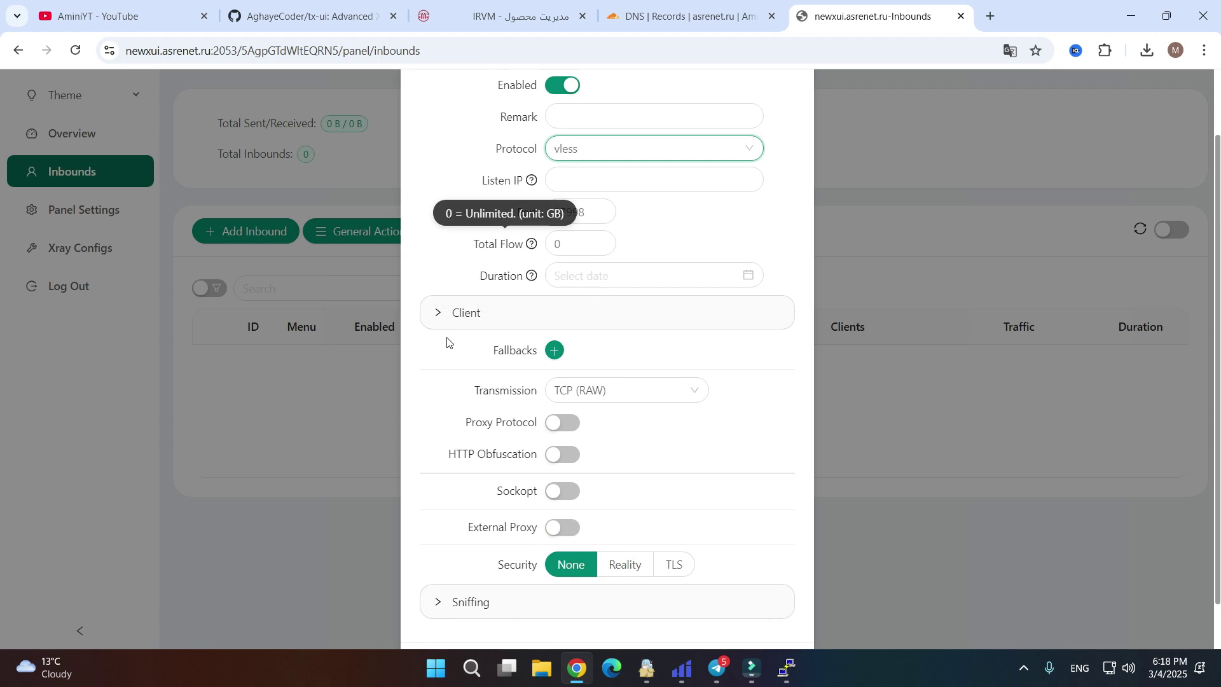
Give the inbound's client a 50 GB total flow and a 30-day duration that starts after first use.
left_click(455, 315)
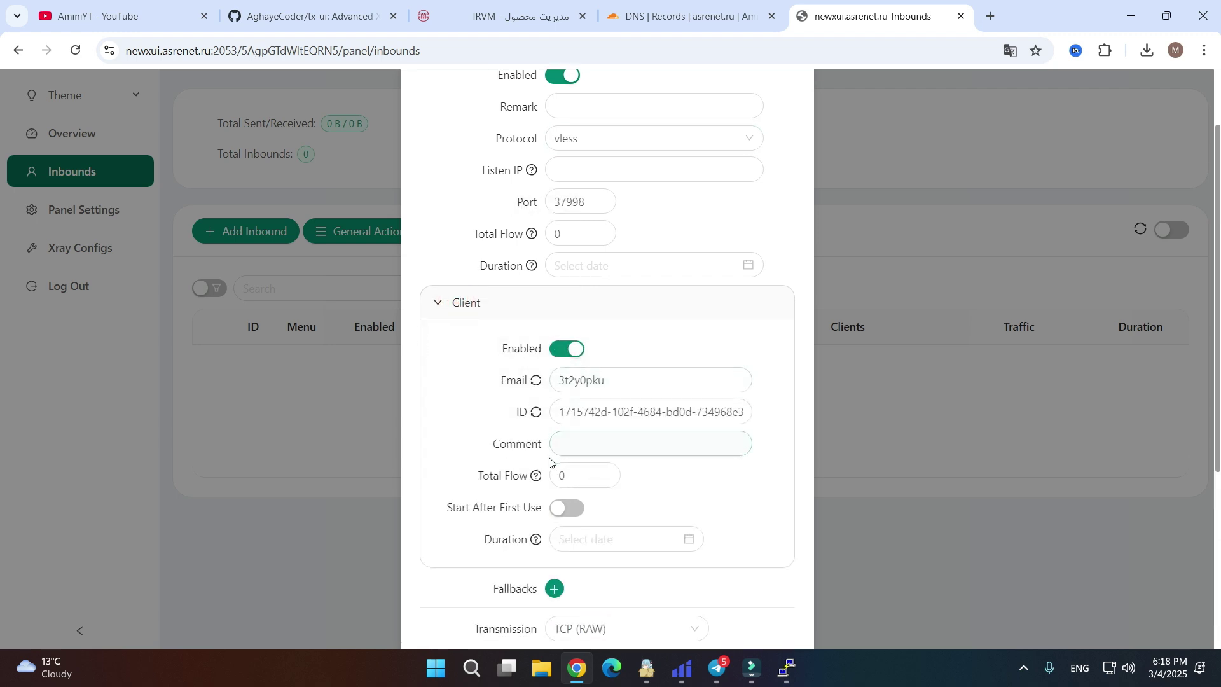
scroll(553, 461, "down", 1)
left_click(579, 406)
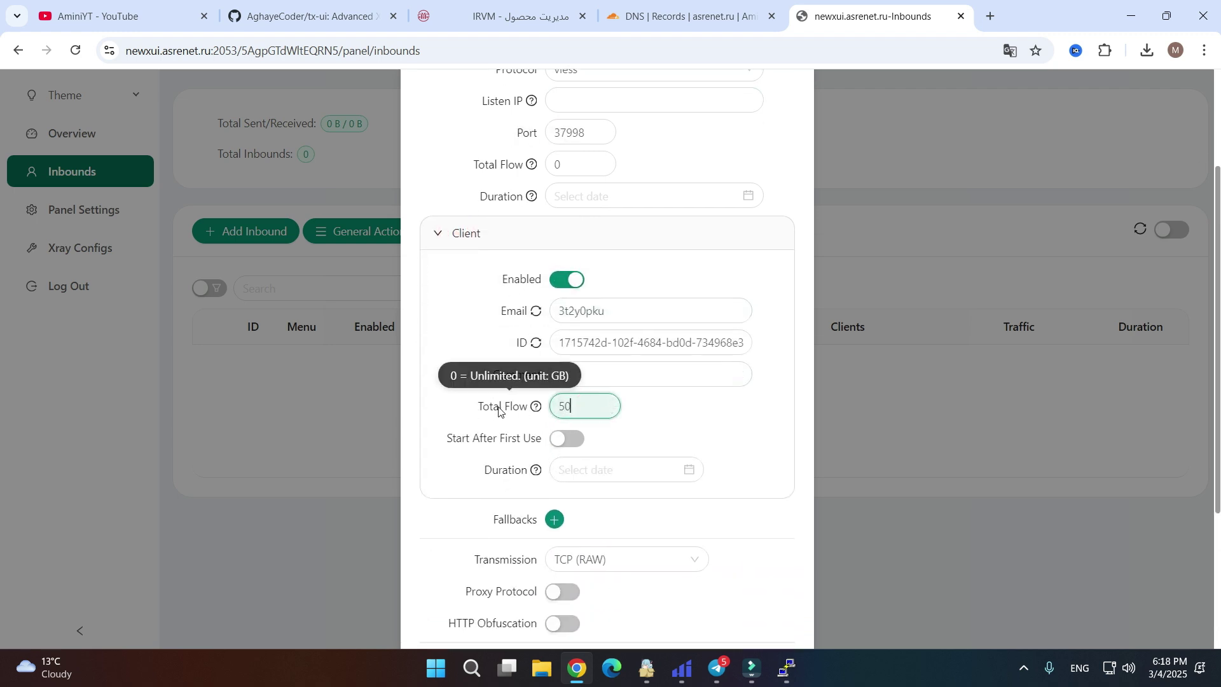
type("50")
left_click(567, 439)
left_click(577, 469)
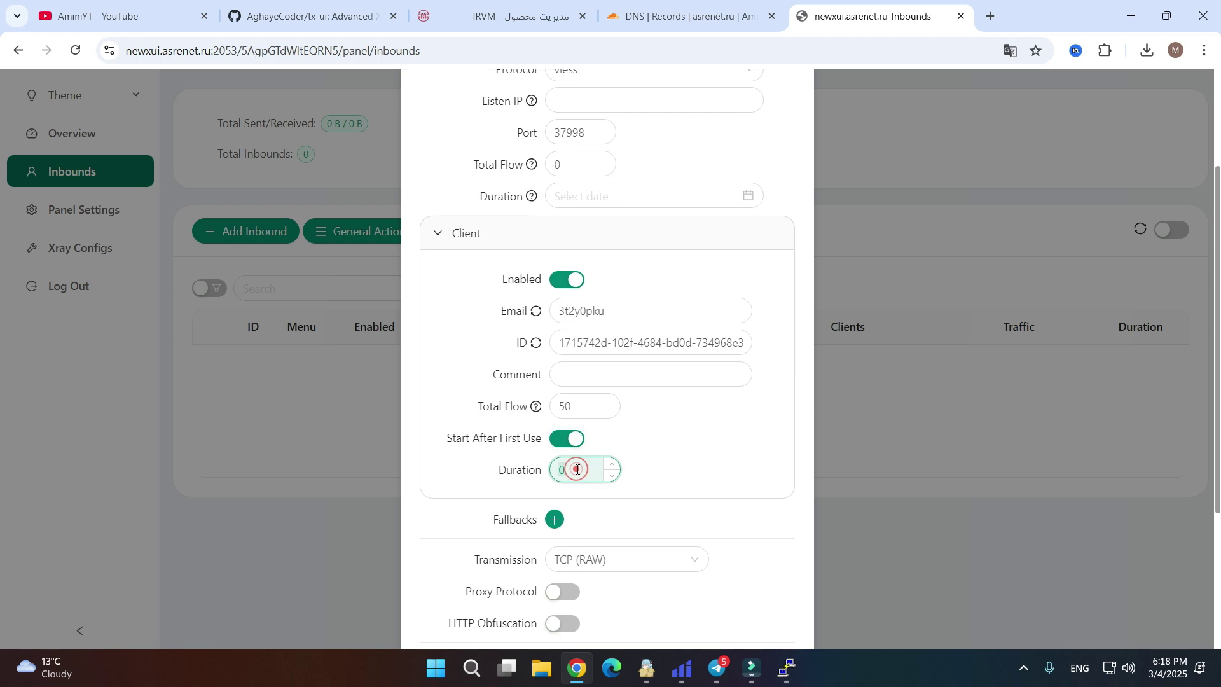
type("30")
Enable HTTP Obfuscation on the TCP (RAW) transmission and create the vless inbound.
scroll(700, 483, "down", 3)
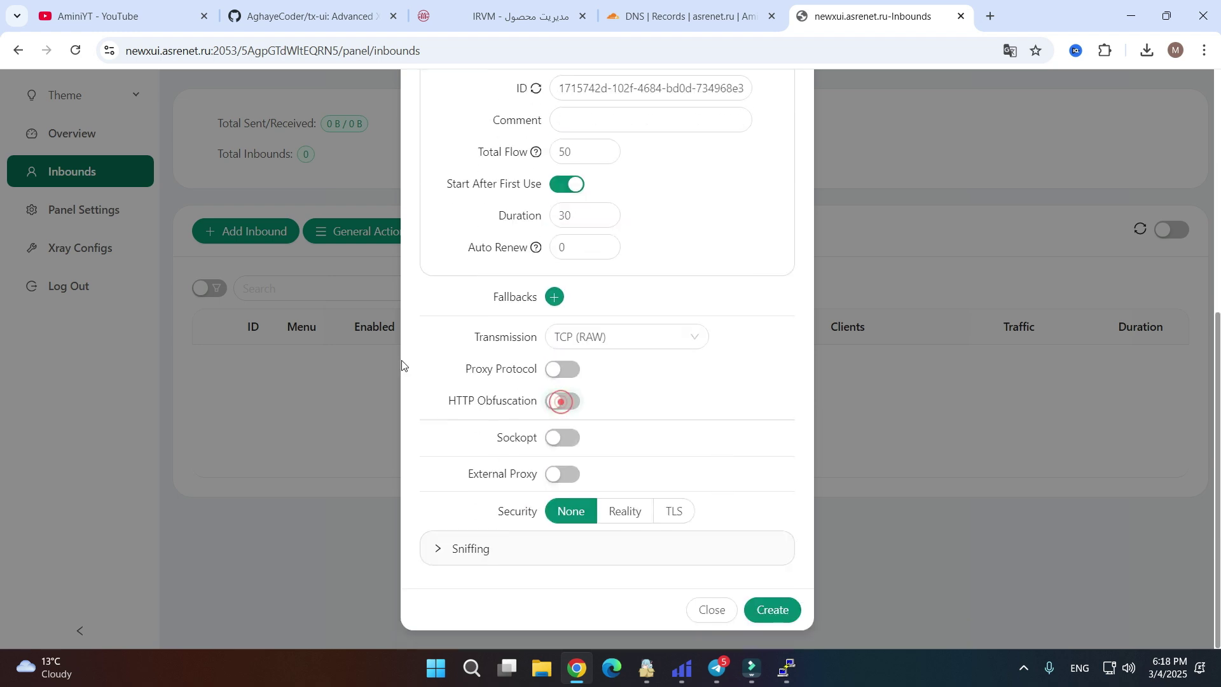
left_click(555, 403)
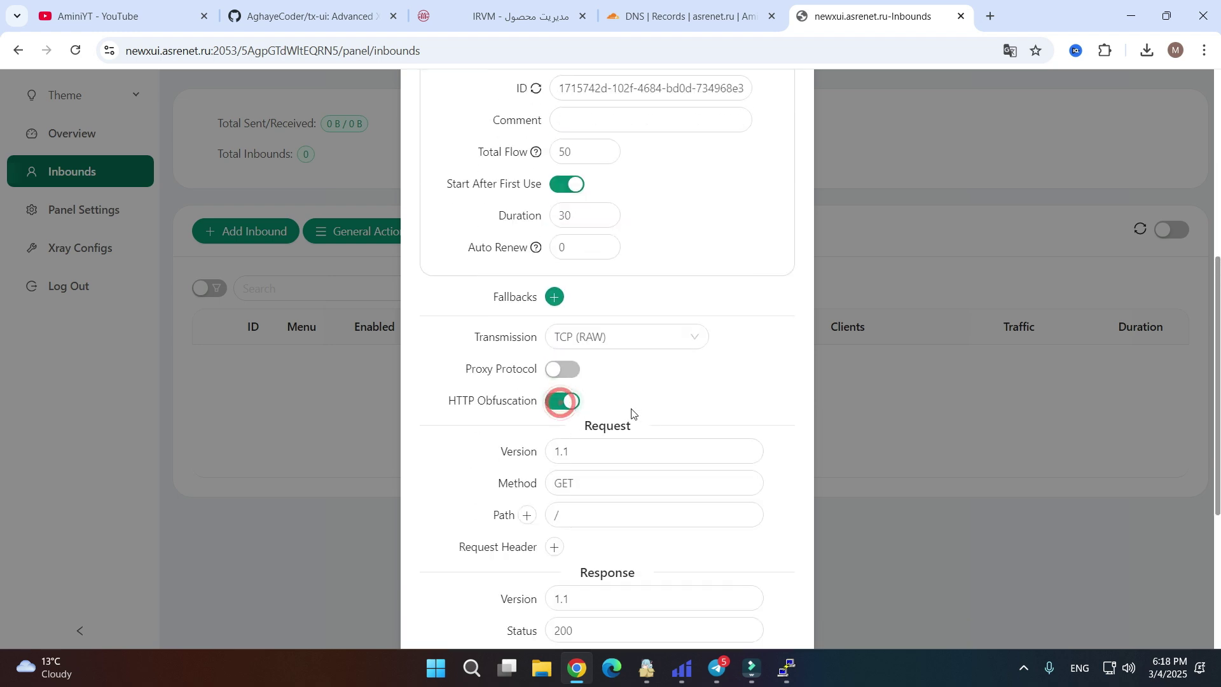
scroll(633, 409, "down", 3)
scroll(634, 409, "down", 1)
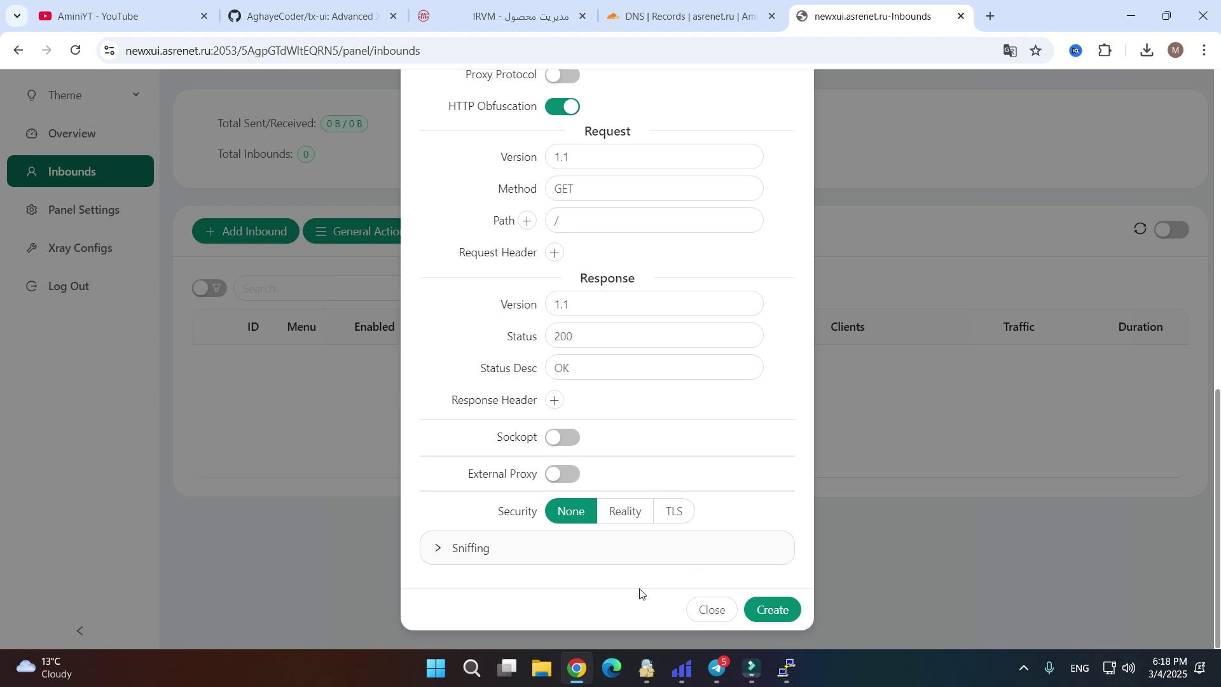
left_click(774, 610)
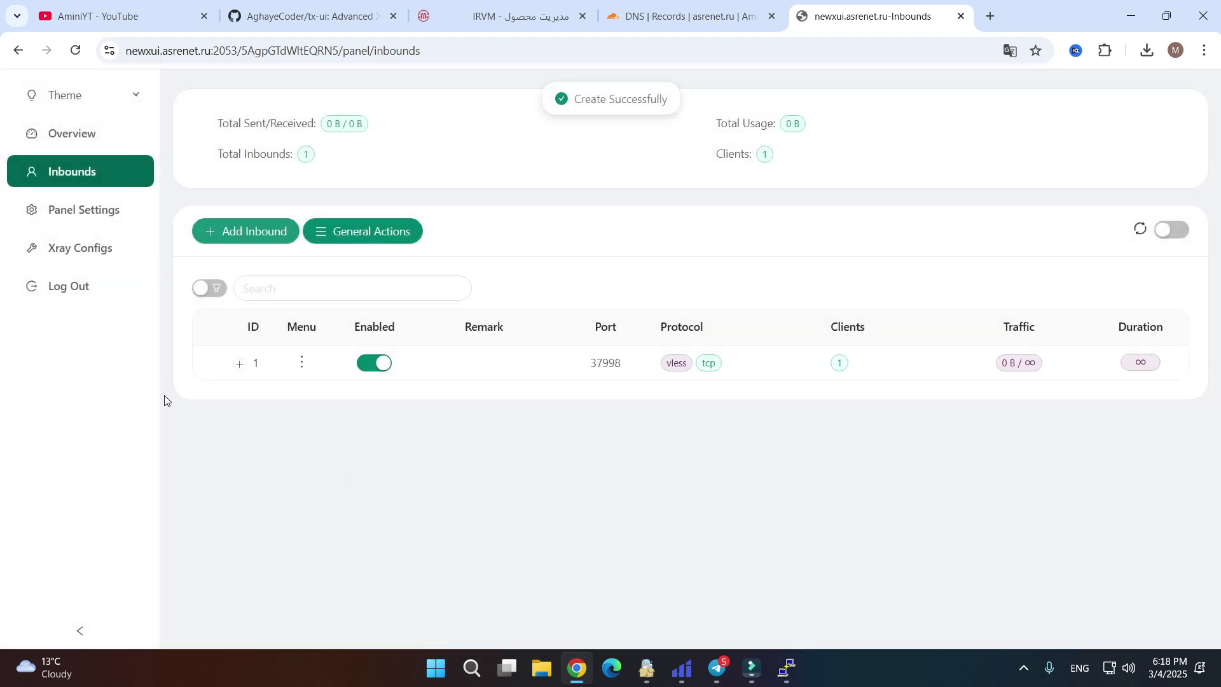
Expand the new inbound and view its client's QR code, then close it.
left_click(240, 365)
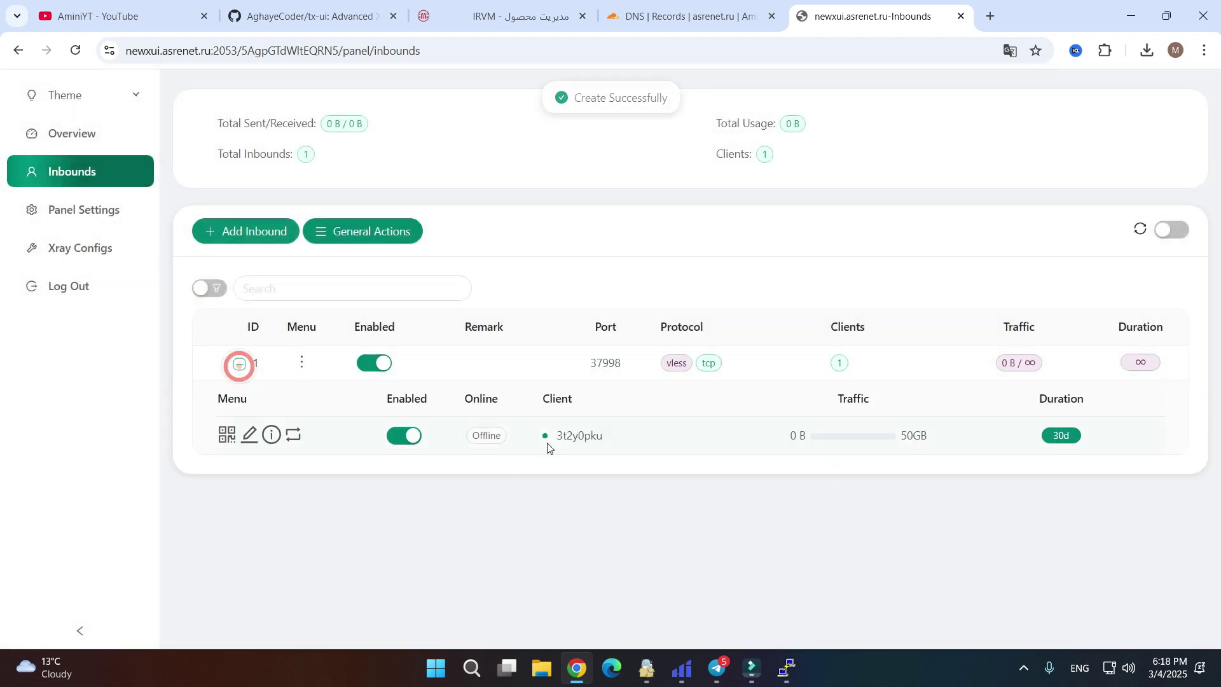
left_click(221, 440)
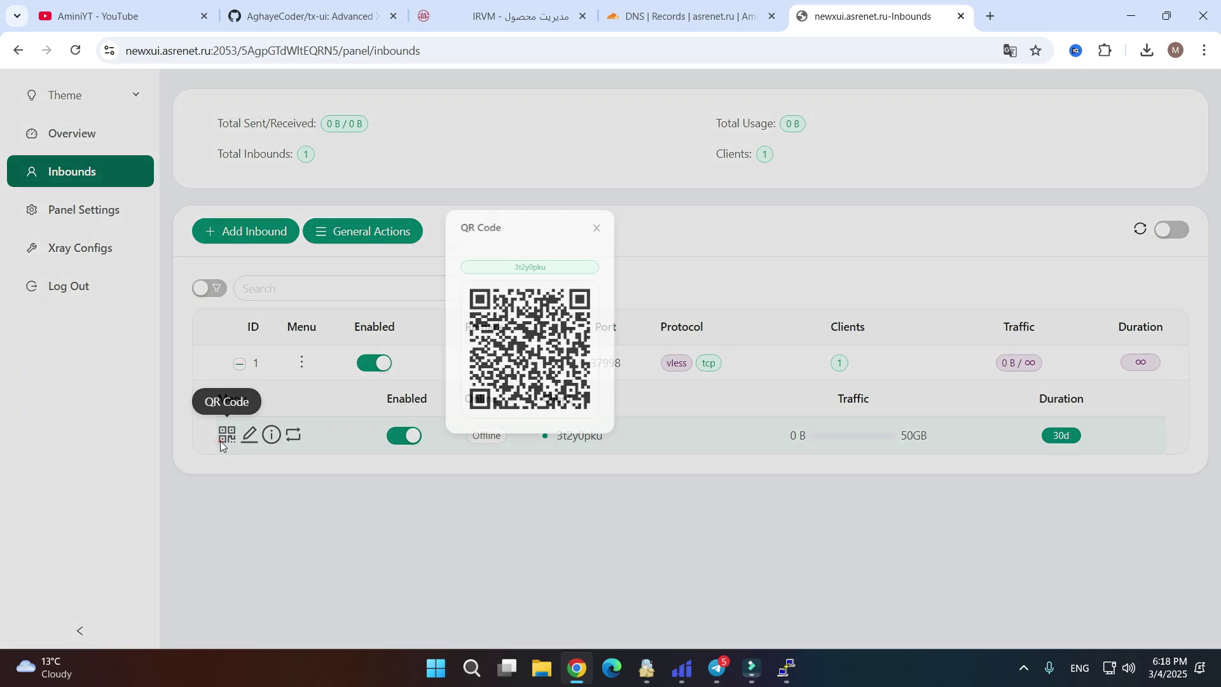
left_click(697, 173)
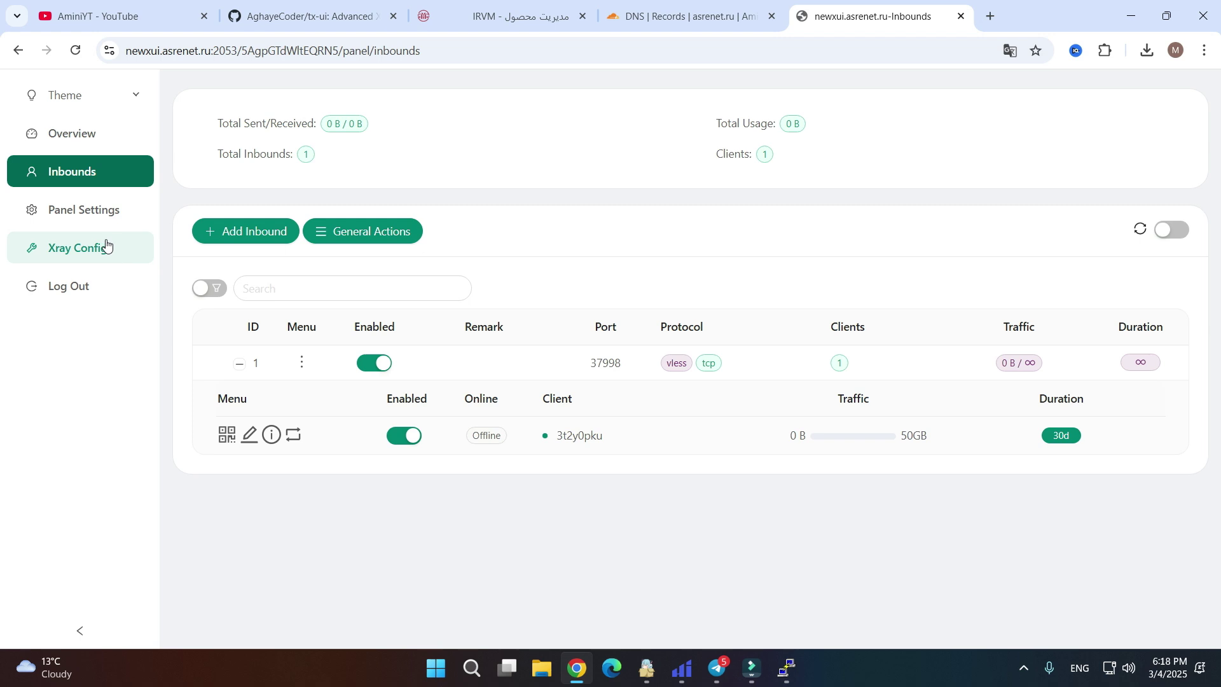
Enable the subscription service in the panel settings, turn off its Encode option and save the settings.
left_click(71, 205)
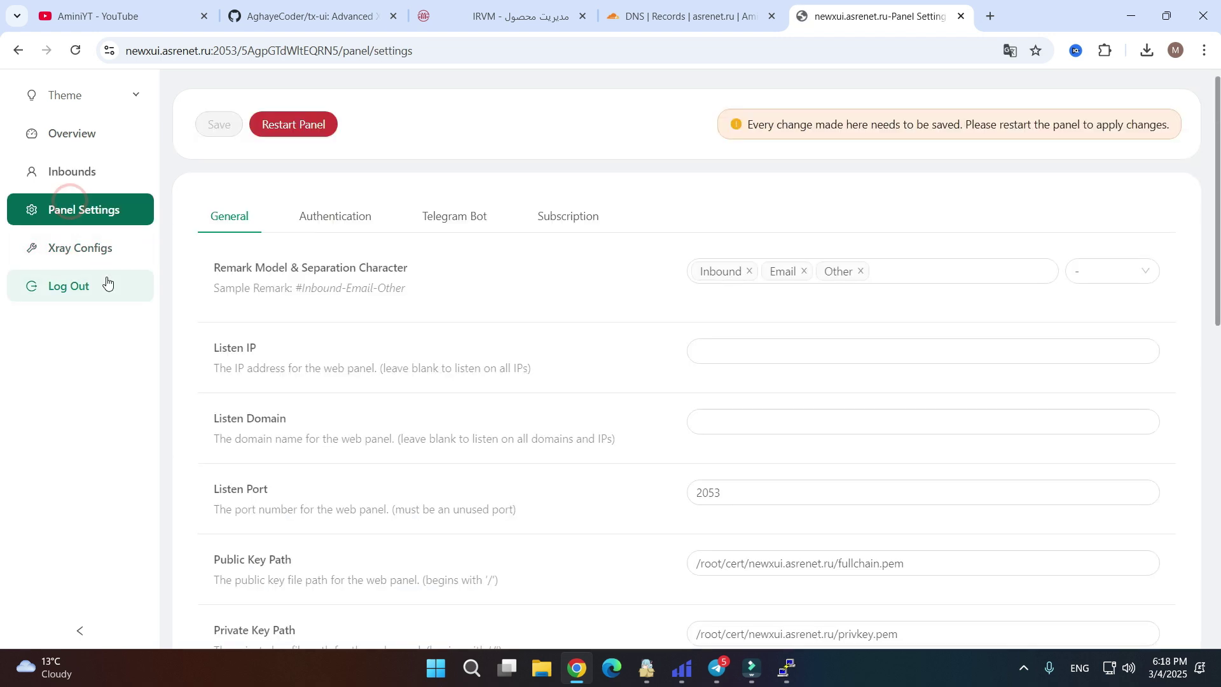
left_click(564, 233)
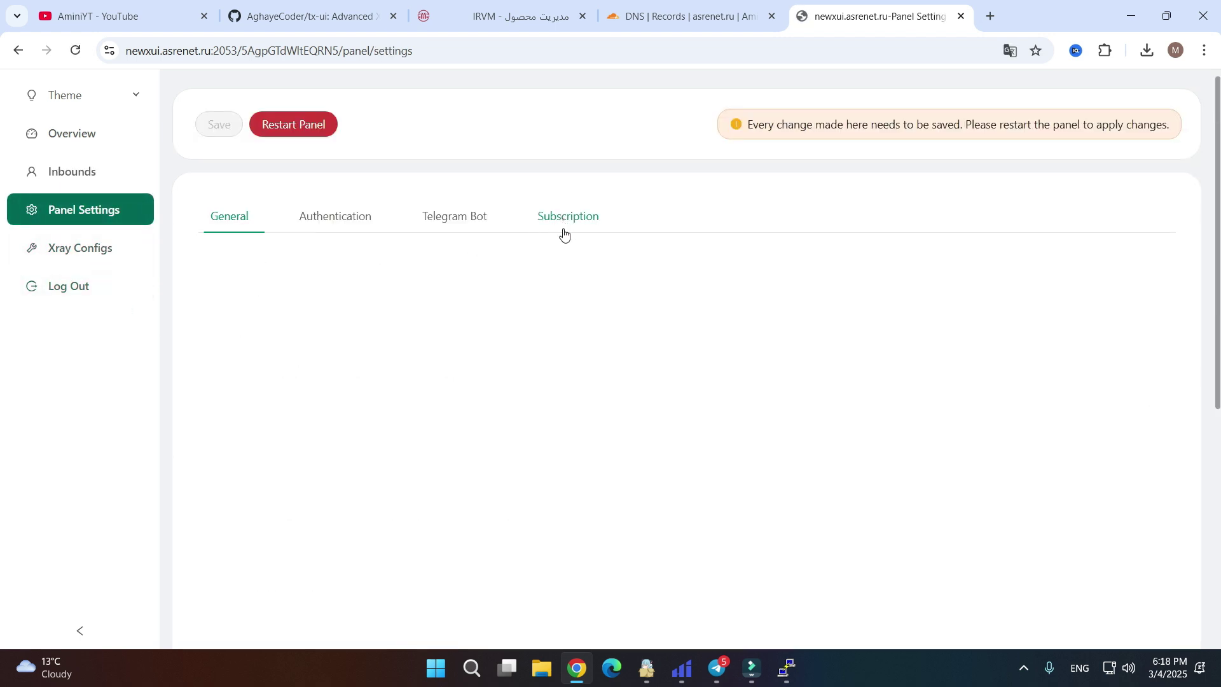
left_click(565, 235)
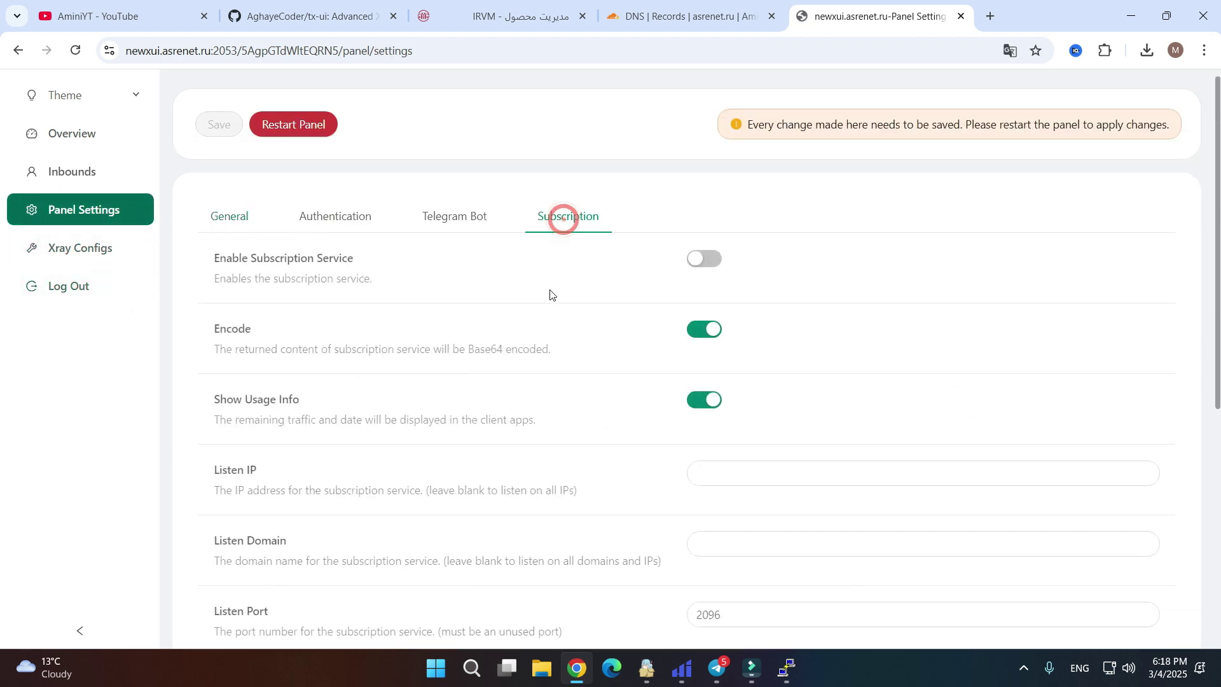
left_click(710, 266)
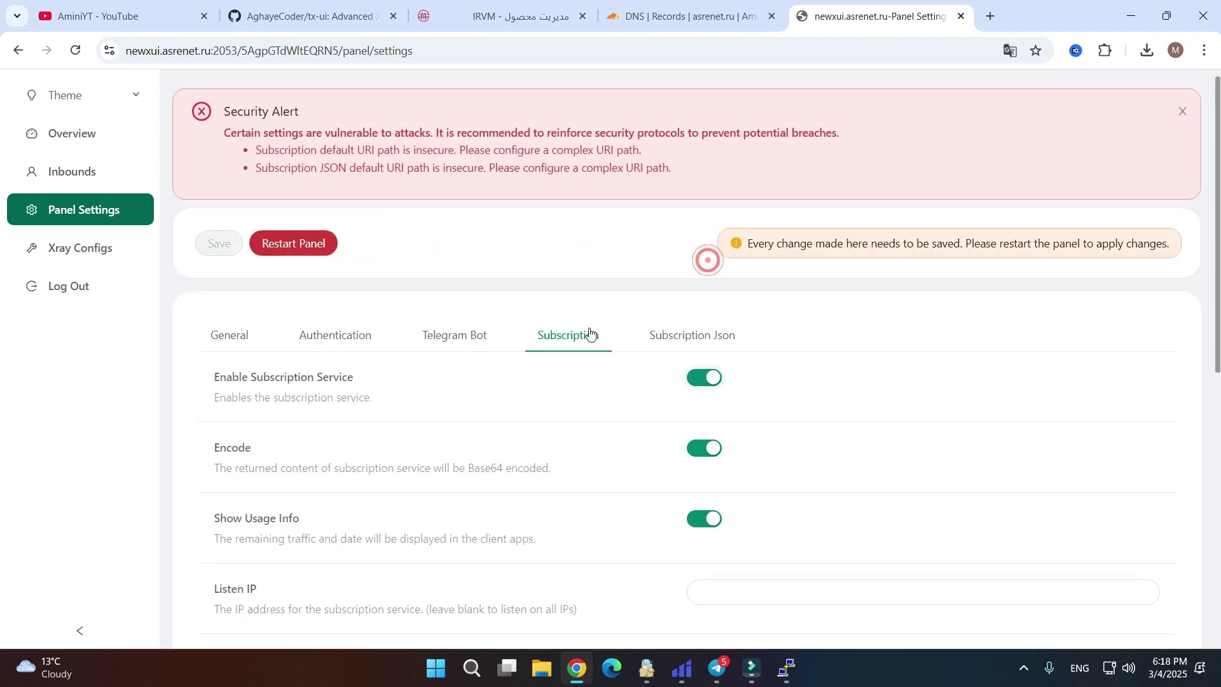
scroll(245, 349, "down", 1)
double_click(224, 289)
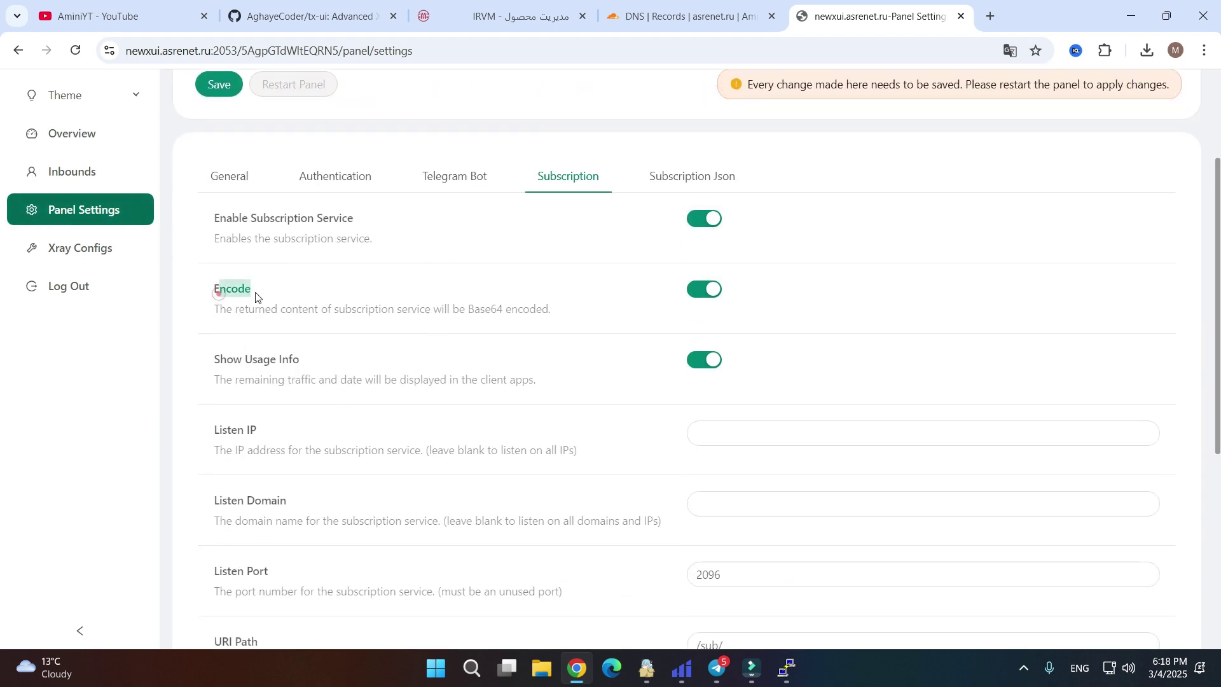
left_click(237, 290)
left_click(695, 292)
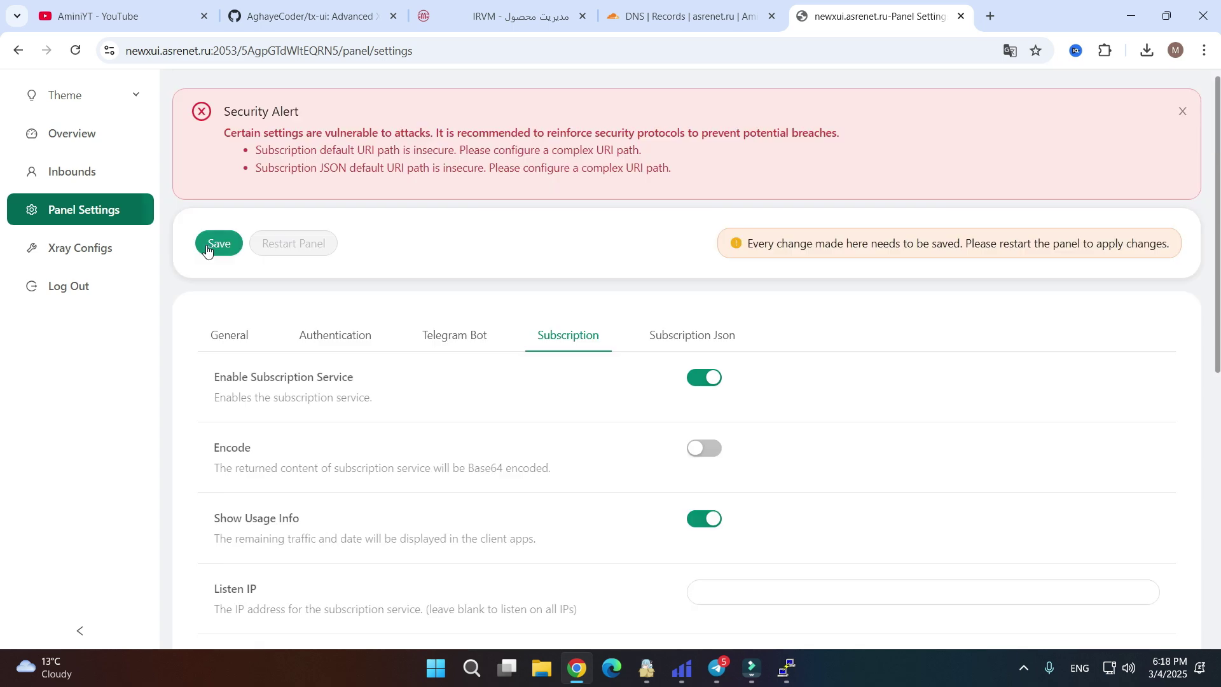
left_click(215, 242)
Copy the general public key path /root/cert/newxui.asrenet.ru/fullchain.pem into the subscription service's Public Key Path.
scroll(348, 296, "down", 5)
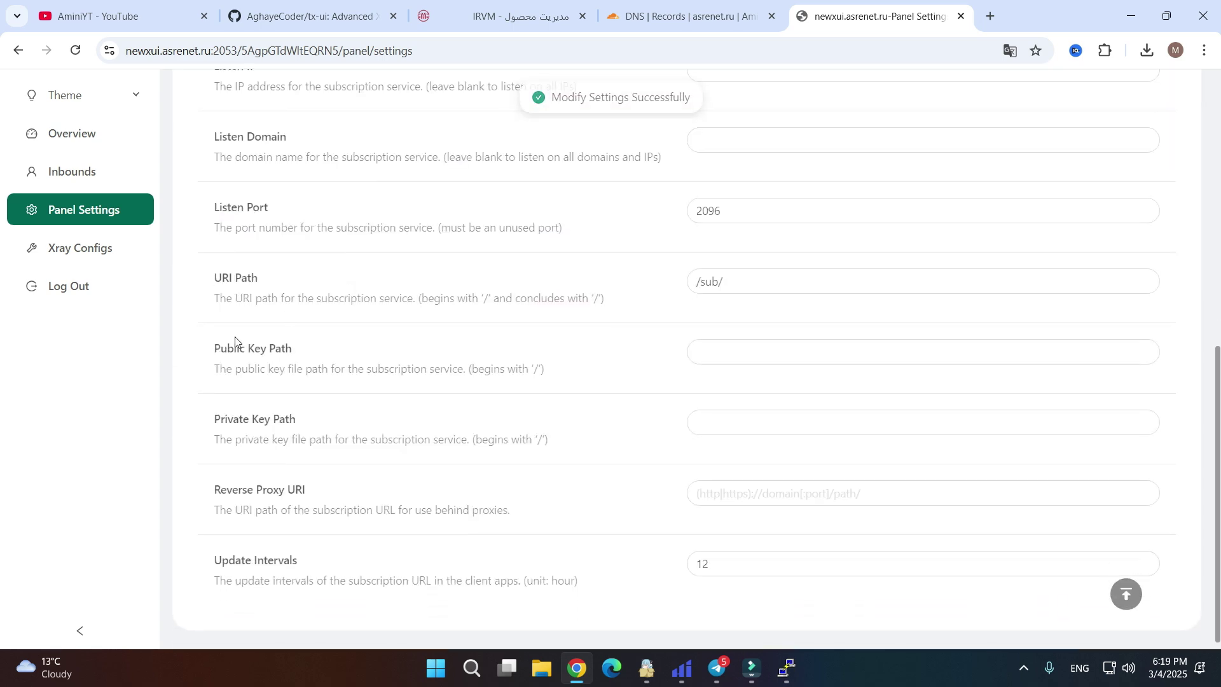
left_click(228, 351)
left_click(246, 430)
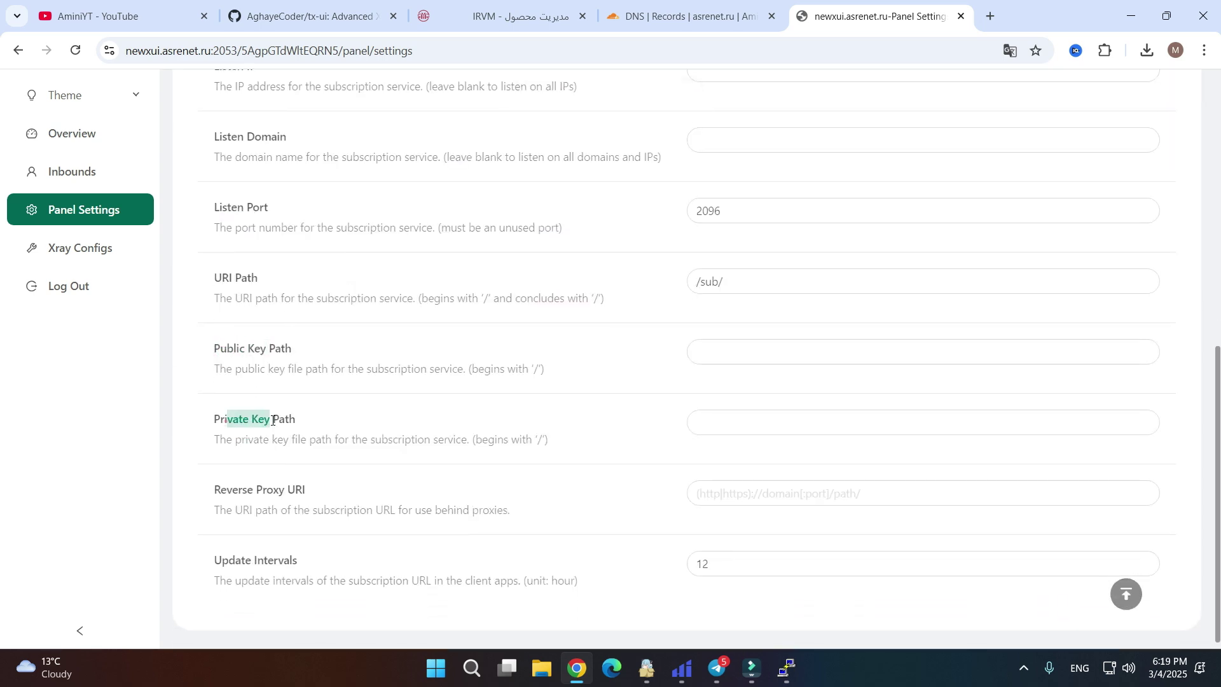
scroll(273, 423, "up", 7)
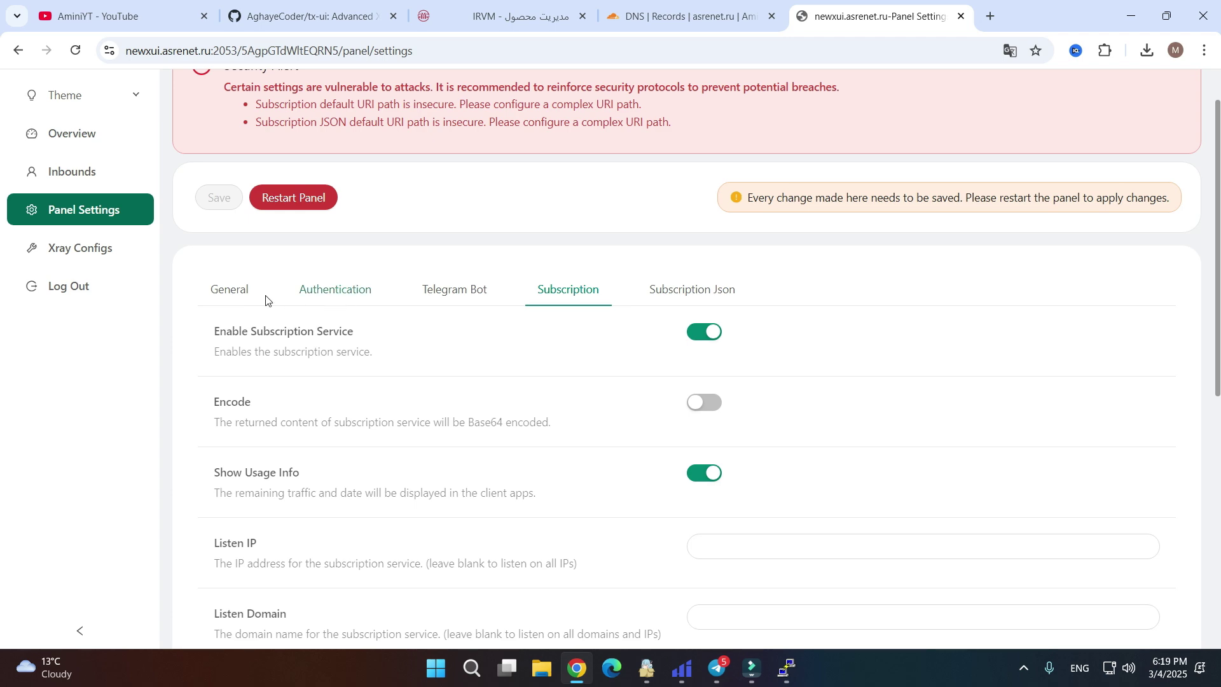
left_click(245, 293)
scroll(526, 416, "down", 6)
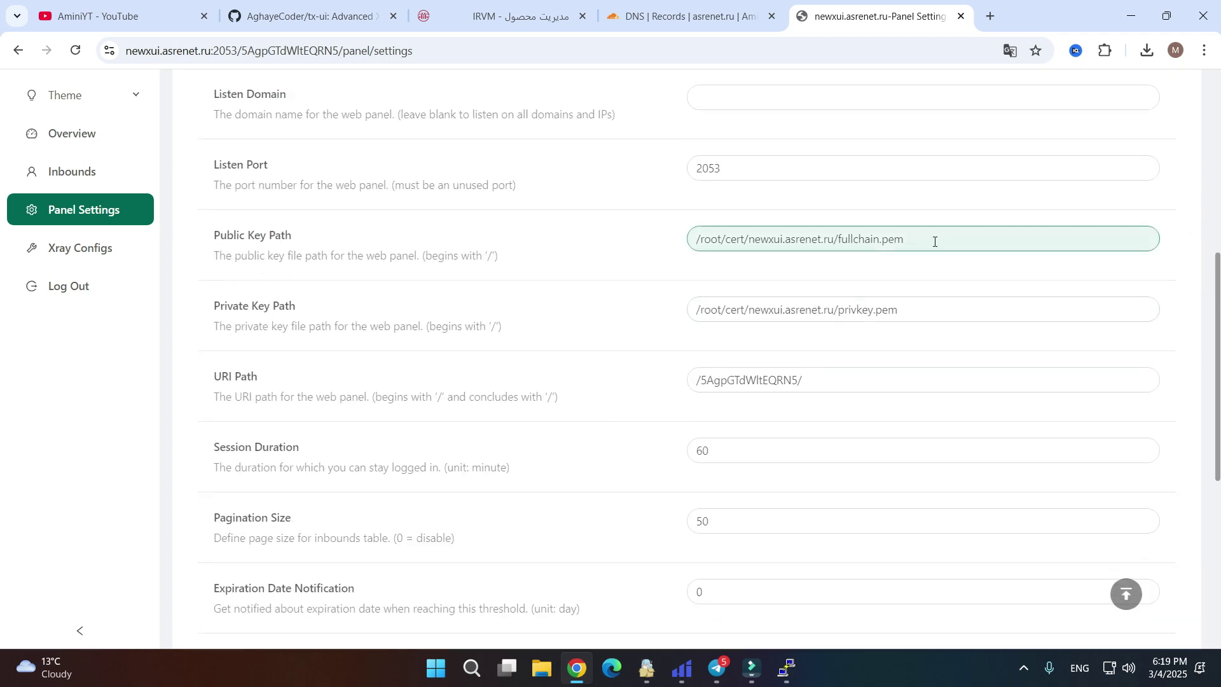
triple_click(938, 241)
key("ctrl+c")
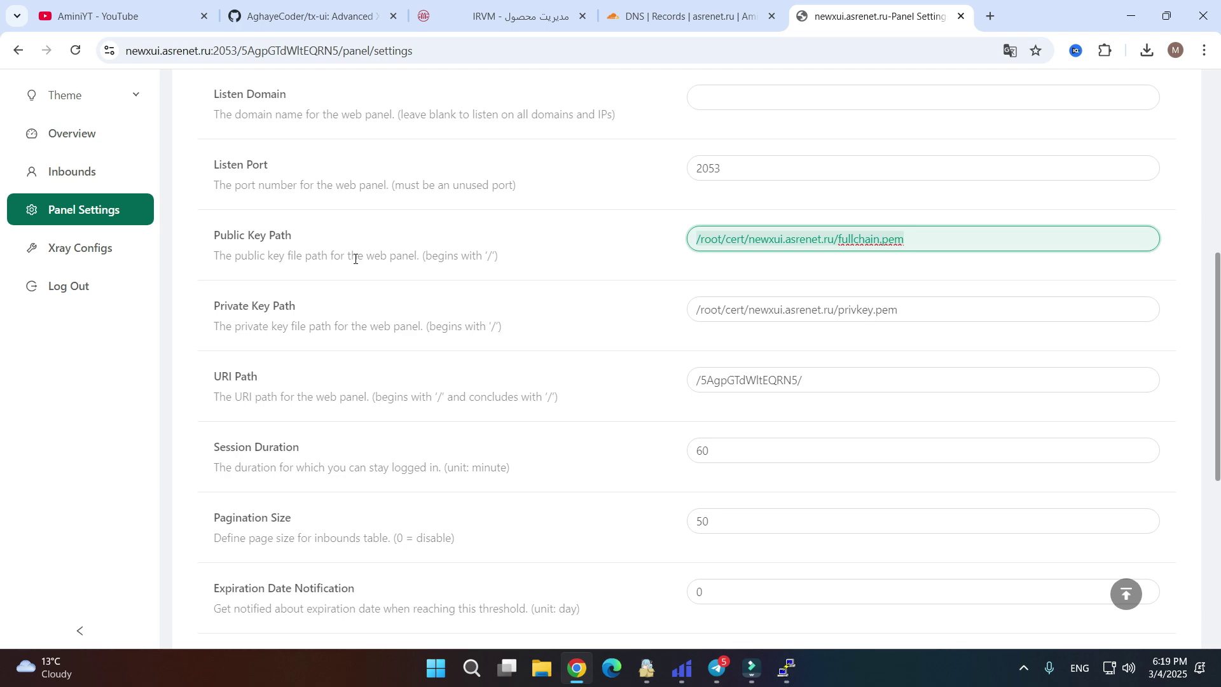
scroll(417, 306, "up", 10)
left_click(554, 334)
scroll(718, 440, "down", 5)
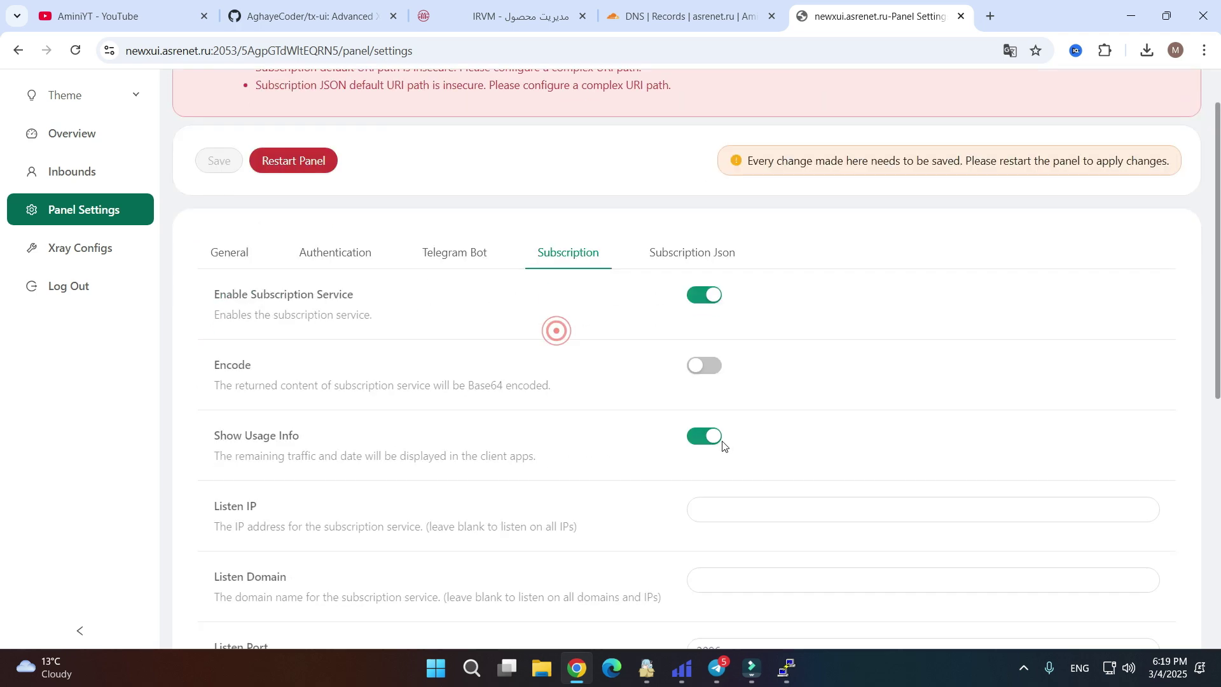
scroll(661, 395, "down", 1)
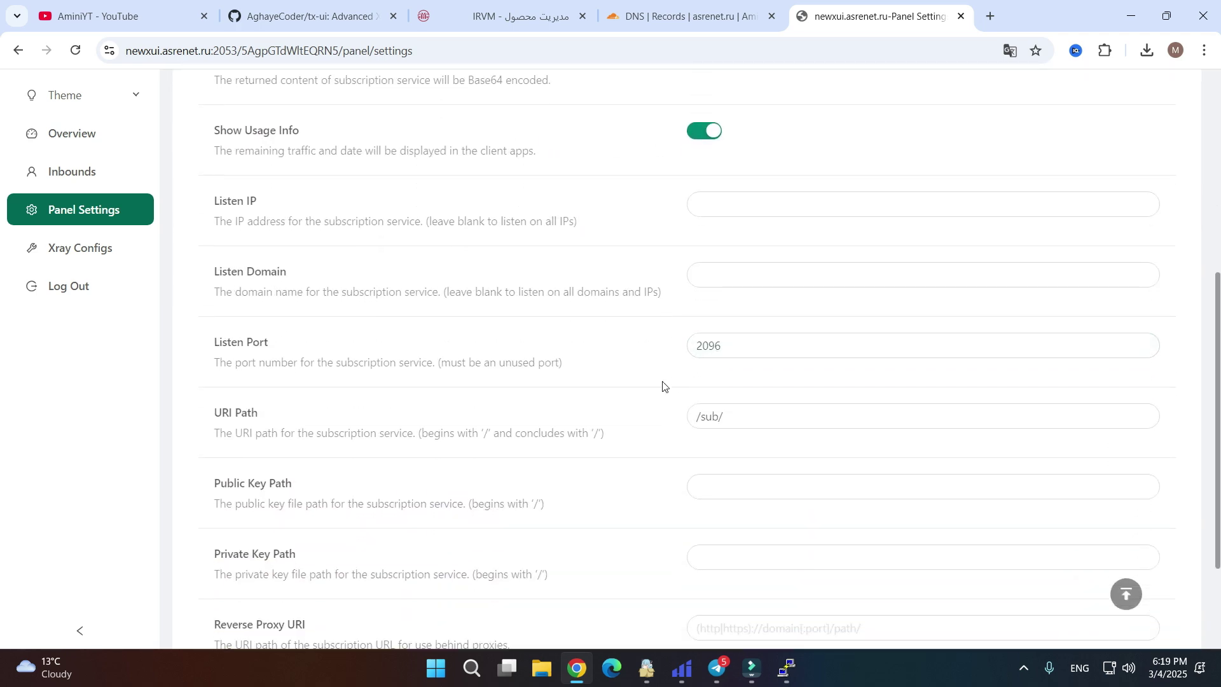
left_click(704, 472)
key("ctrl+v")
Copy the general private key path /root/cert/newxui.asrenet.ru/privkey.pem into the subscription service's Private Key Path.
scroll(622, 471, "up", 3)
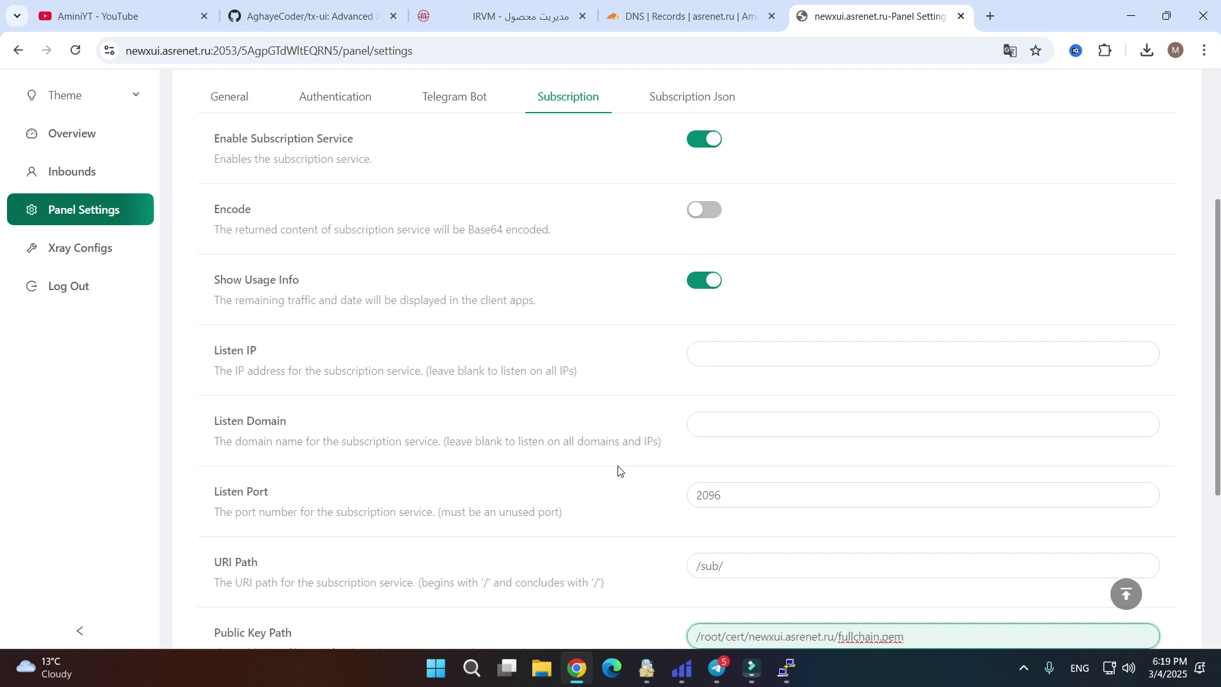
left_click(237, 178)
scroll(344, 346, "down", 4)
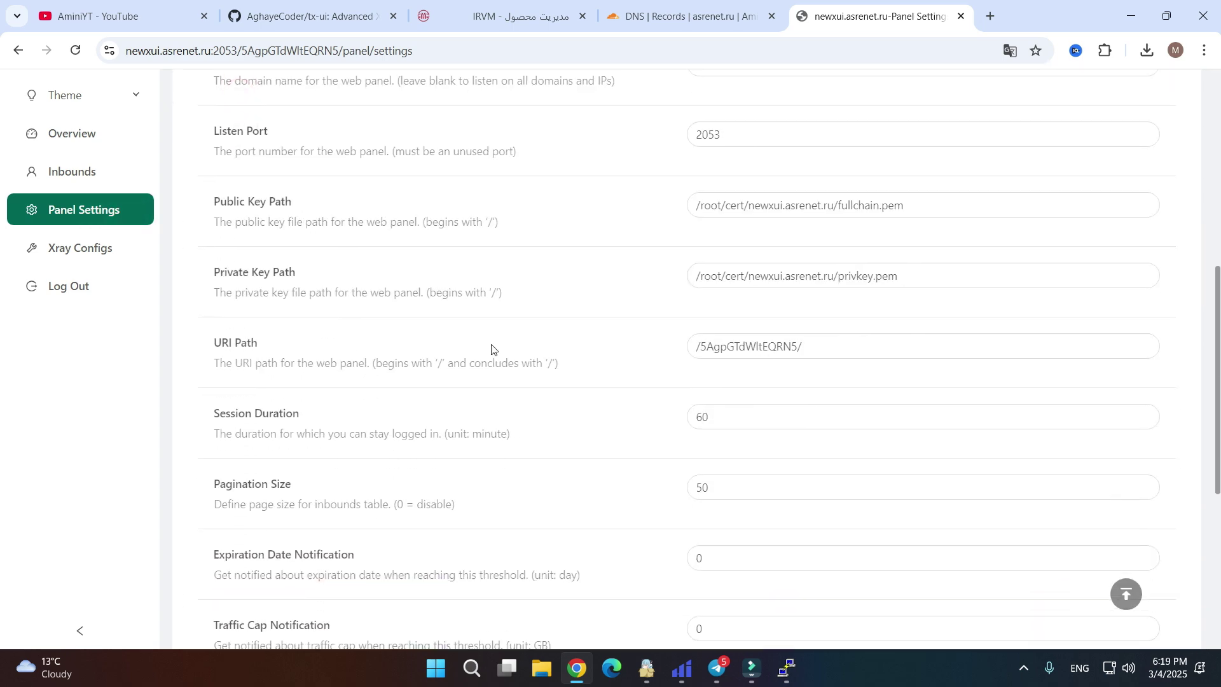
triple_click(930, 279)
key("ctrl+c")
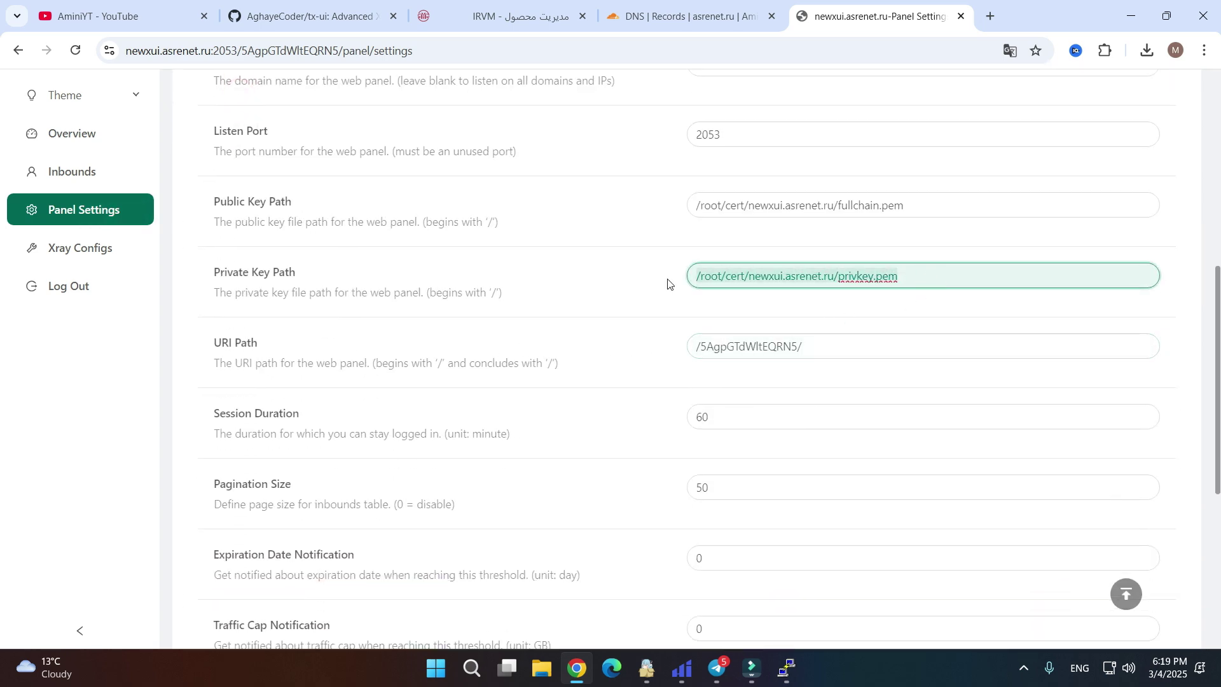
scroll(611, 299, "up", 4)
left_click(565, 336)
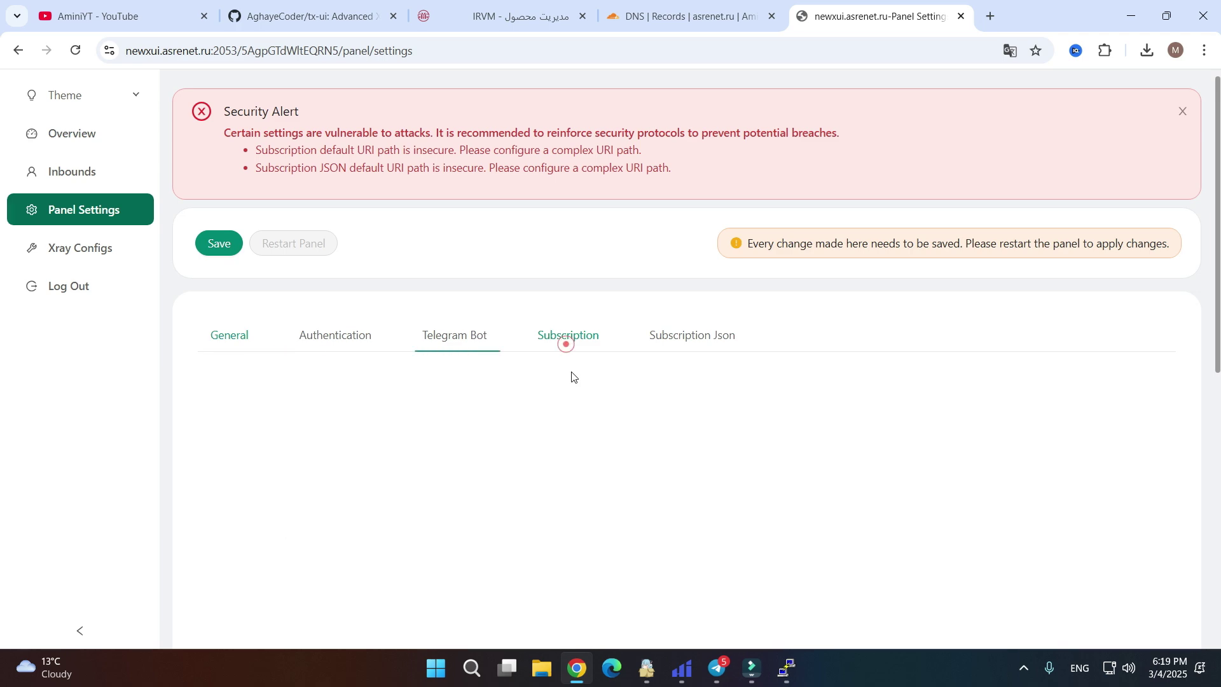
scroll(571, 376, "down", 4)
scroll(572, 376, "down", 4)
left_click(750, 468)
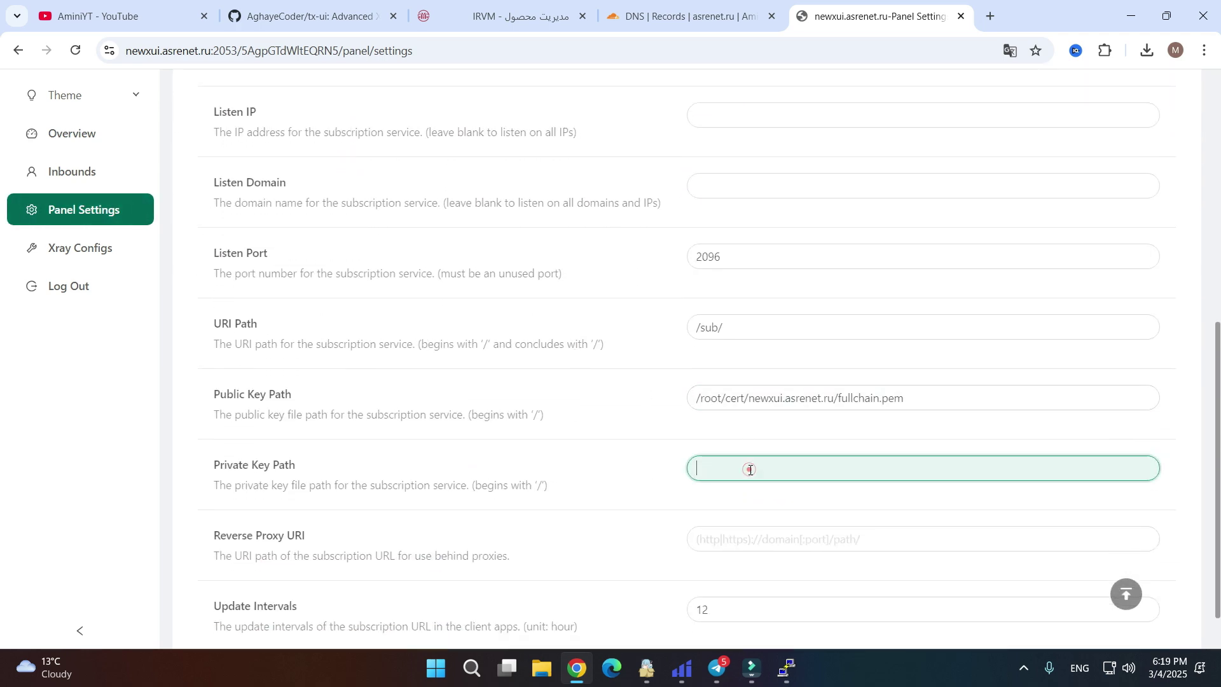
key("ctrl+v")
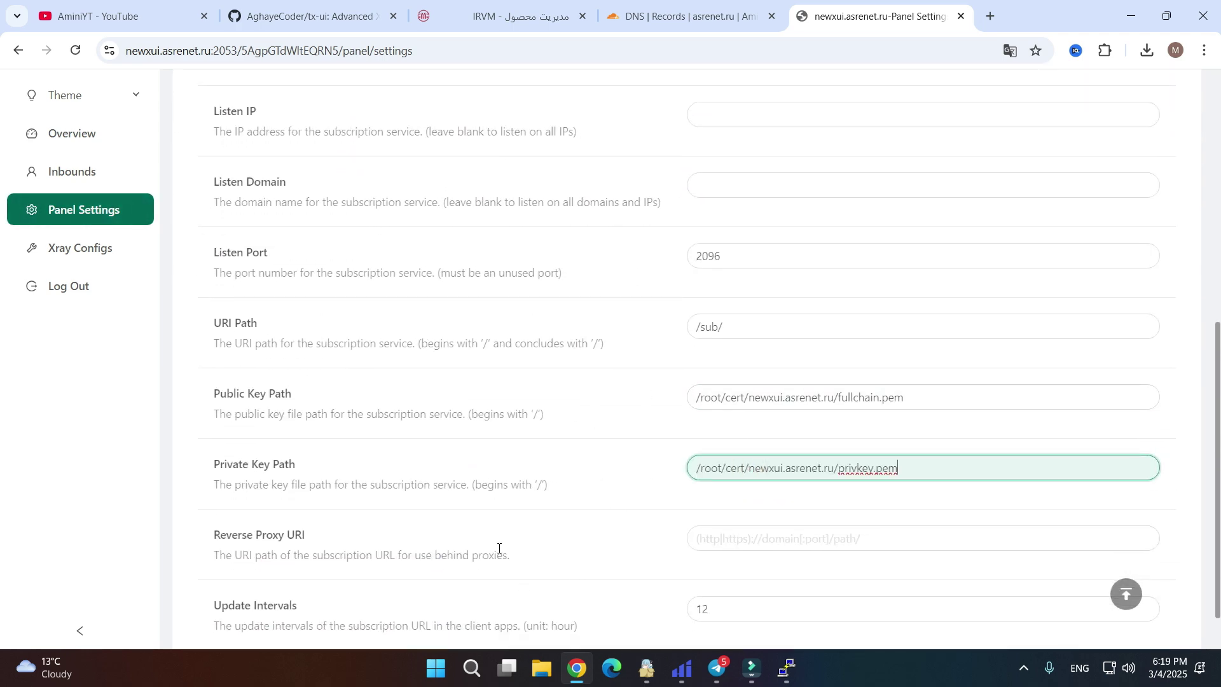
Save the subscription settings and restart the panel to apply them.
scroll(499, 545, "down", 1)
scroll(496, 541, "up", 8)
left_click(219, 244)
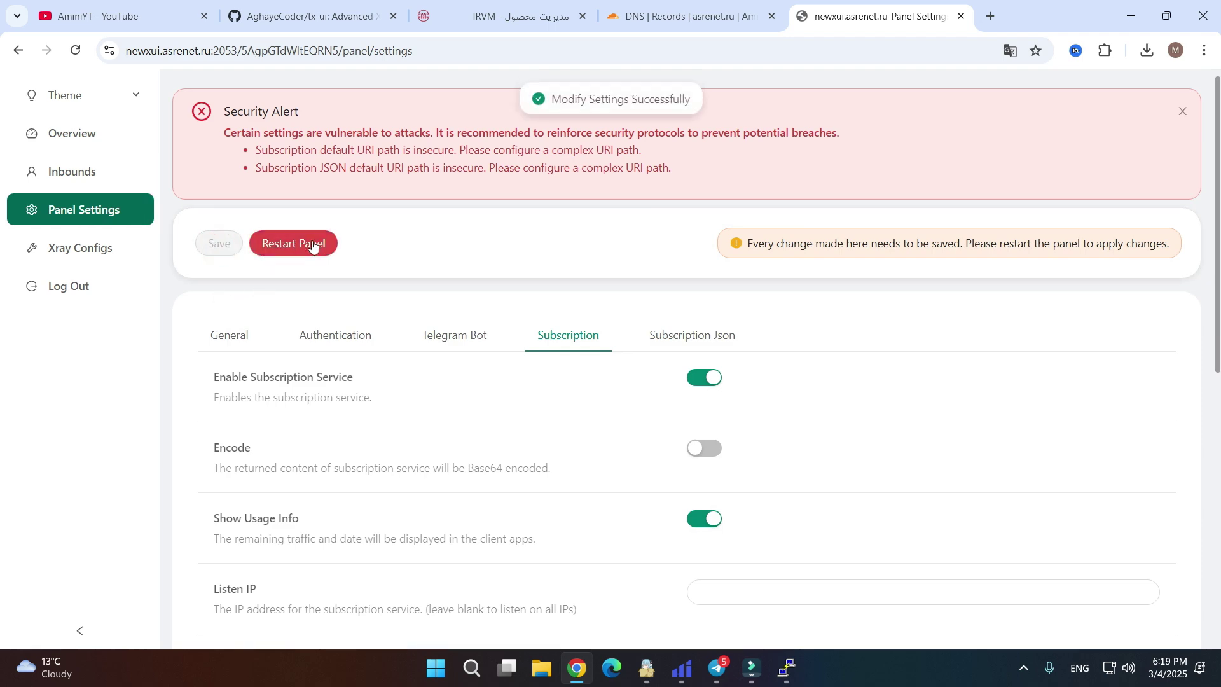
left_click(300, 252)
left_click(714, 284)
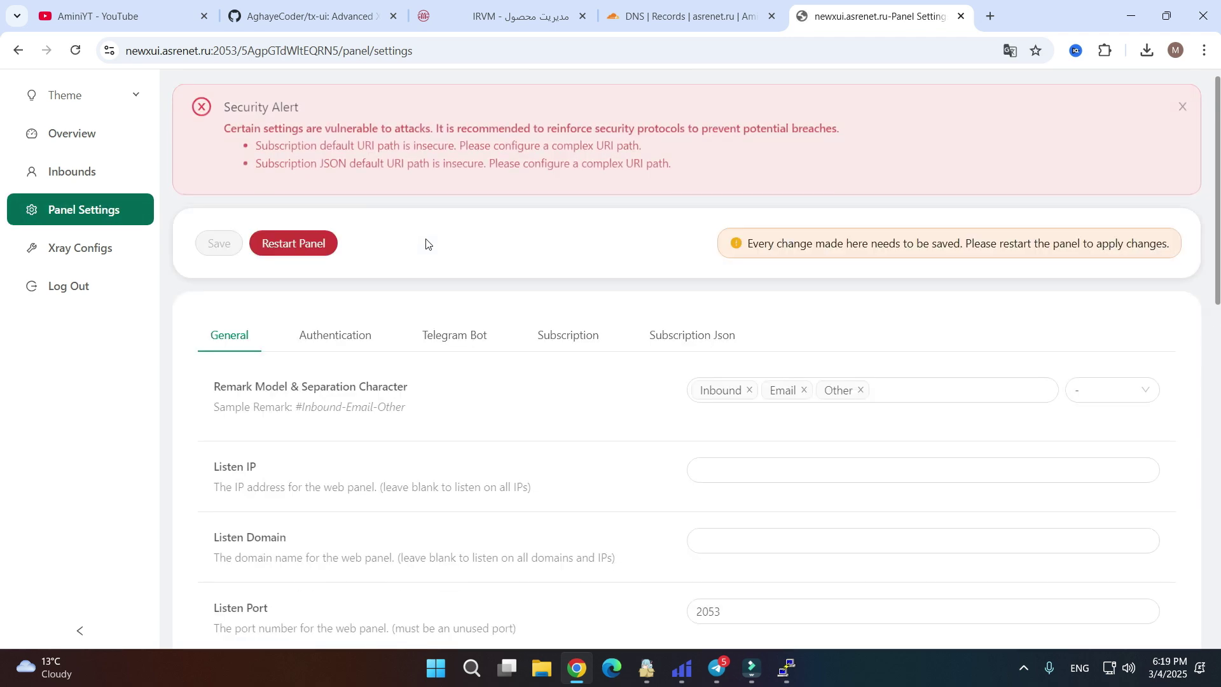
Open the QR codes of the vless inbound's client and copy its subscription link.
left_click(48, 174)
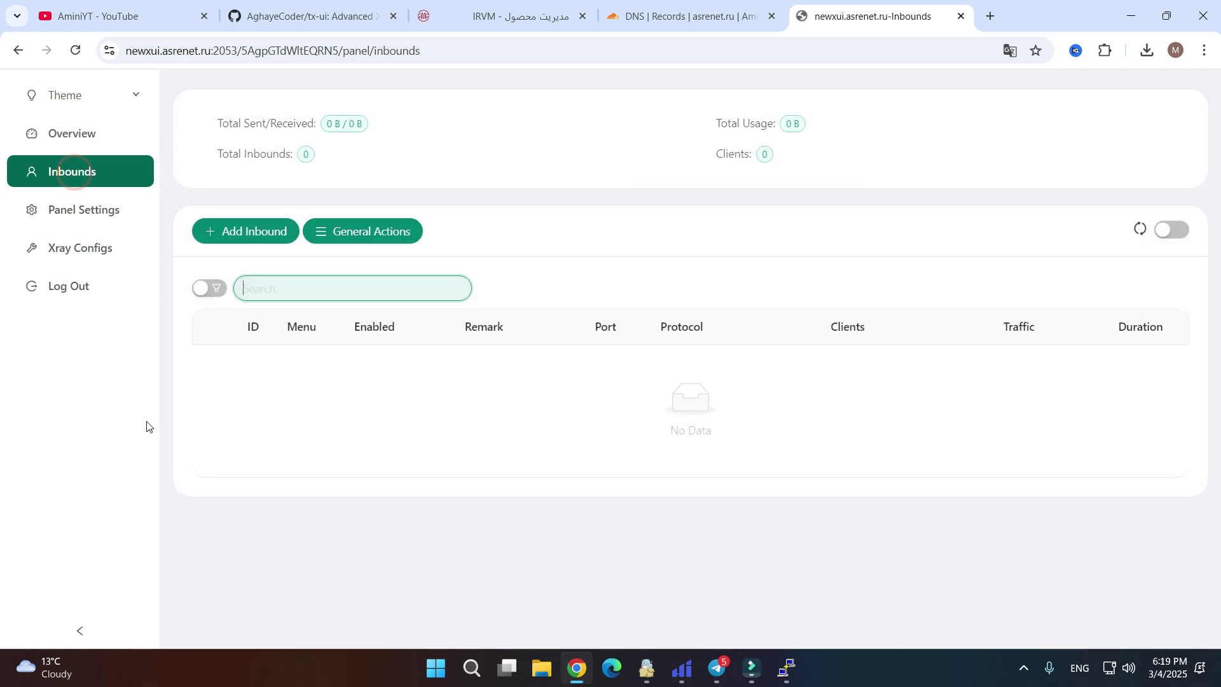
left_click(239, 366)
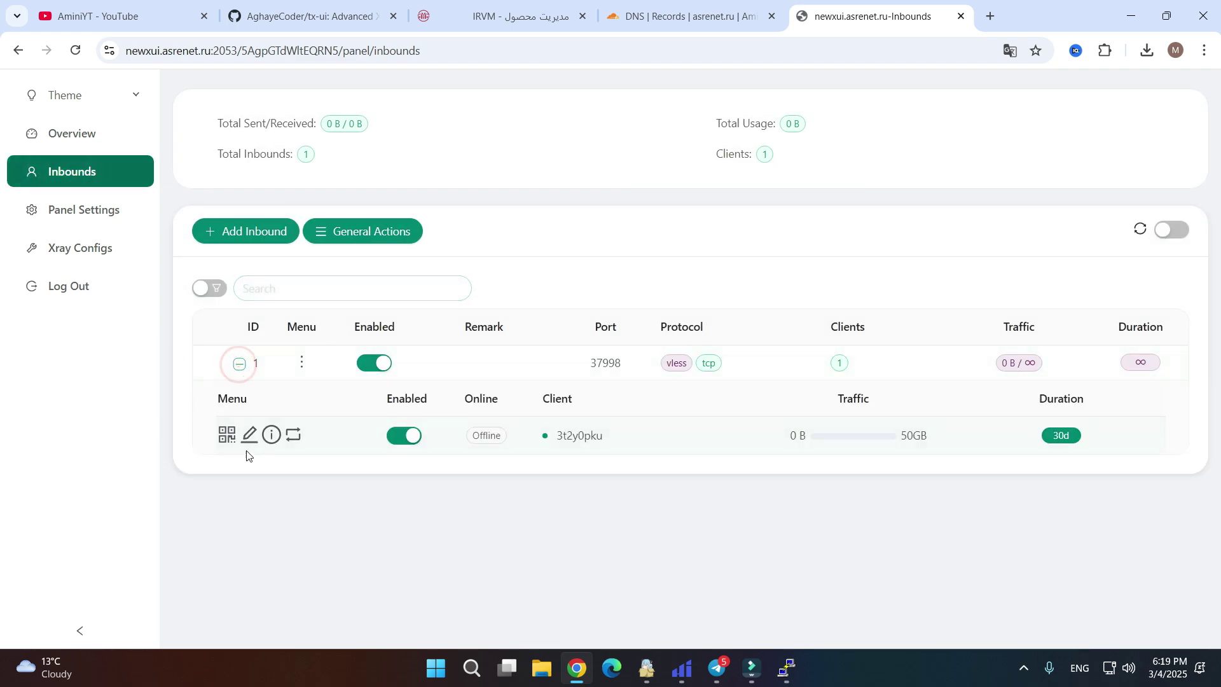
left_click(228, 434)
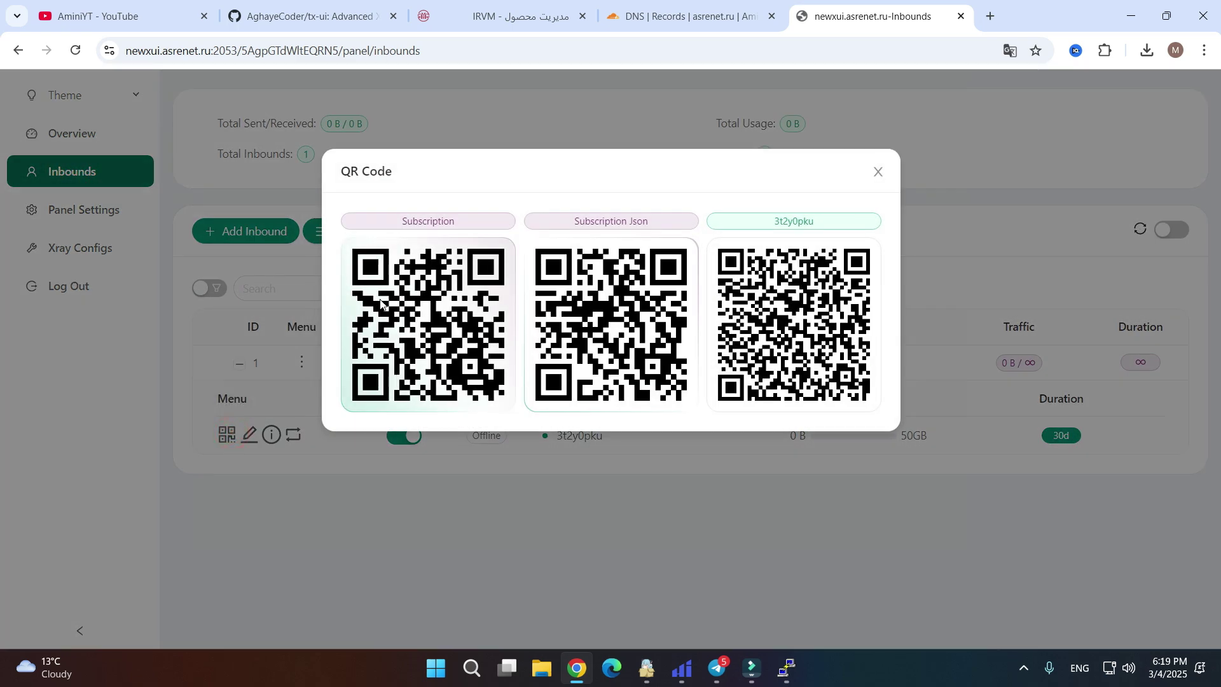
left_click(398, 224)
left_click(416, 320)
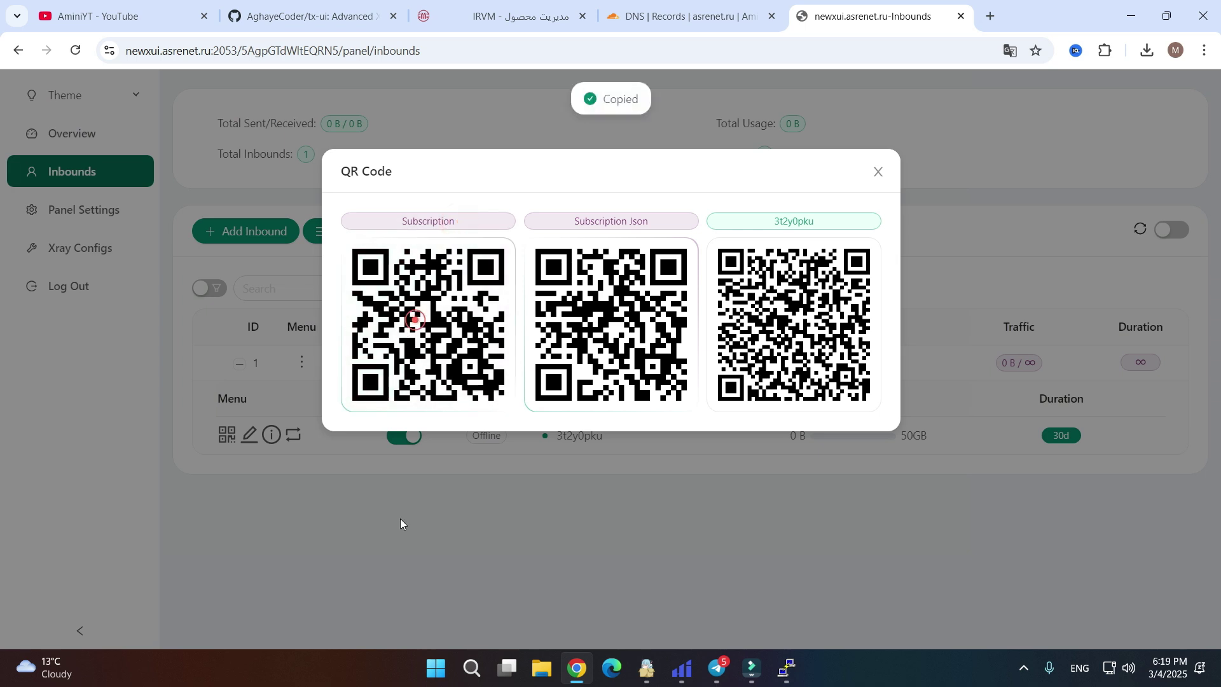
Open the copied subscription link in a new tab and examine the subscription page's heading, expiry date and client details.
left_click(990, 18)
key("ctrl+v")
key("Return")
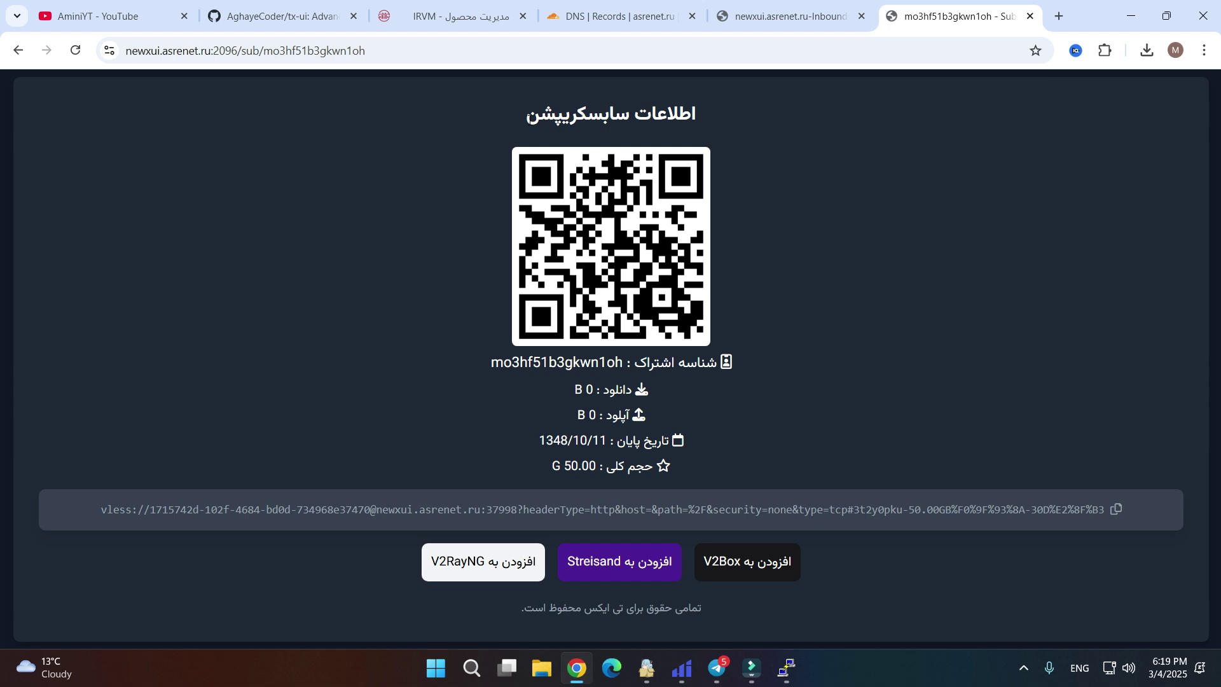
left_click_drag(530, 120, 698, 117)
left_click(739, 129)
left_click_drag(526, 443, 602, 441)
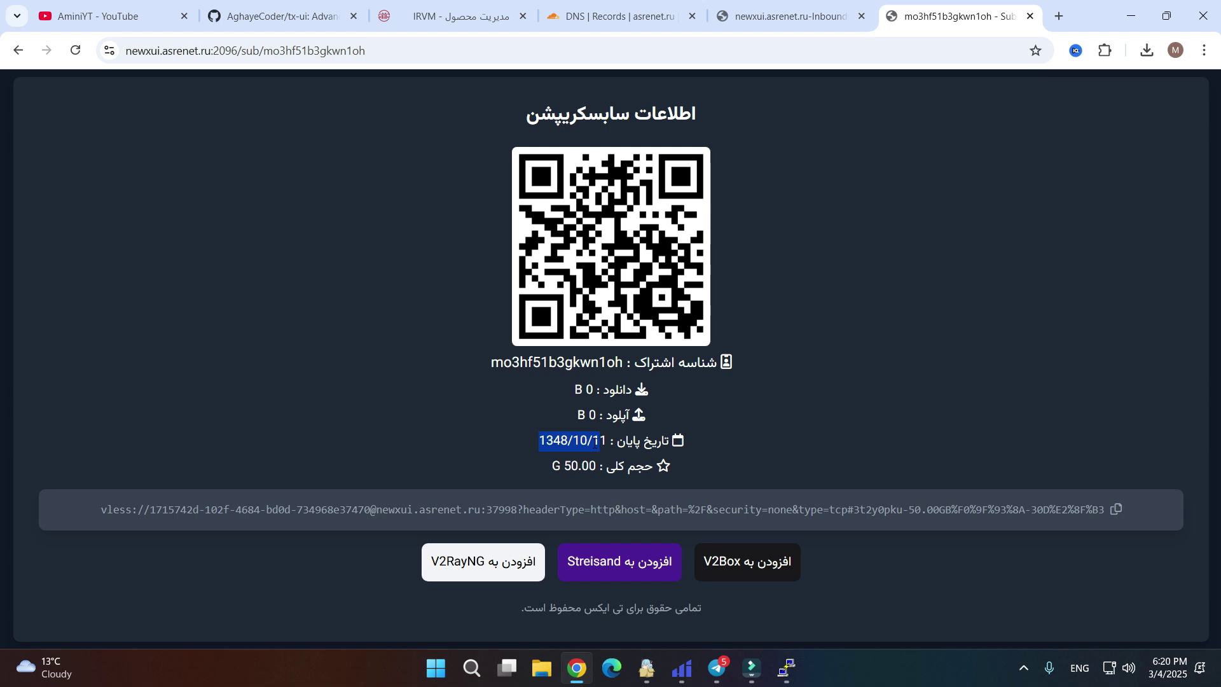
left_click(597, 443)
left_click_drag(537, 440, 600, 439)
left_click(601, 433)
left_click(600, 433)
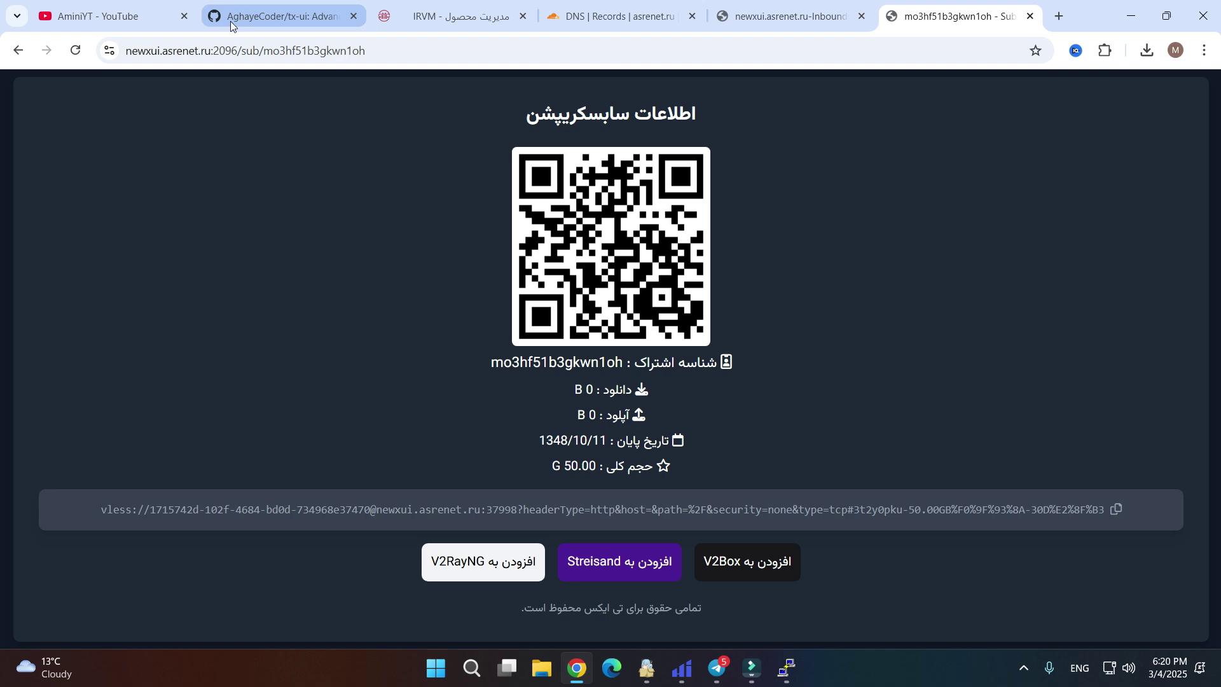
Close the client's QR codes in the panel and enable the 6TO4 tunnel in the Xray configuration.
left_click(761, 22)
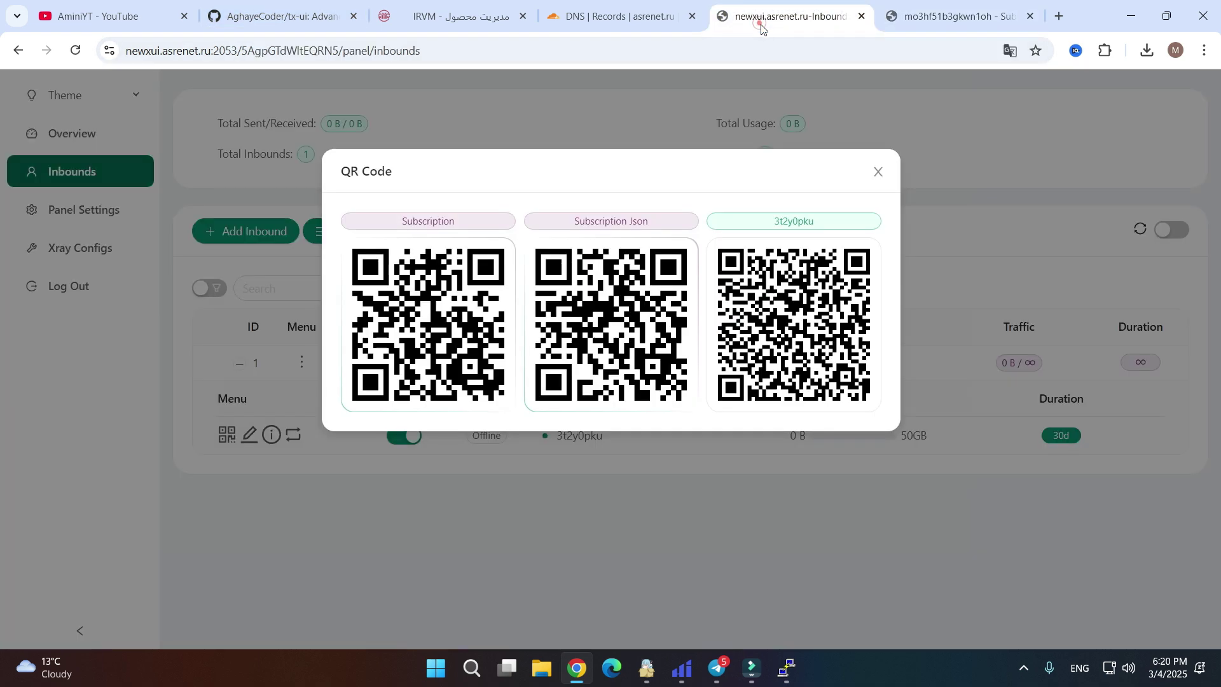
left_click(874, 172)
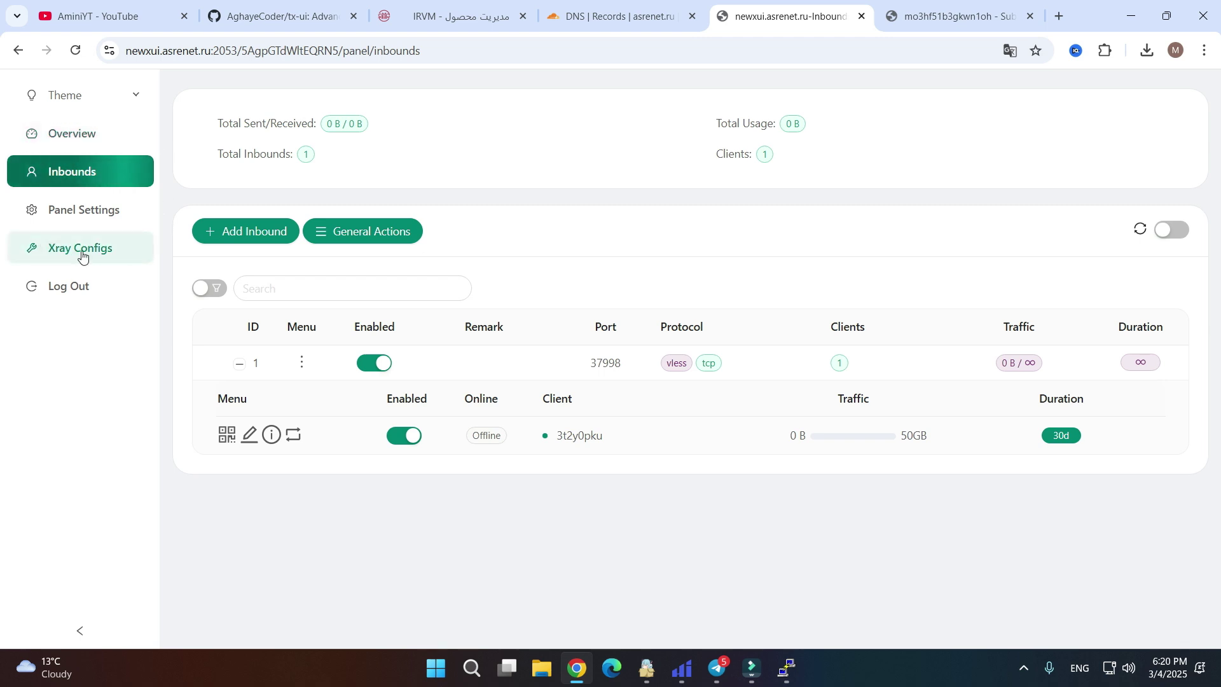
left_click(62, 253)
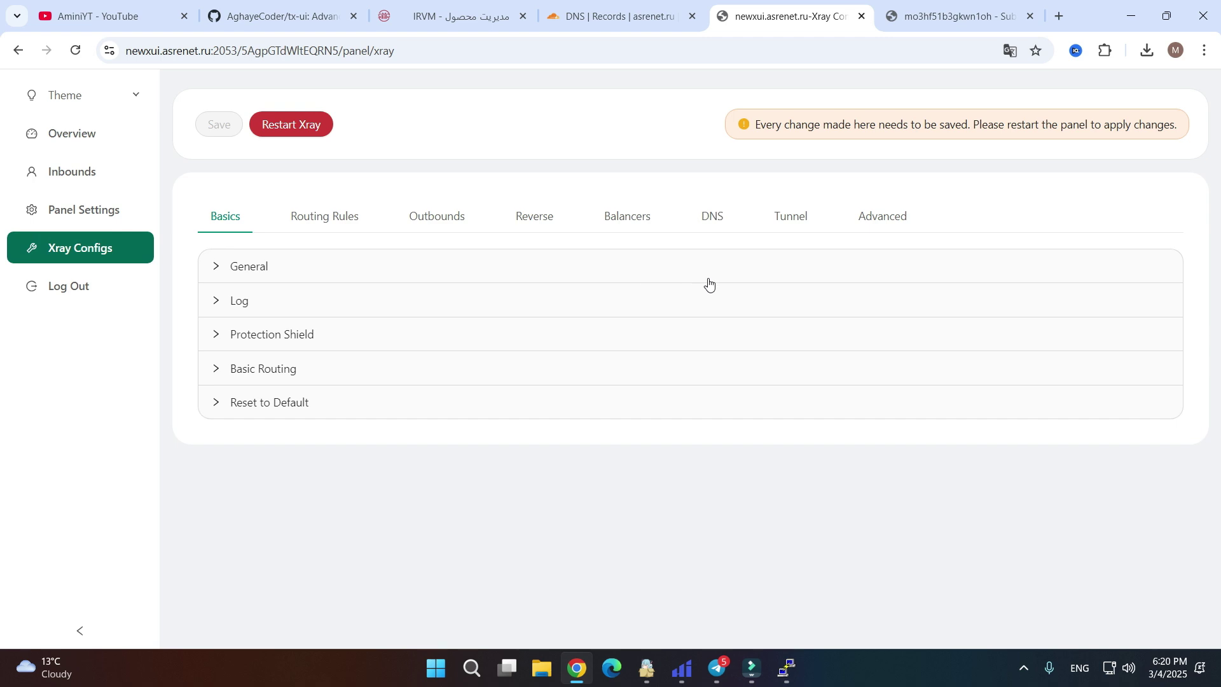
left_click(791, 221)
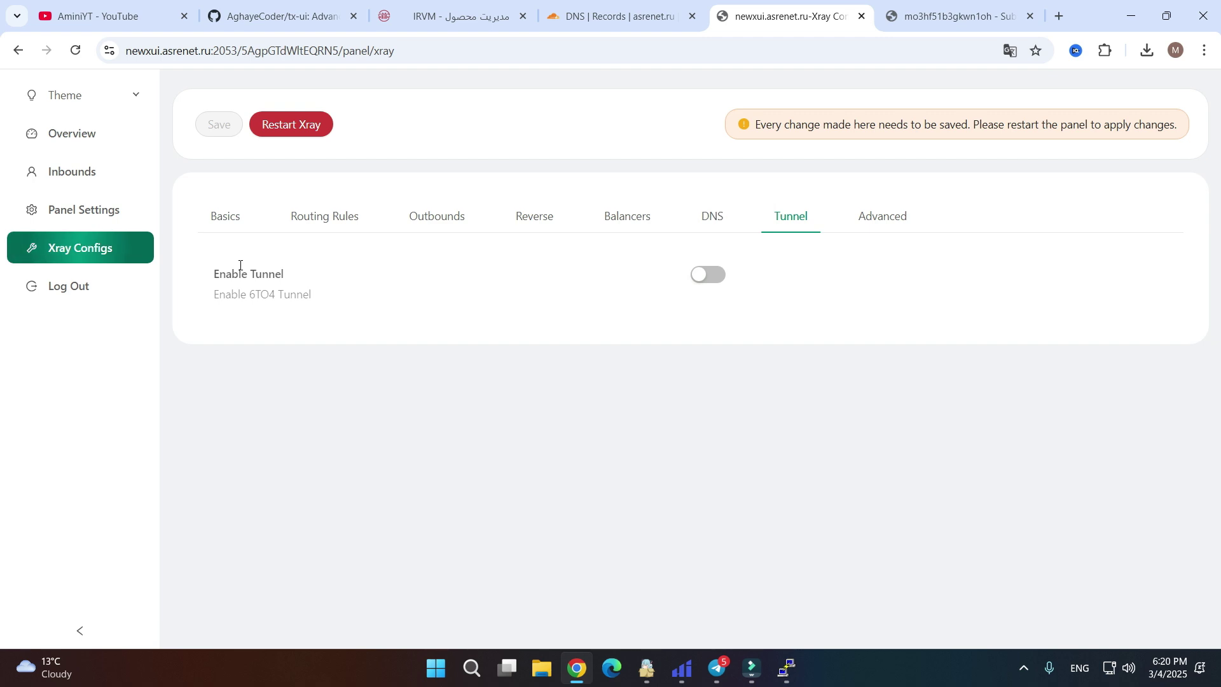
left_click(714, 275)
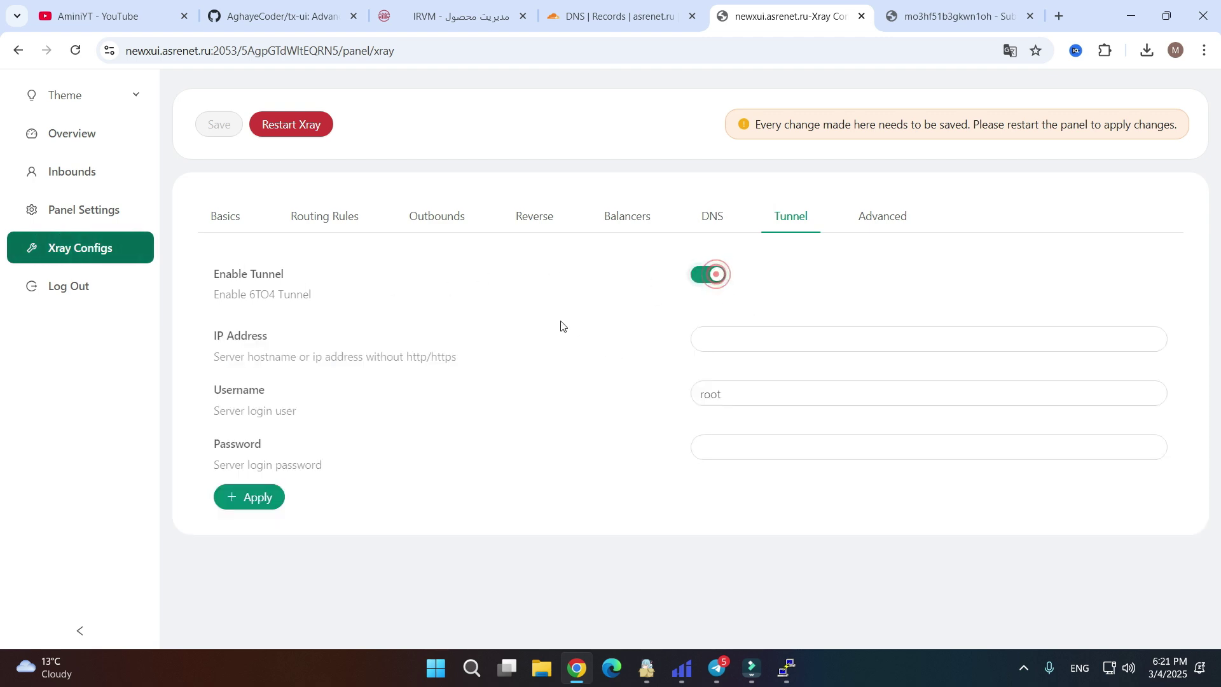
triple_click(213, 344)
left_click(280, 348)
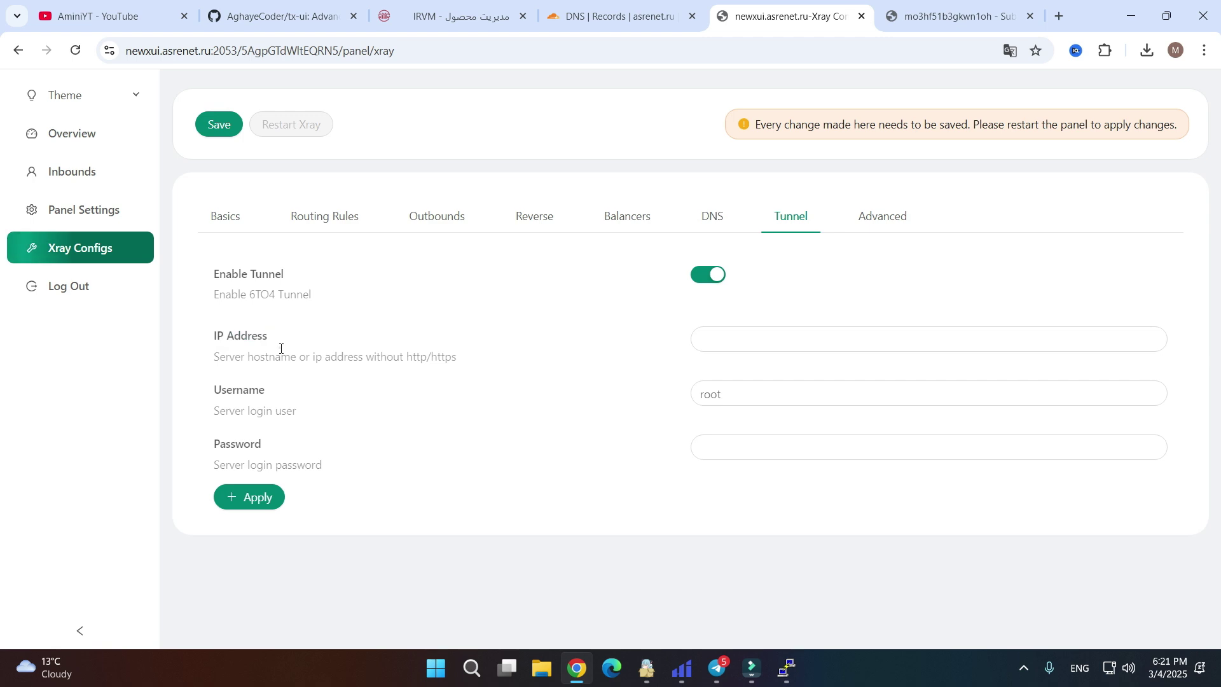
left_click(720, 337)
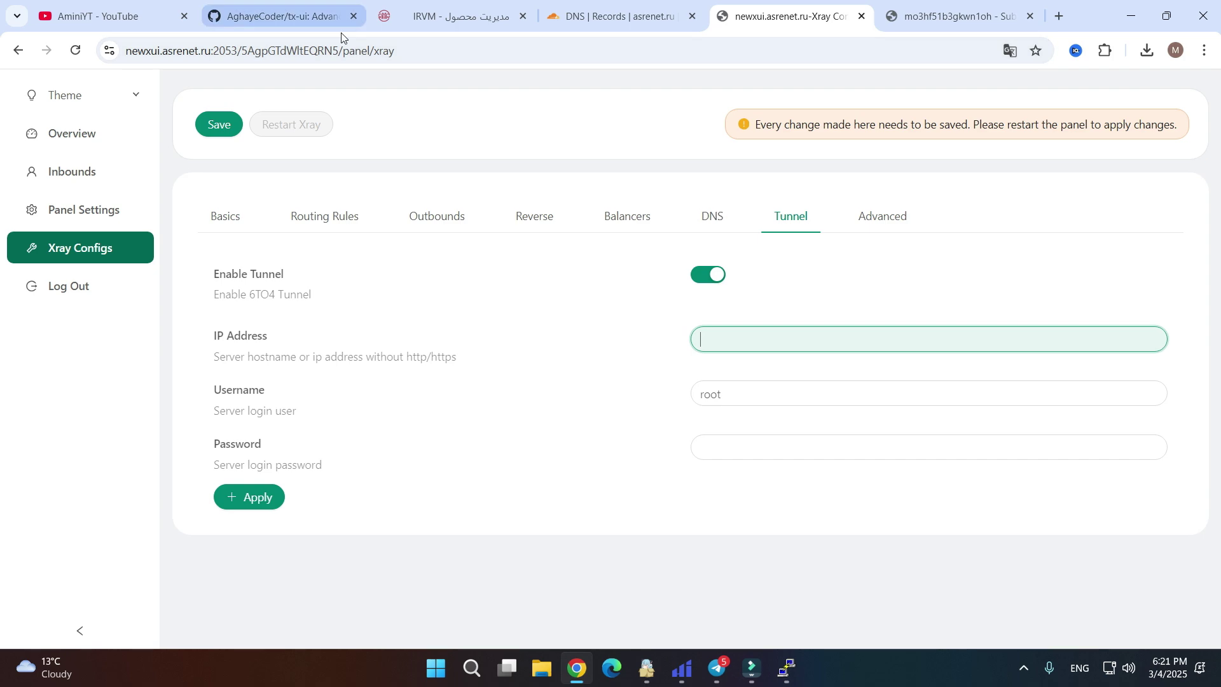
left_click(436, 26)
scroll(170, 306, "up", 5)
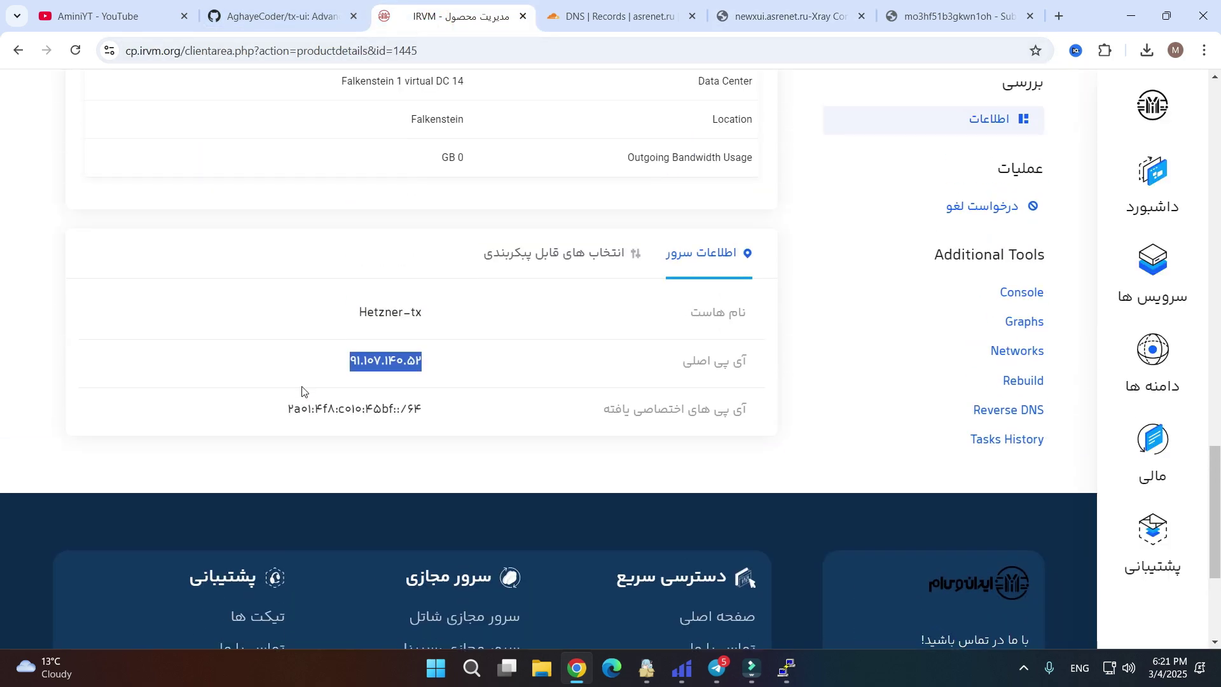
left_click(13, 50)
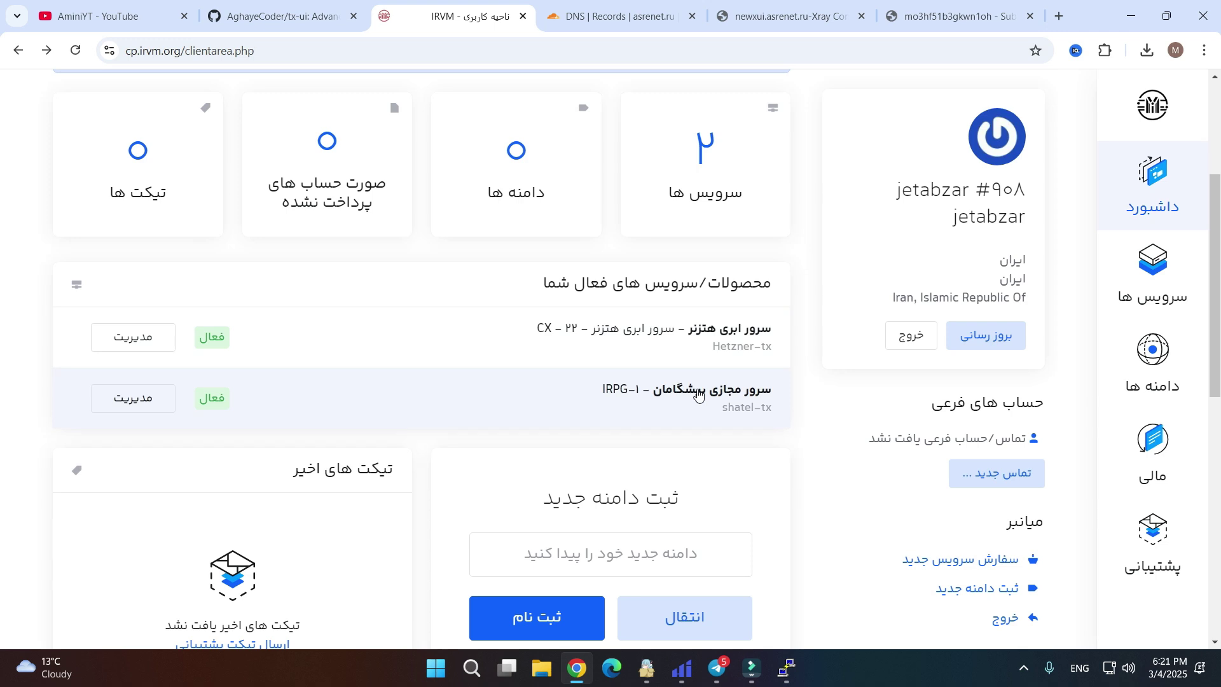
left_click(680, 394)
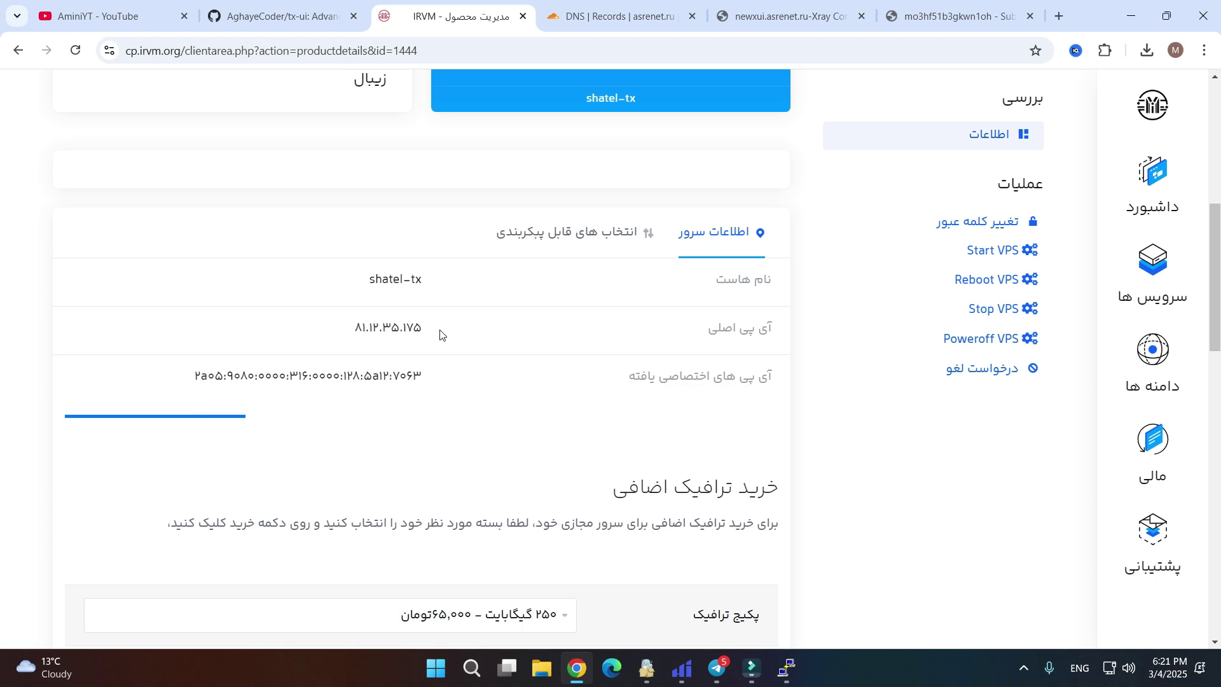
double_click(395, 329)
right_click(389, 329)
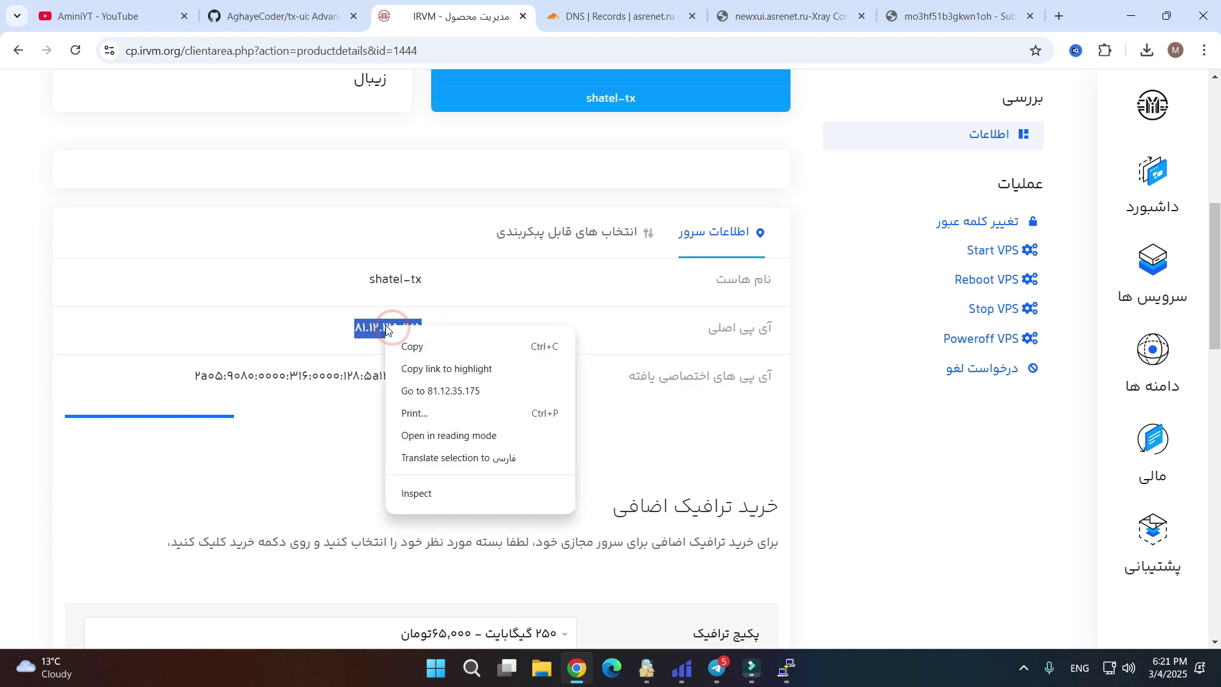
left_click(417, 346)
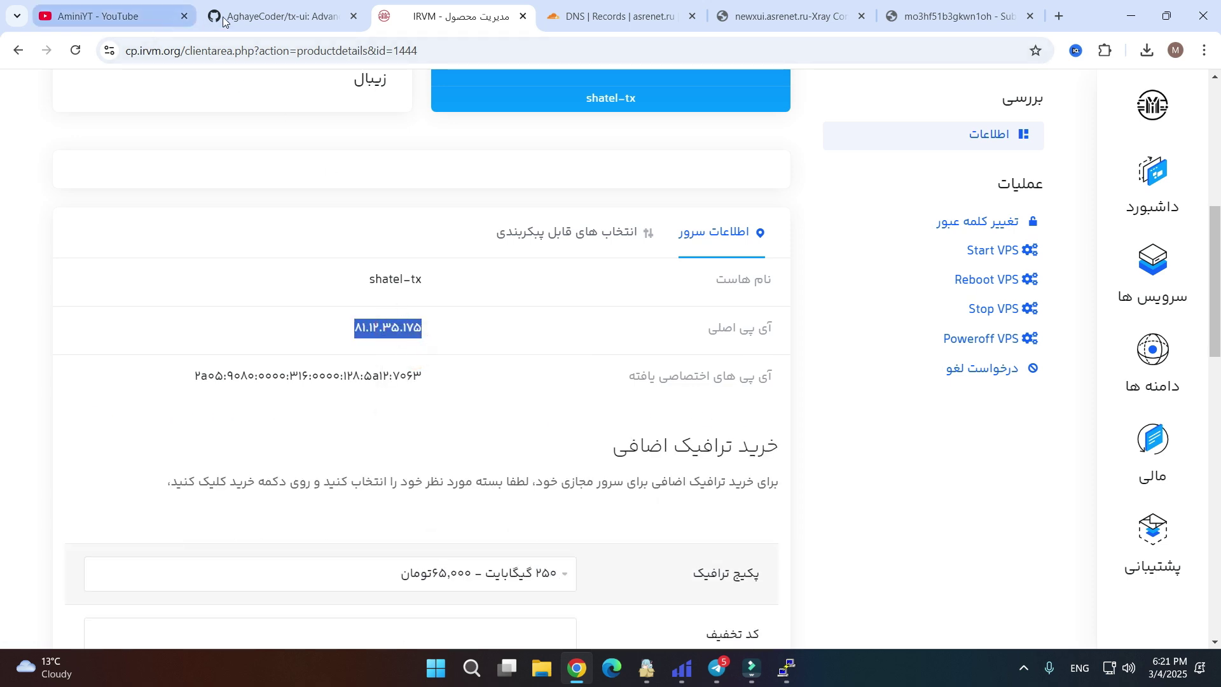
left_click(757, 19)
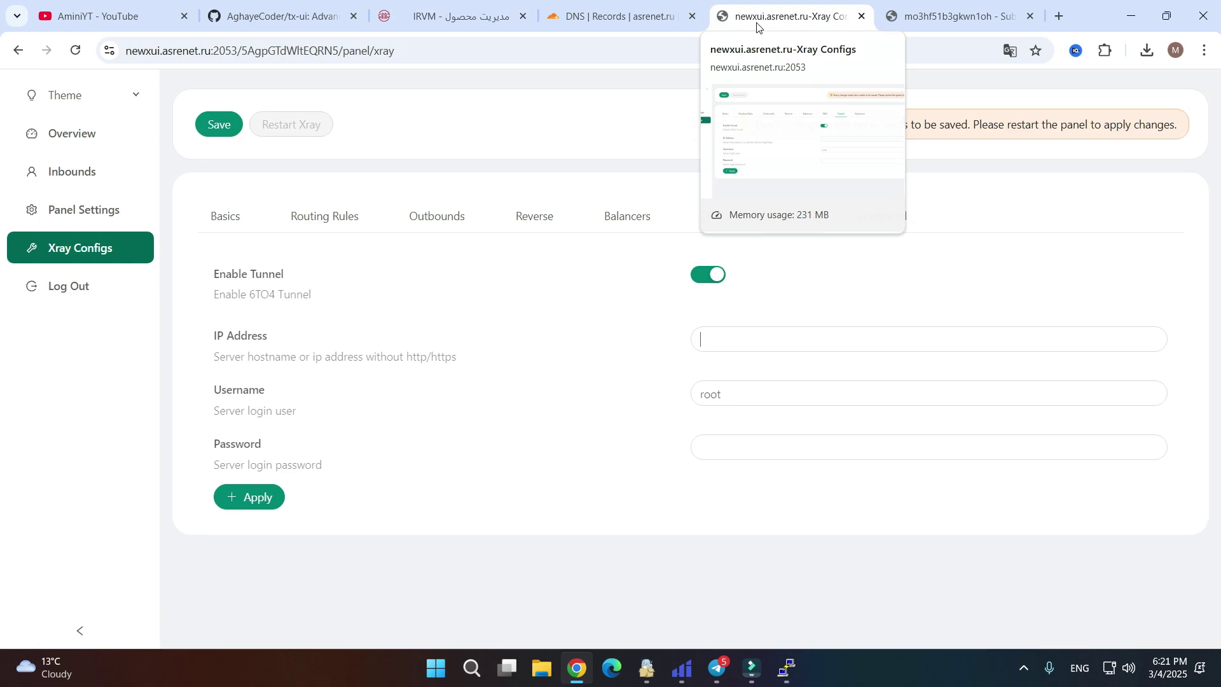
right_click(709, 344)
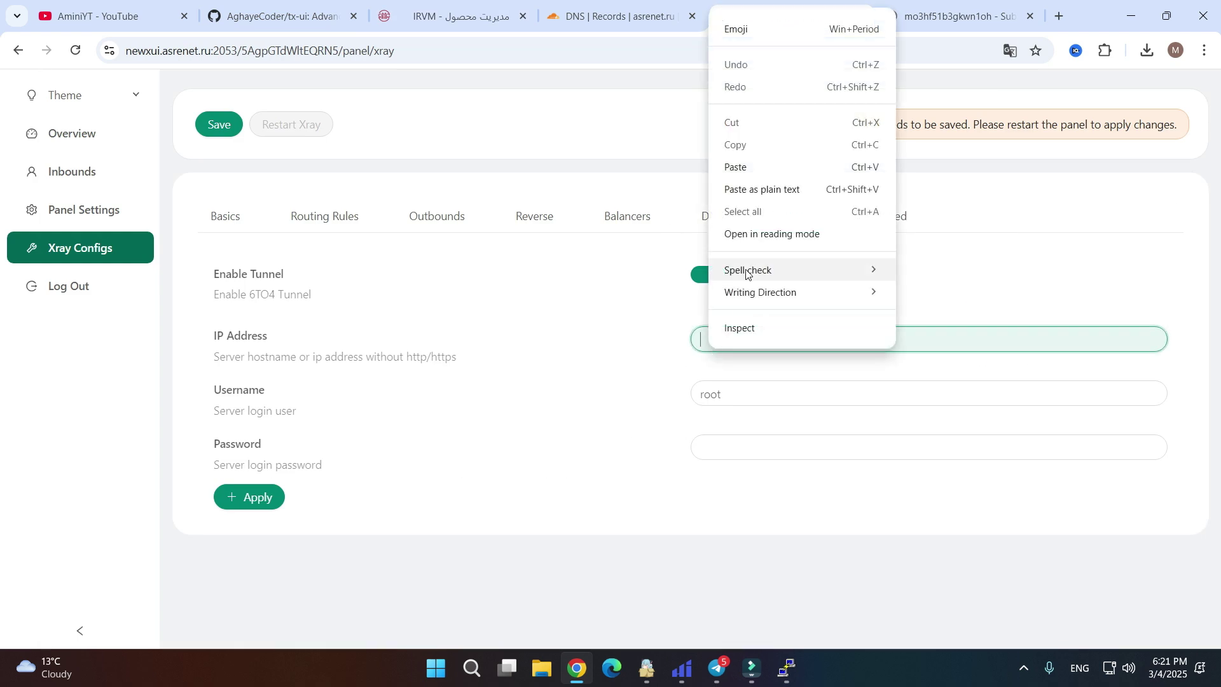
left_click(758, 169)
left_click_drag(745, 395, 687, 397)
Copy the shatel-tx server's login password from the IRVM client area into the tunnel's Password field.
left_click(716, 449)
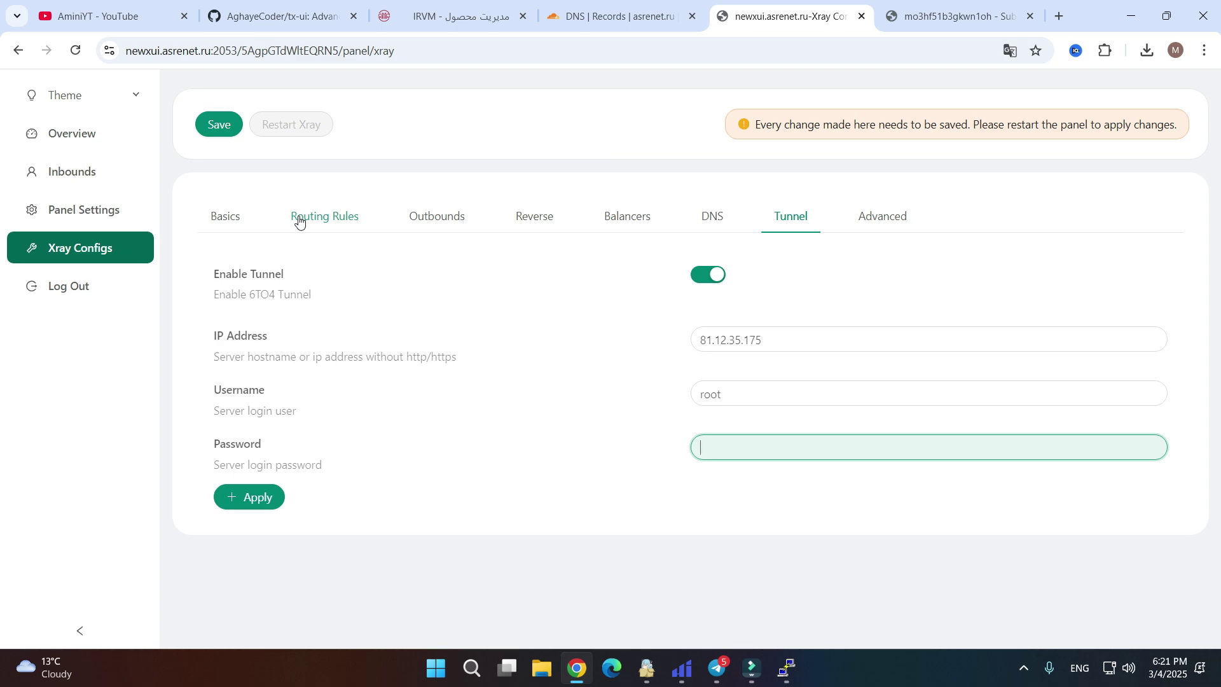
left_click(436, 19)
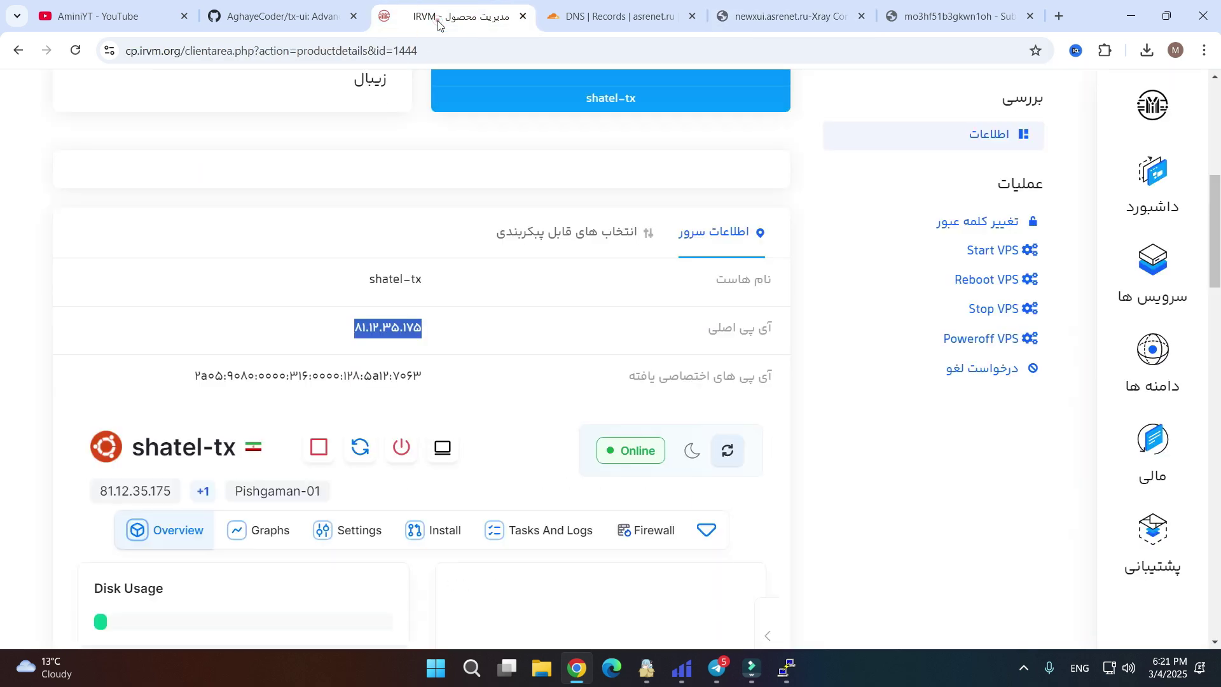
scroll(448, 364, "down", 10)
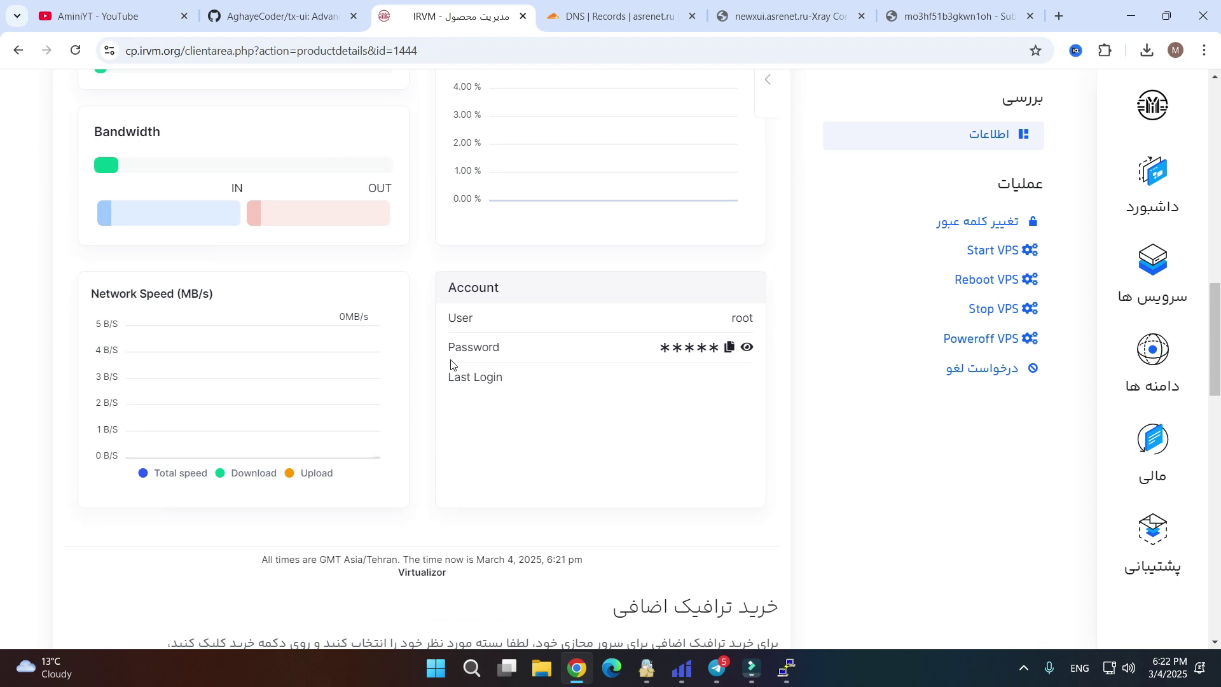
left_click(729, 348)
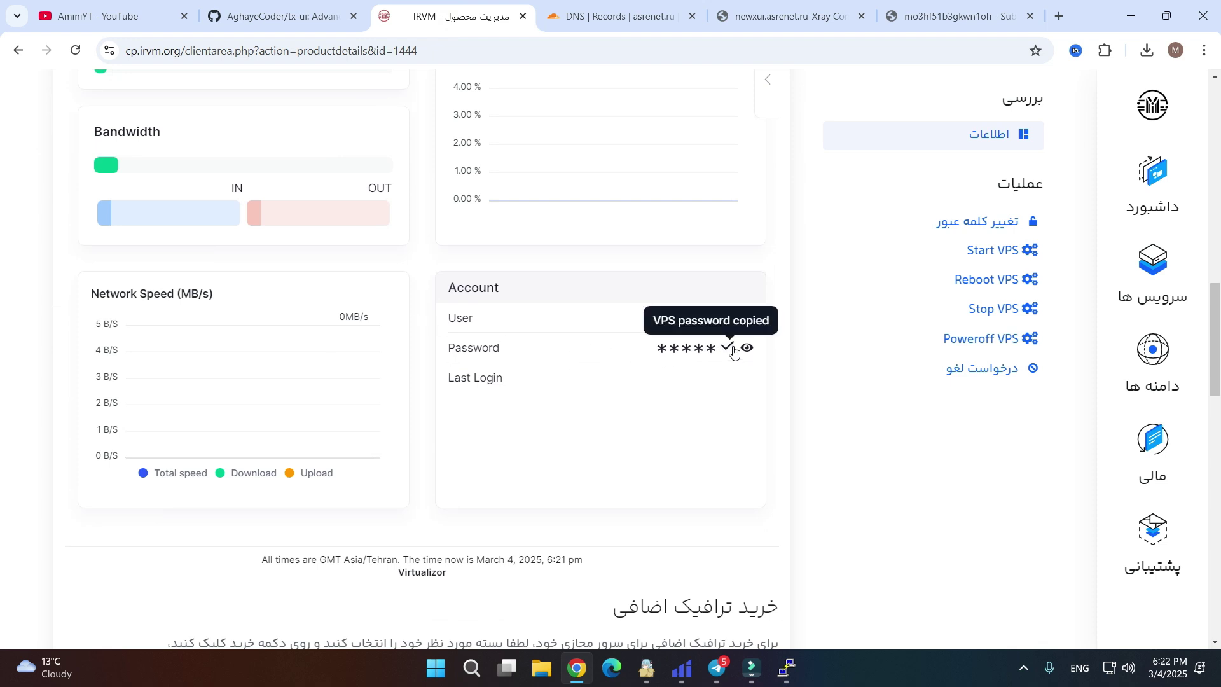
left_click(765, 19)
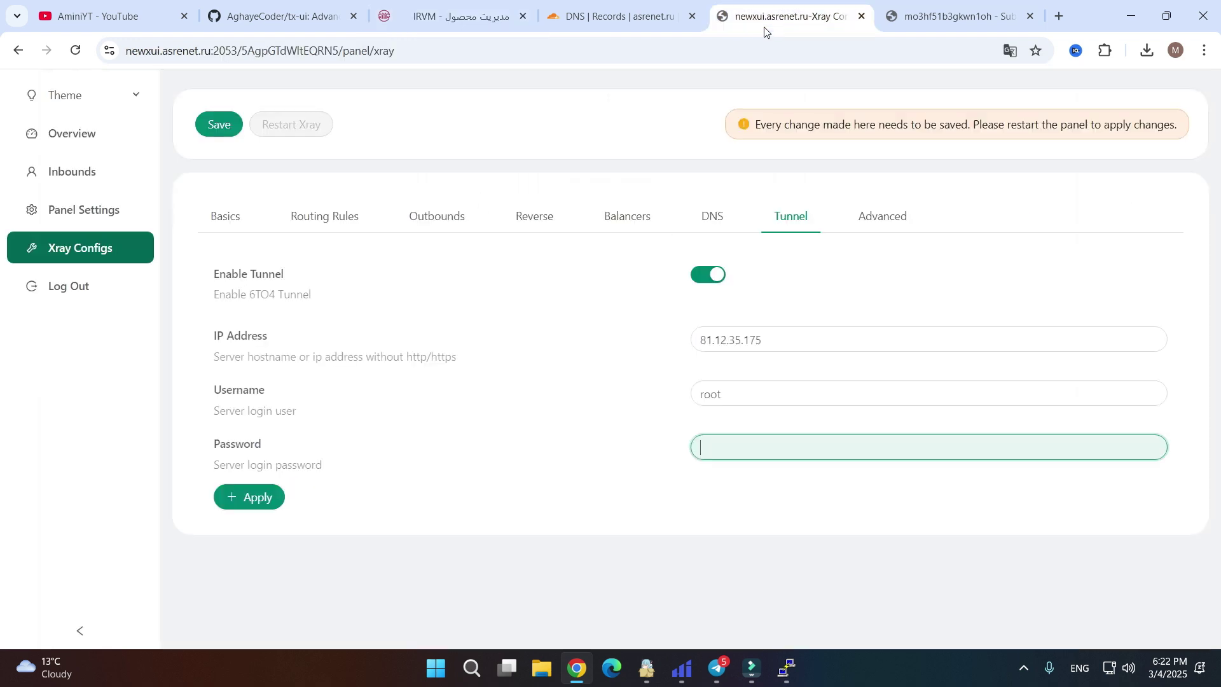
right_click(787, 441)
left_click(799, 274)
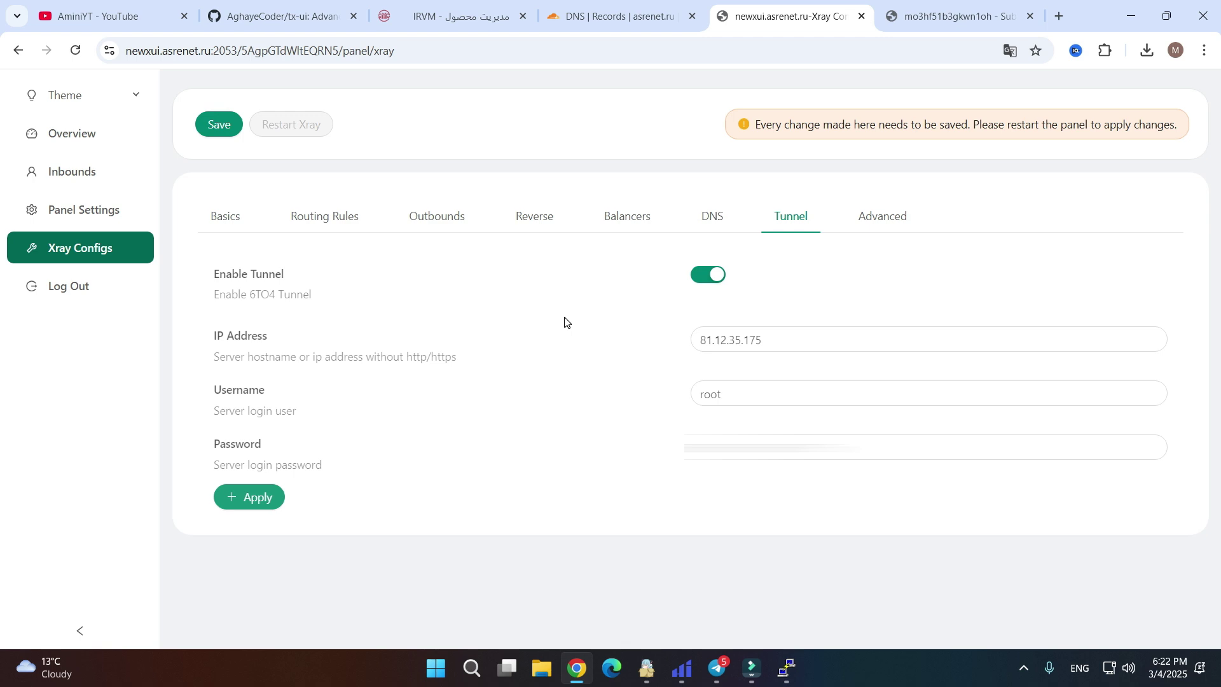
Save the tunnel configuration and restart Xray.
left_click(222, 130)
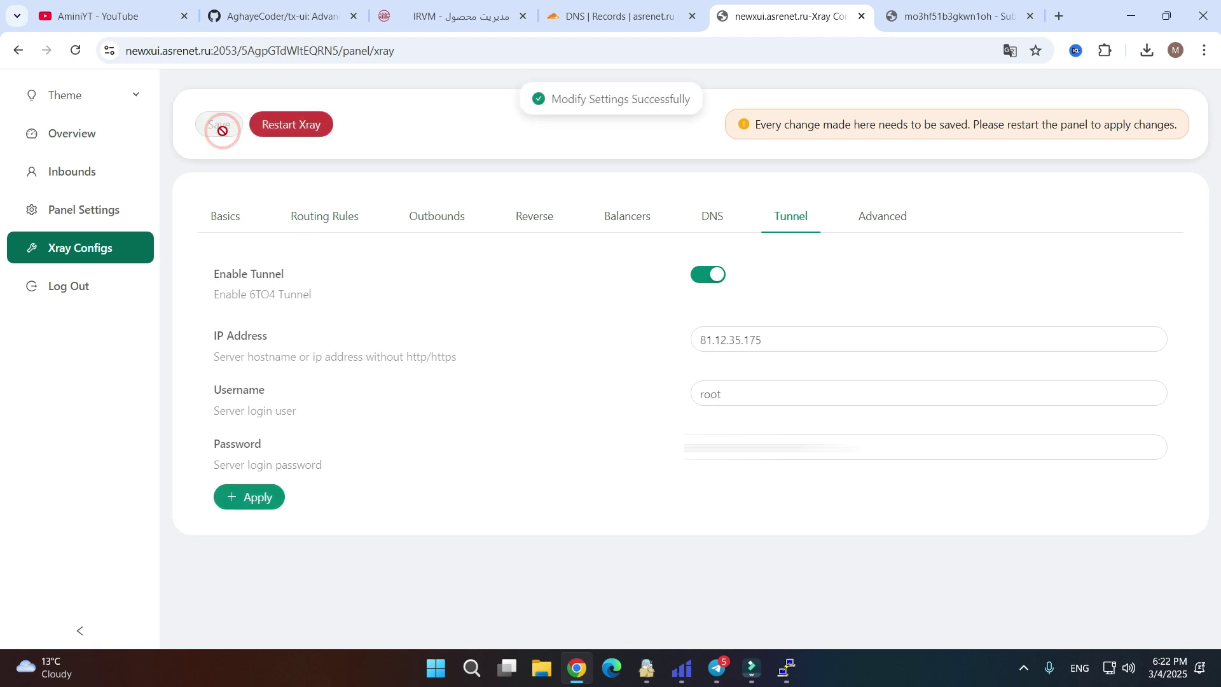
left_click(274, 136)
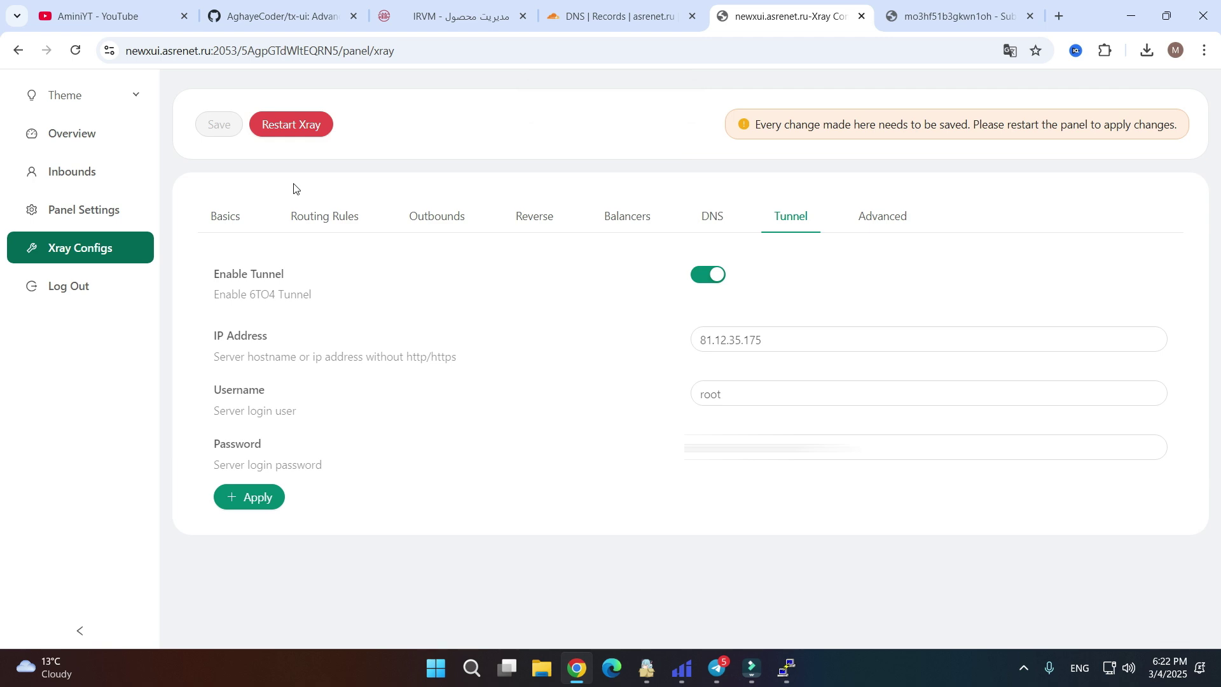
Copy the IP address 81.12.35.175 from the tunnel settings.
left_click(780, 339)
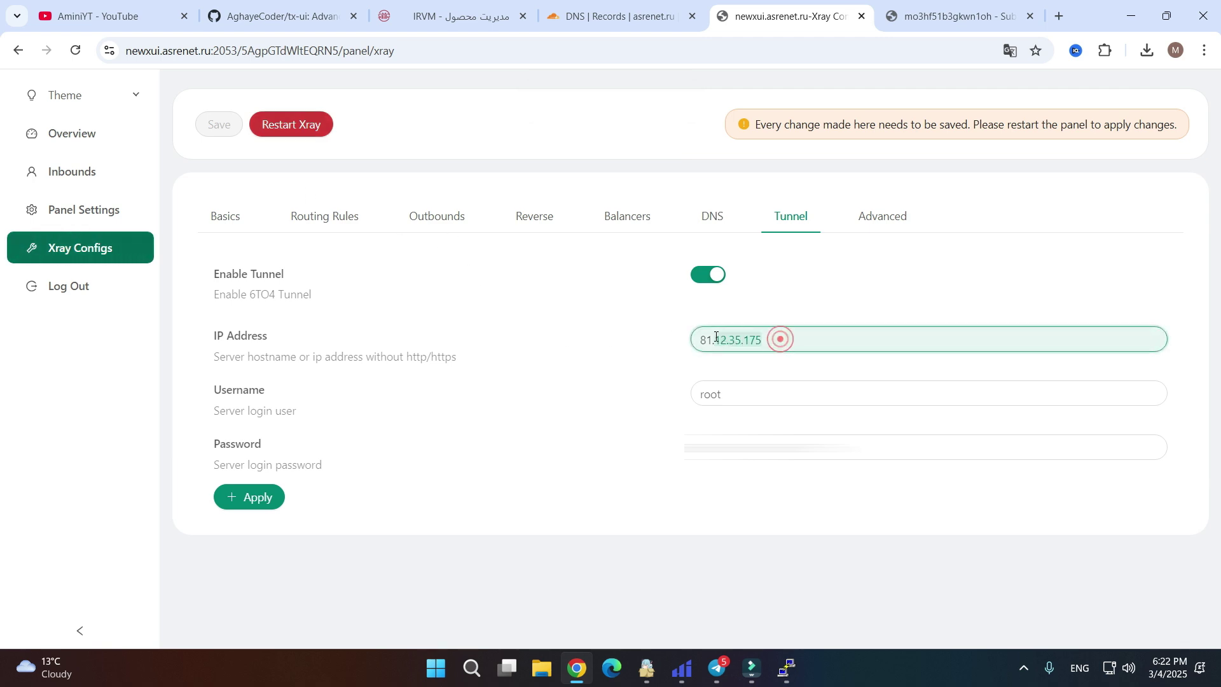
left_click_drag(716, 337, 697, 320)
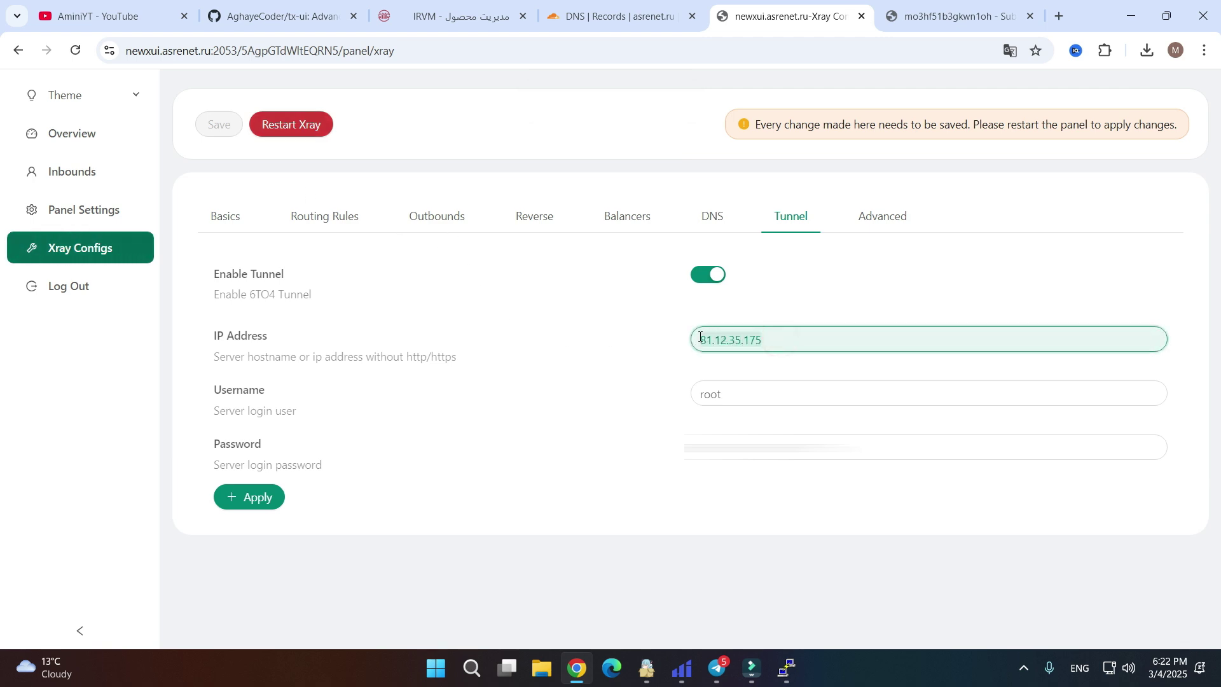
right_click(736, 344)
left_click(764, 343)
Change the newxui A record's IPv4 address to 81.12.35.175 in Cloudflare and save the record.
left_click(602, 19)
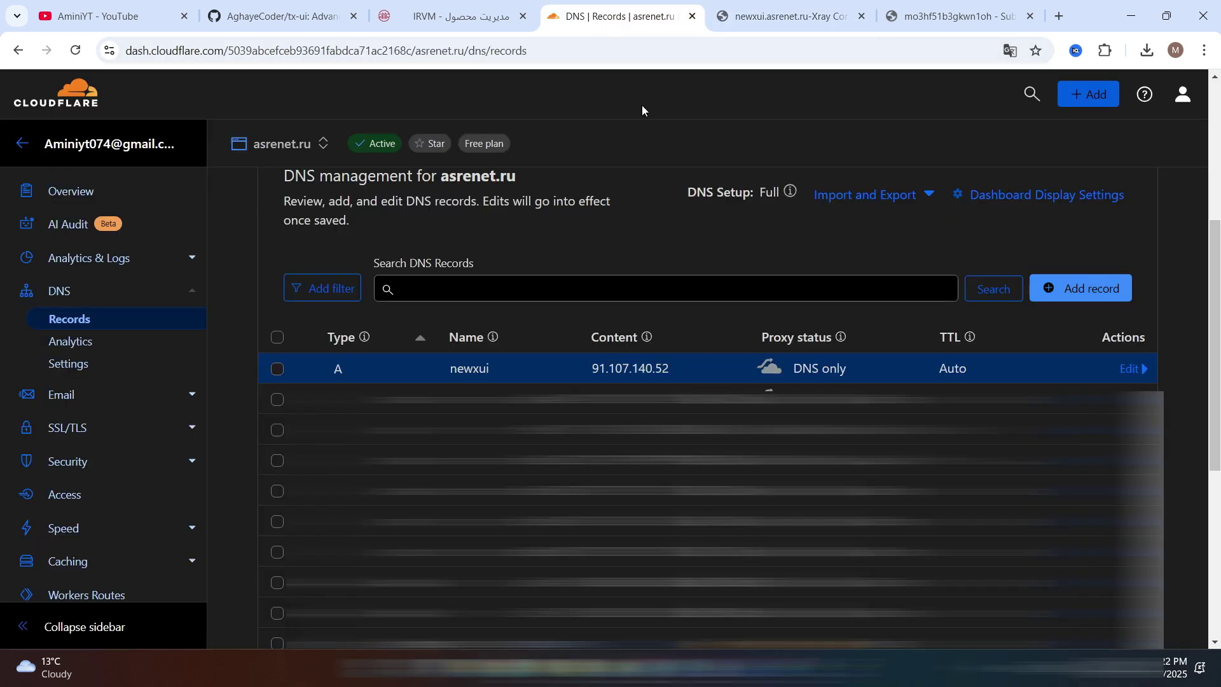
left_click_drag(576, 369, 683, 380)
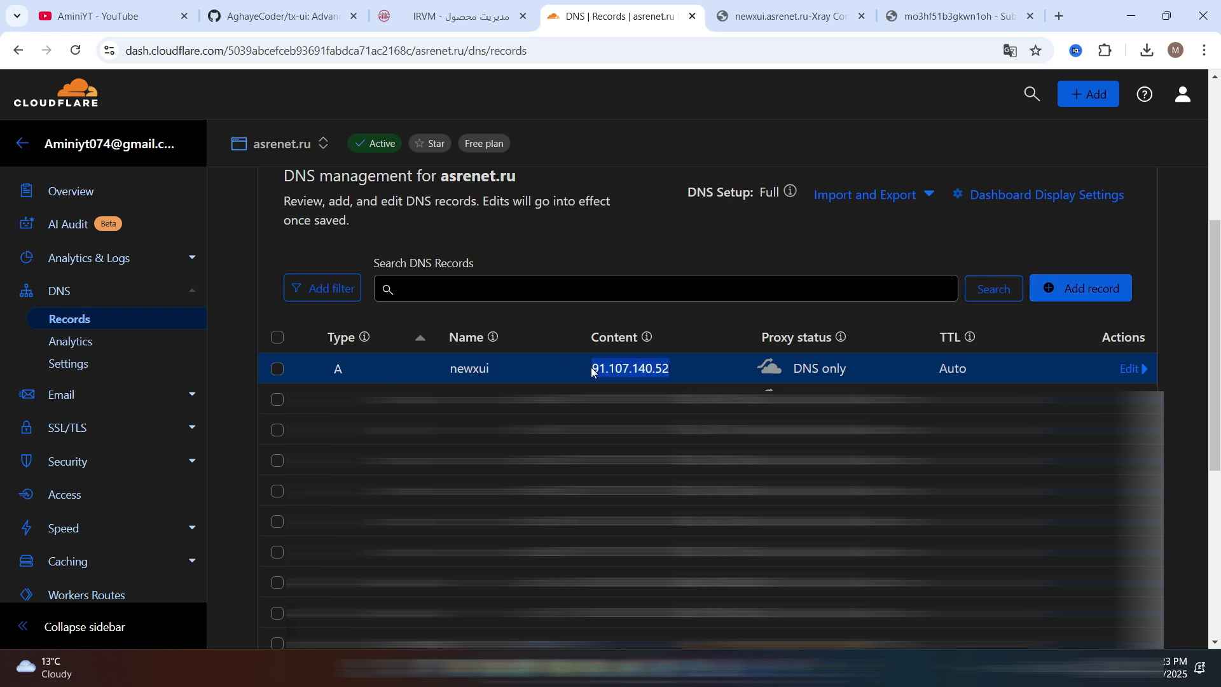
left_click(1127, 371)
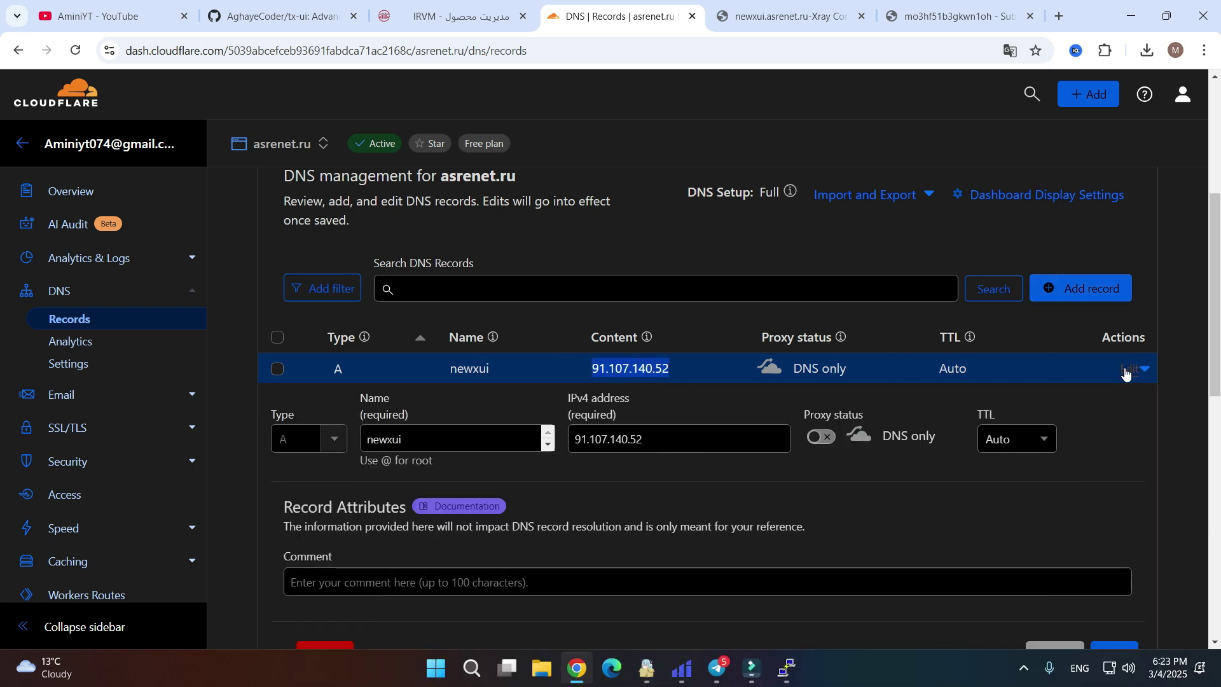
double_click(673, 438)
key("BackSpace")
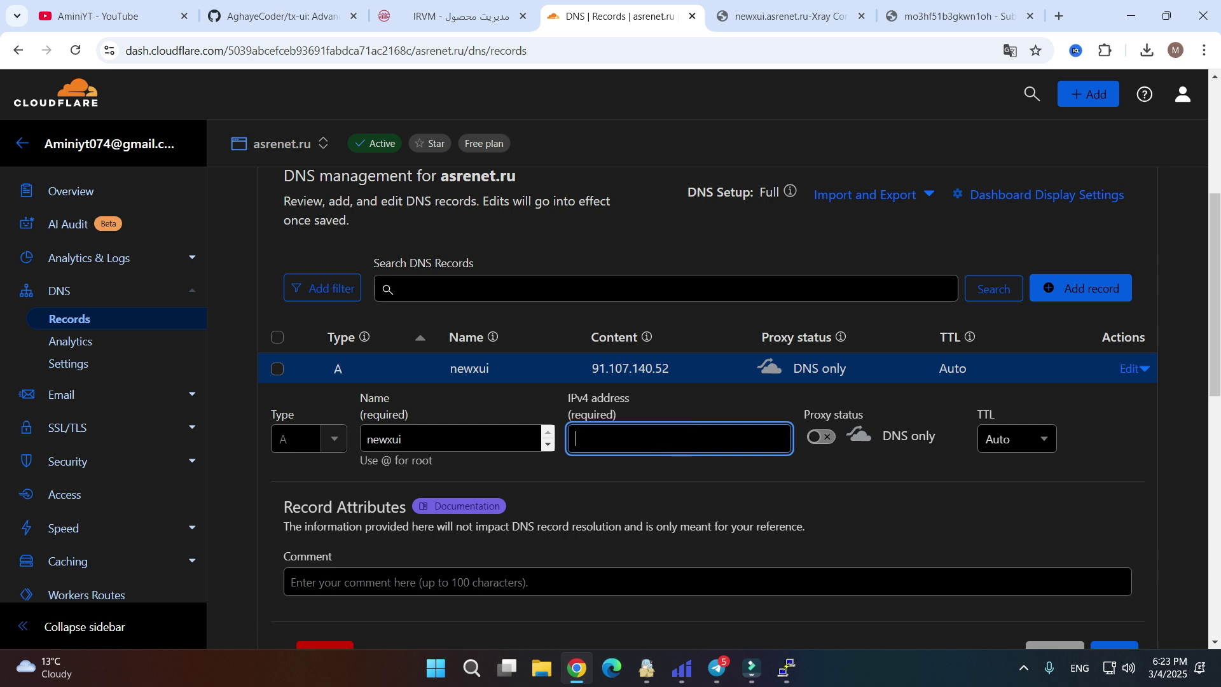
key("ctrl+v")
scroll(699, 463, "down", 1)
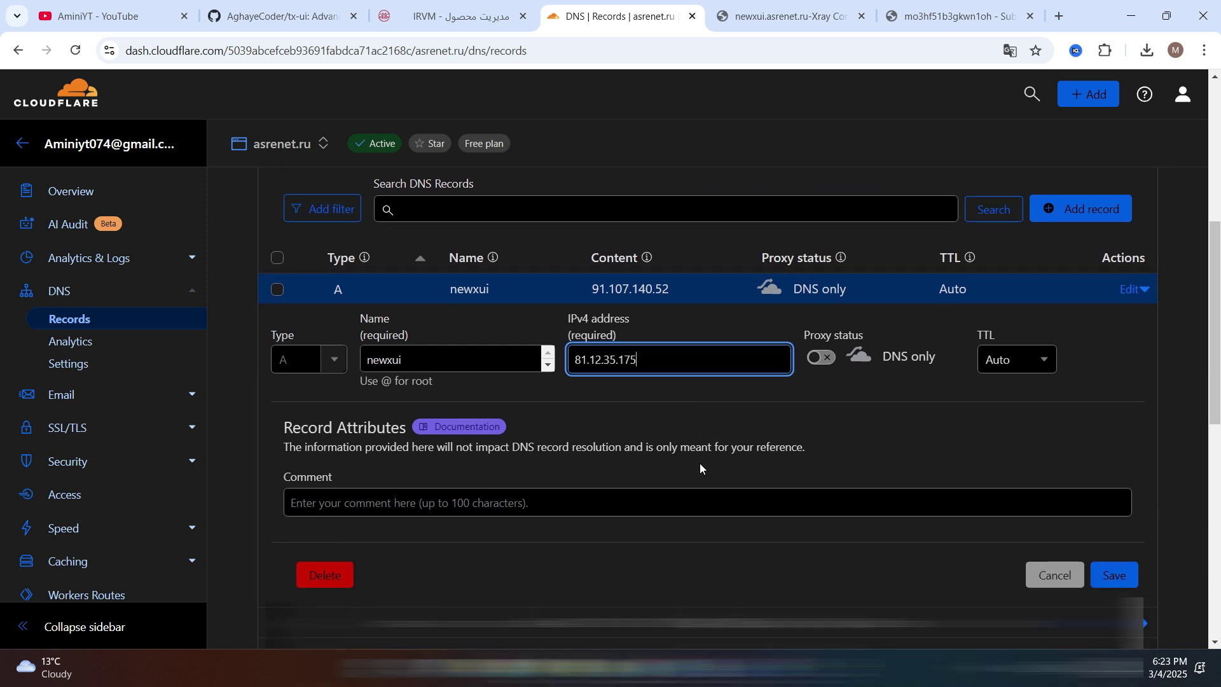
left_click(1113, 575)
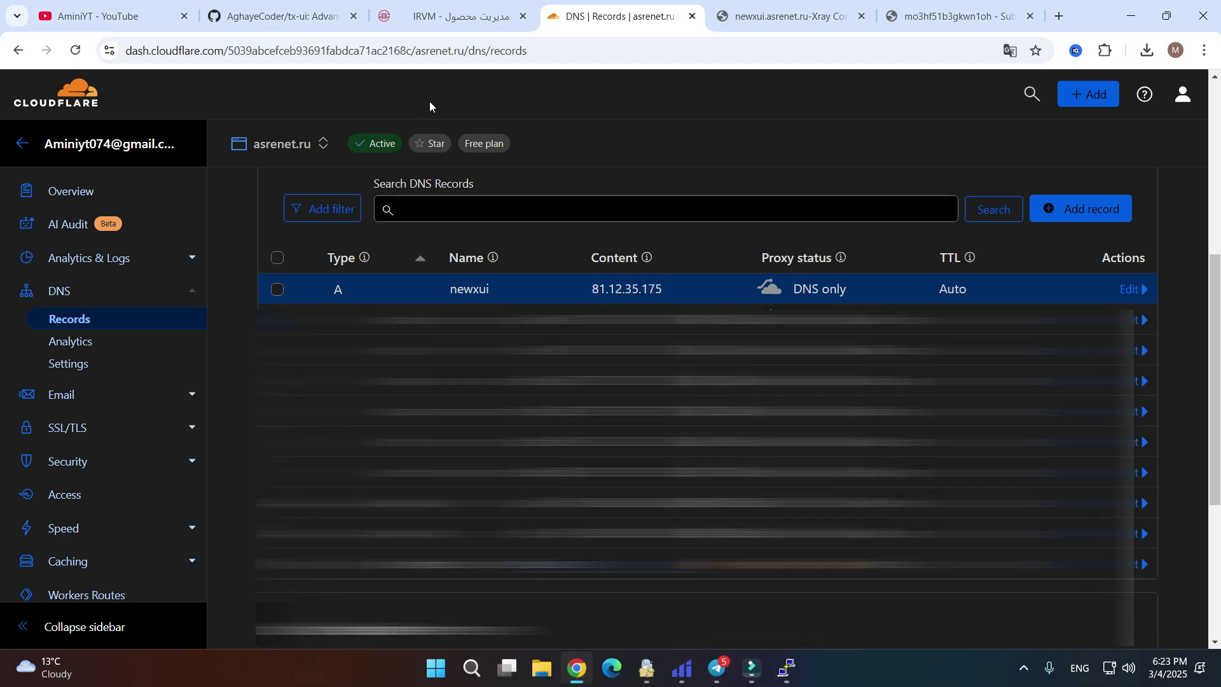
Copy the subscription link of client 3t2y0pku from the QR codes of the vless inbound on port 37998.
key("ctrl+Tab")
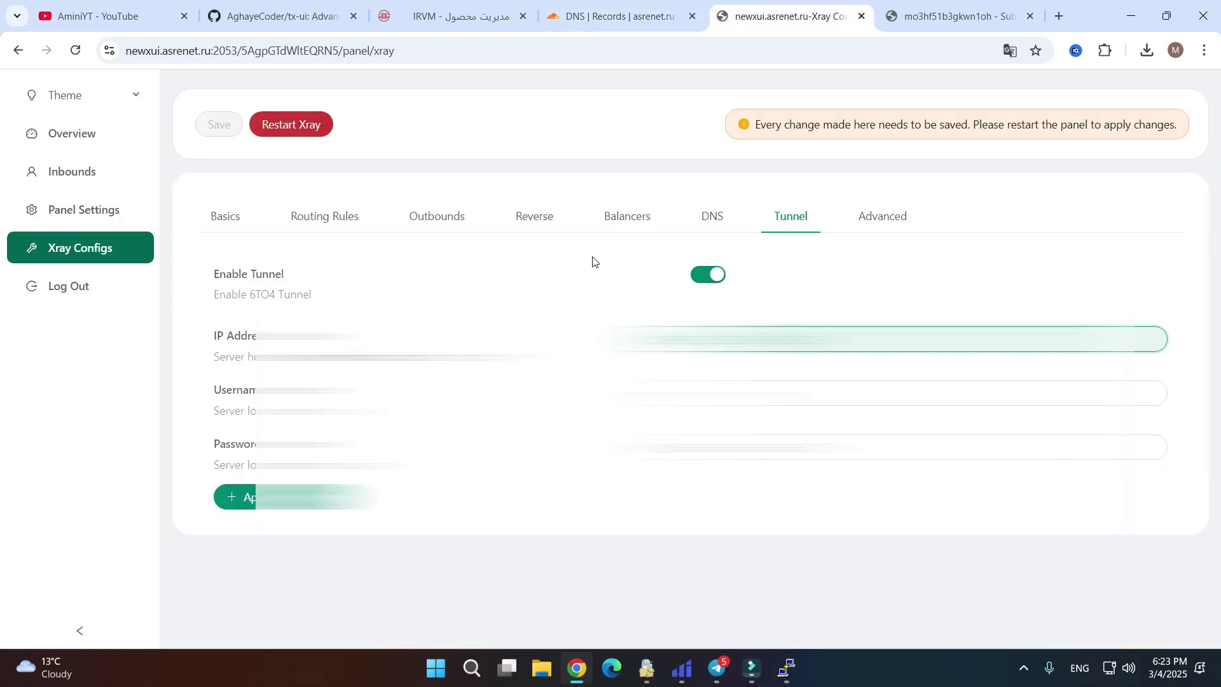
left_click(60, 171)
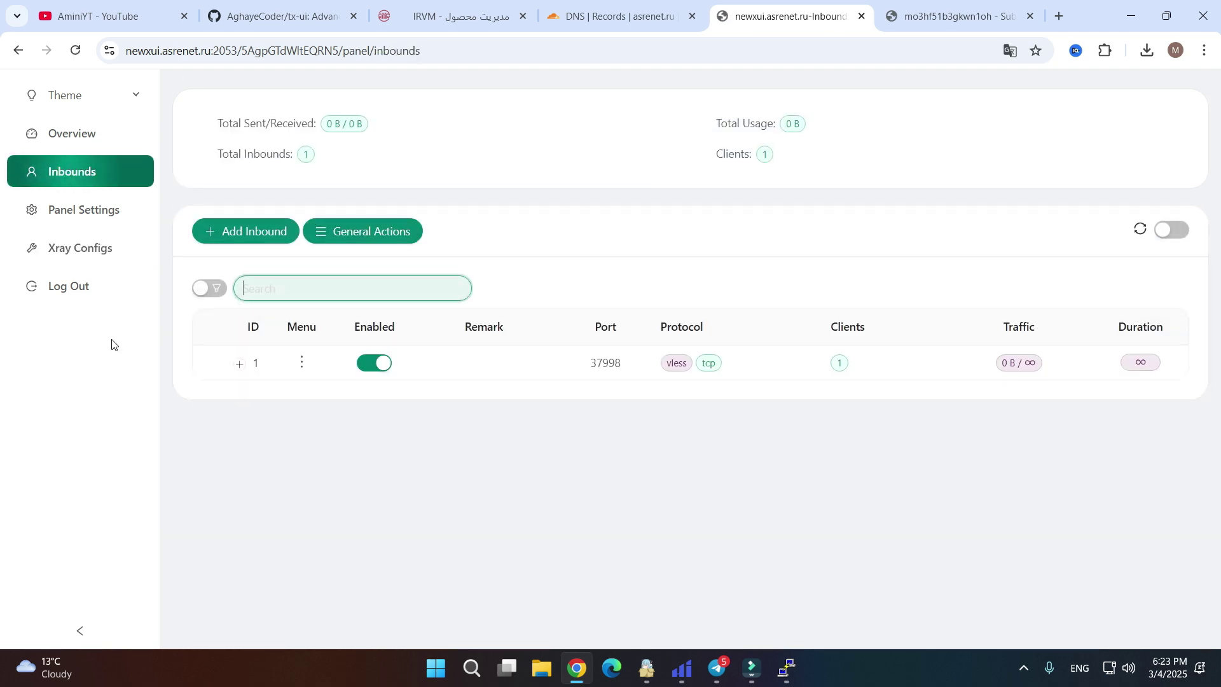
left_click(237, 365)
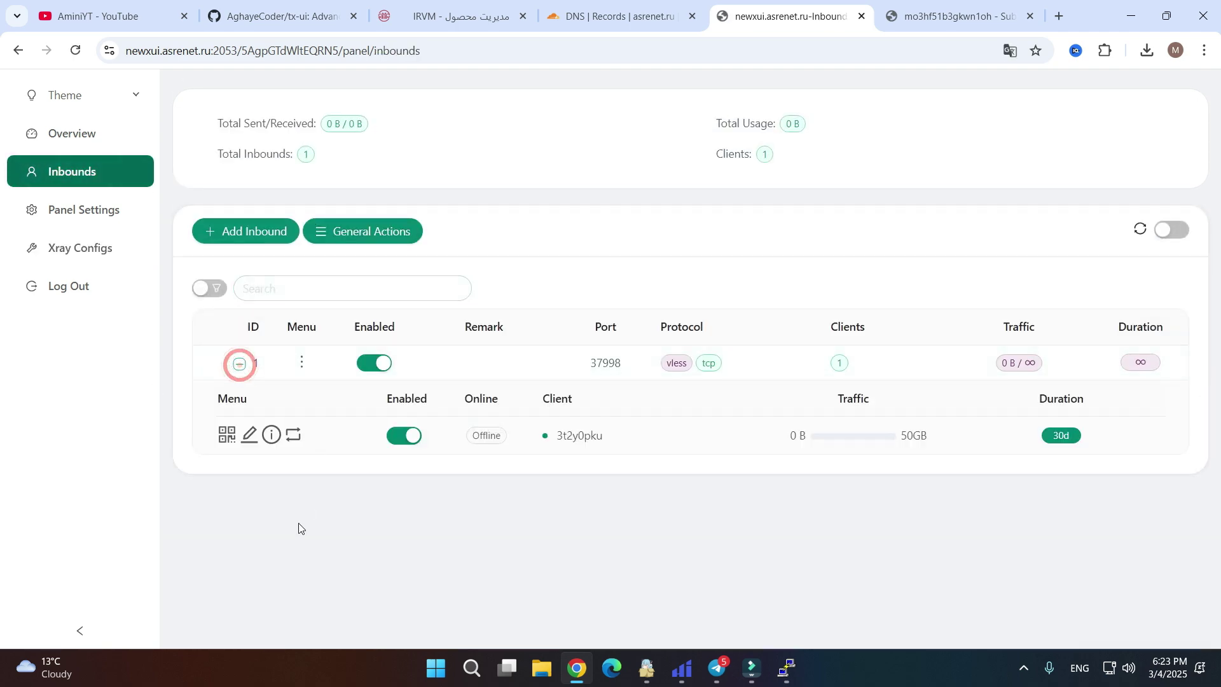
left_click(228, 436)
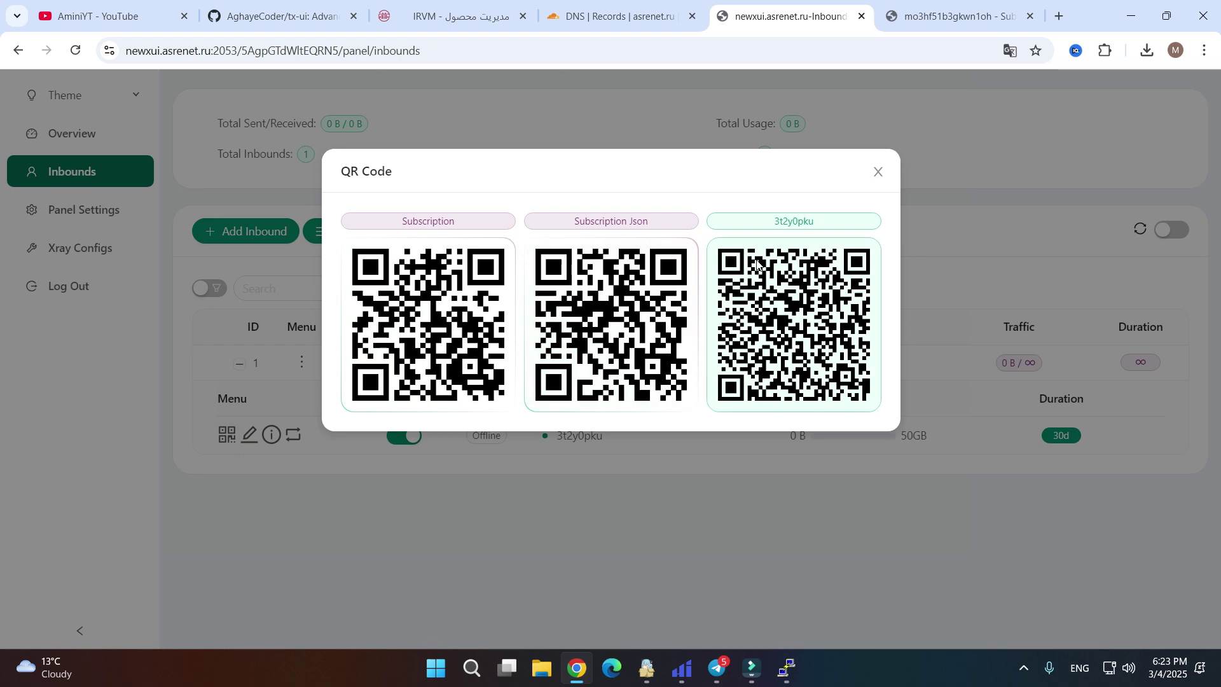
left_click(385, 331)
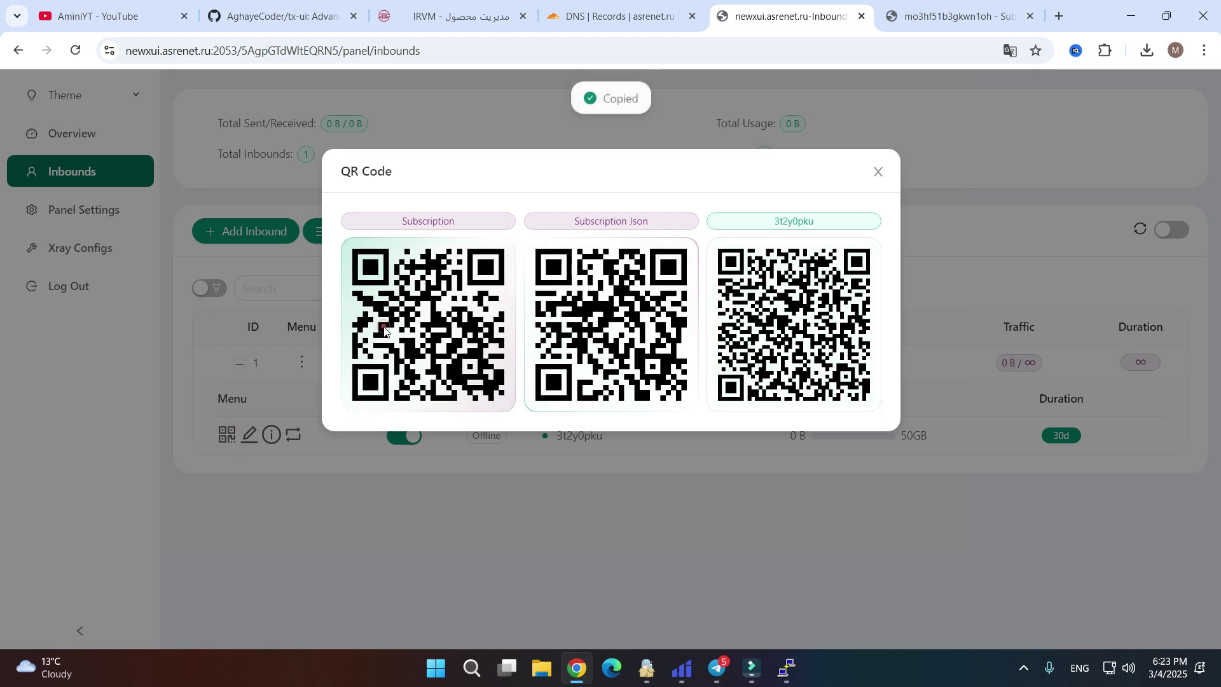
left_click(876, 173)
Reload the panel's inbounds page and the client's subscription page on newxui.asrenet.ru.
left_click(75, 50)
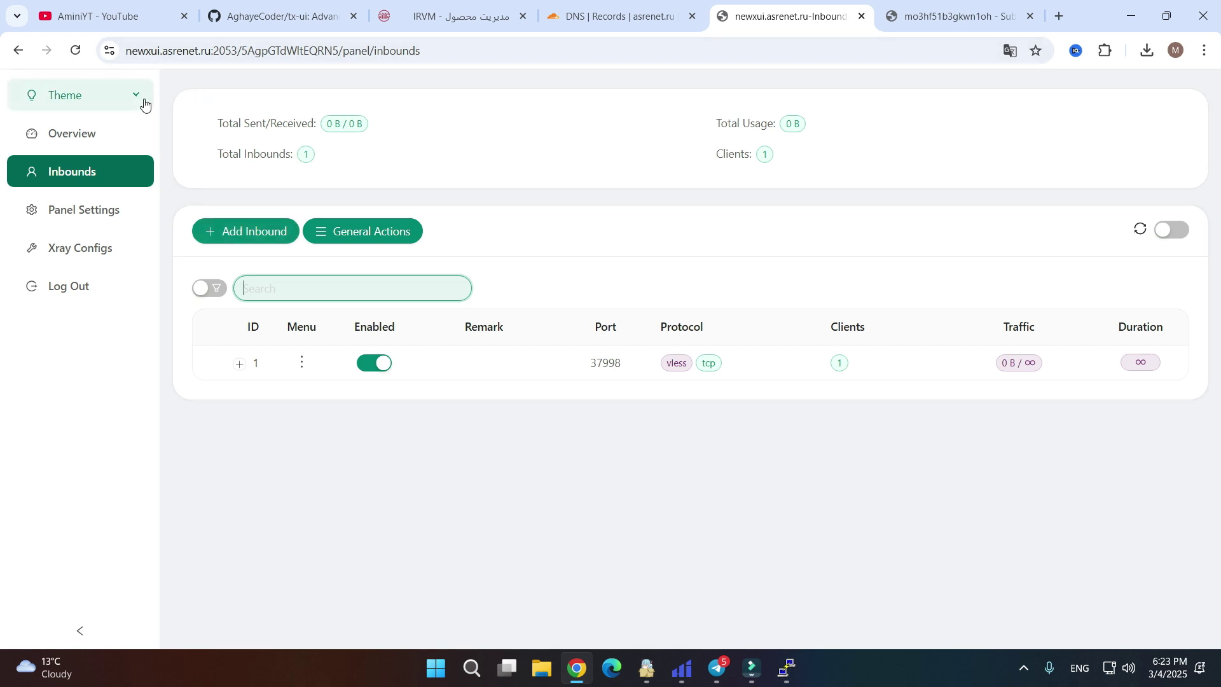
left_click(936, 22)
left_click(497, 54)
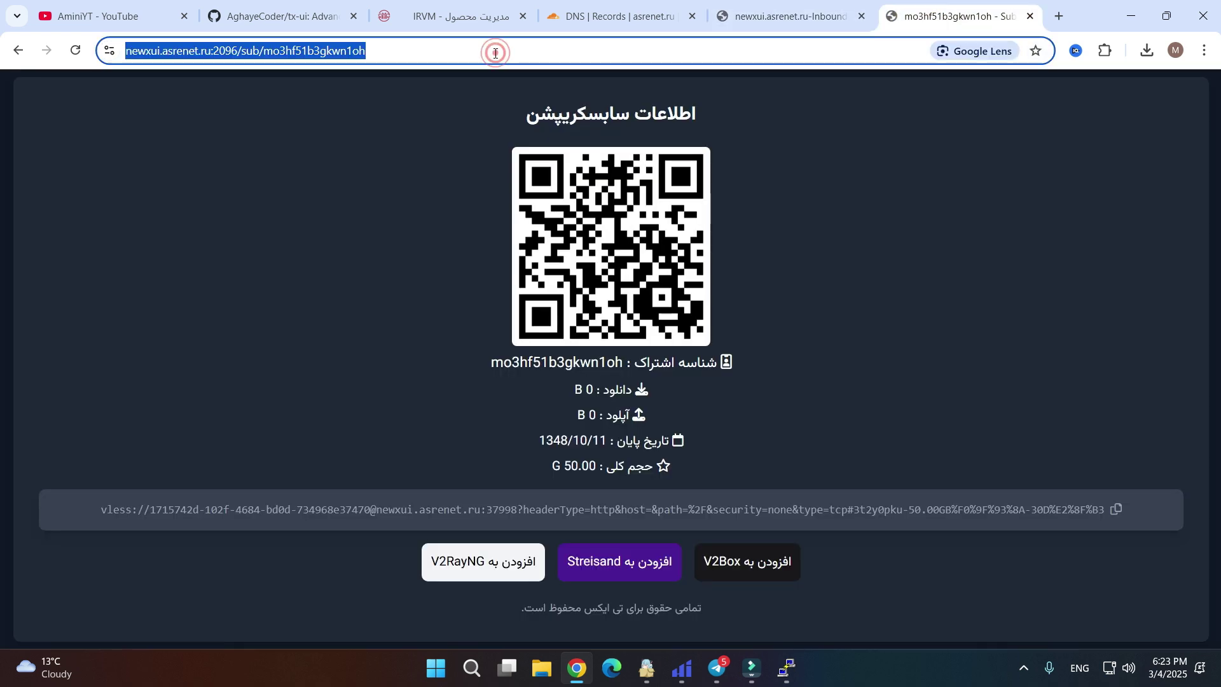
left_click(75, 50)
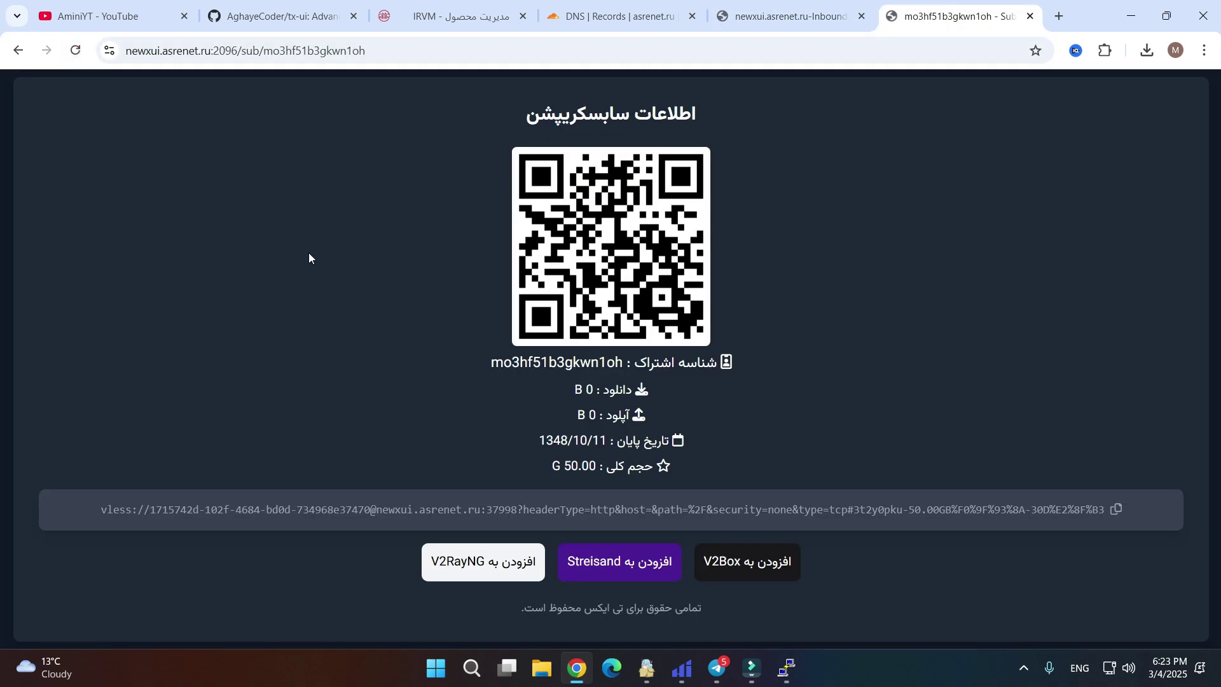
Minimise the browser and PuTTY windows and switch to Hiddify.
left_click(1129, 33)
left_click(691, 389)
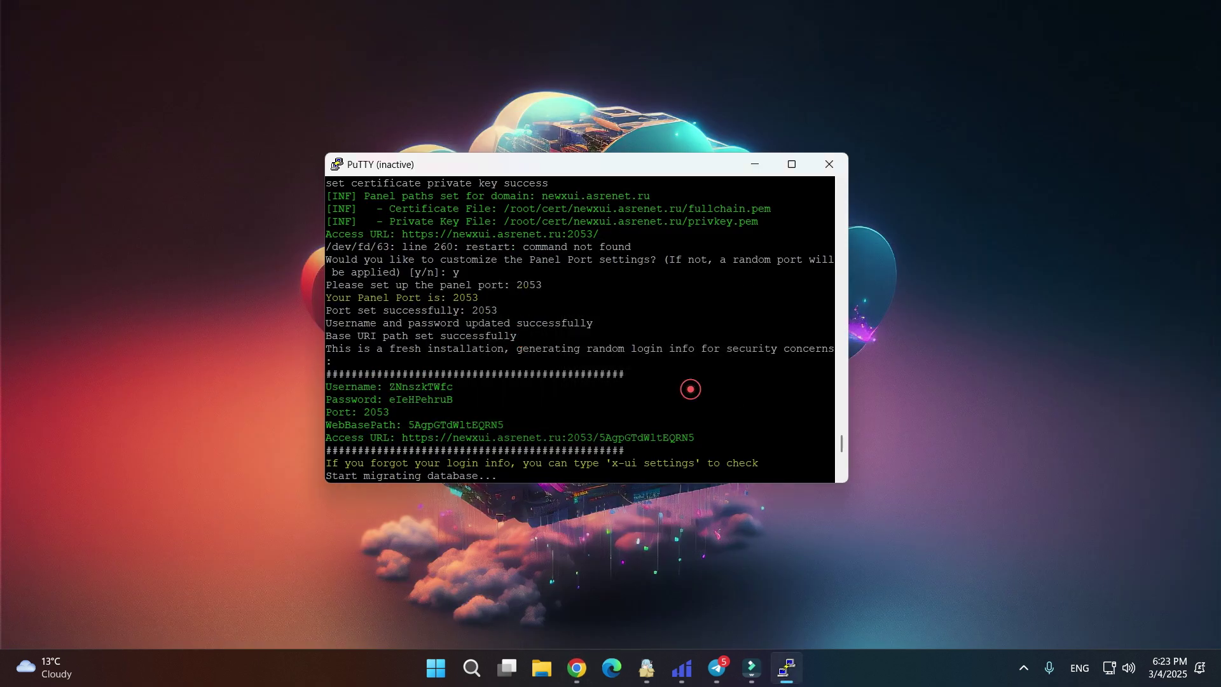
left_click(755, 164)
left_click(682, 668)
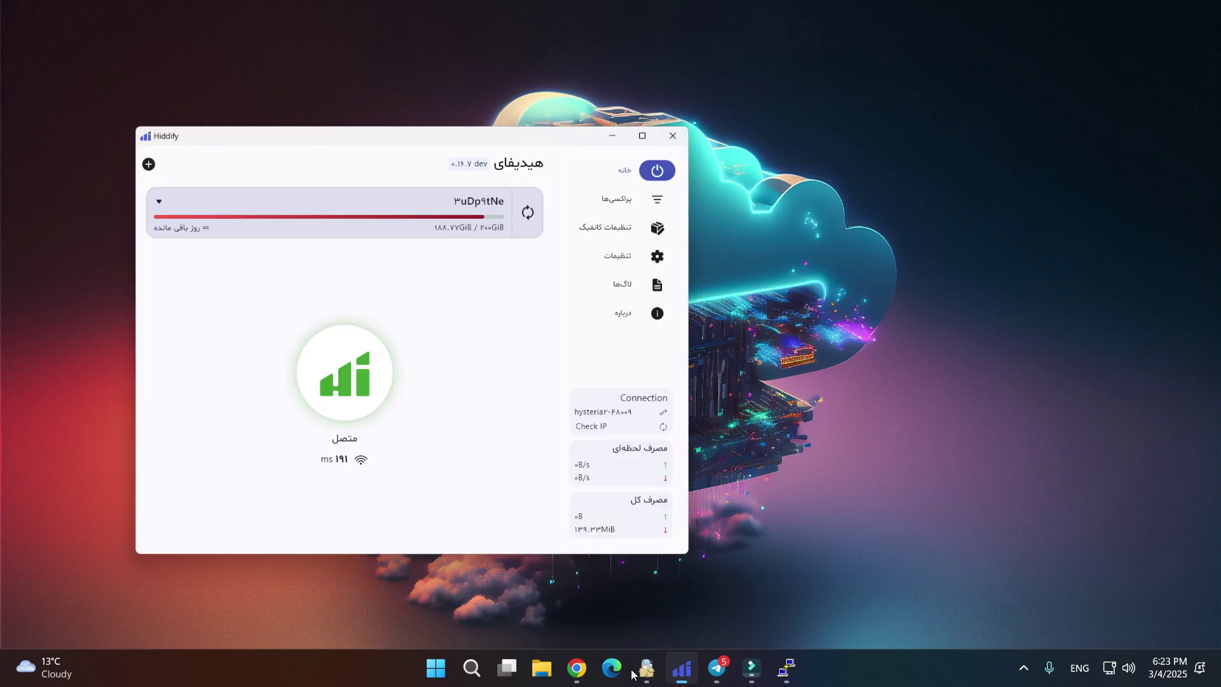
left_click_drag(259, 27, 482, 63)
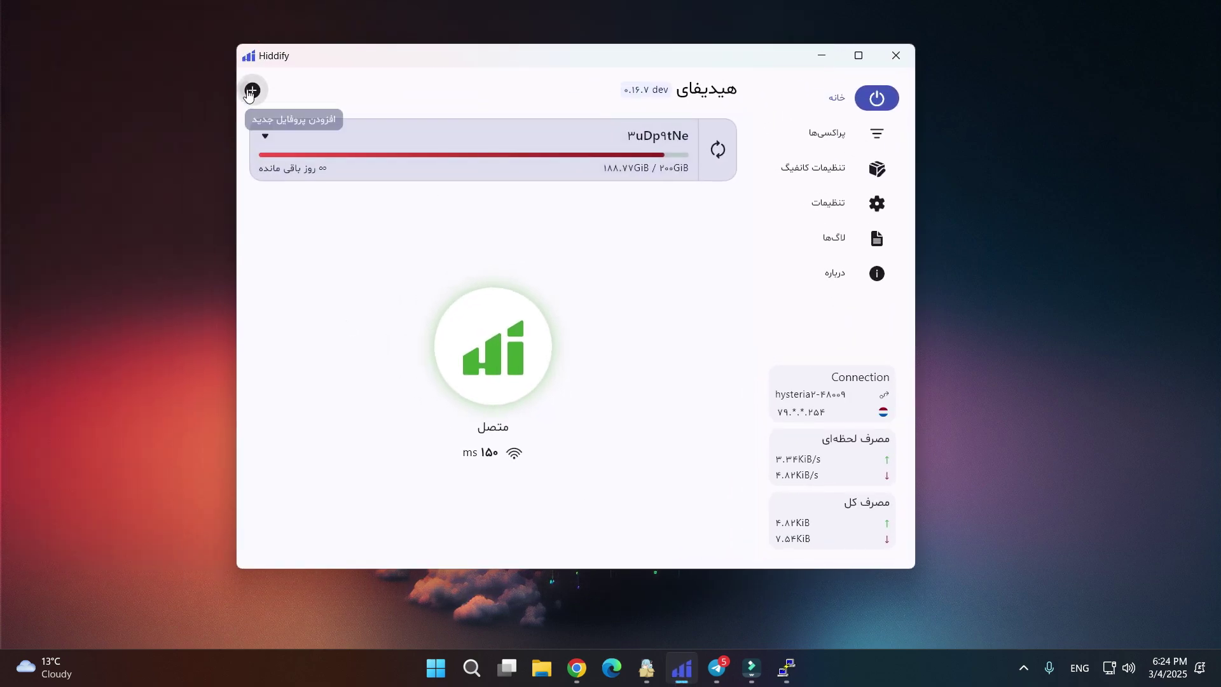
Add the copied subscription link as a new Hiddify profile, connect through it, and minimise Hiddify.
left_click(252, 90)
left_click(634, 430)
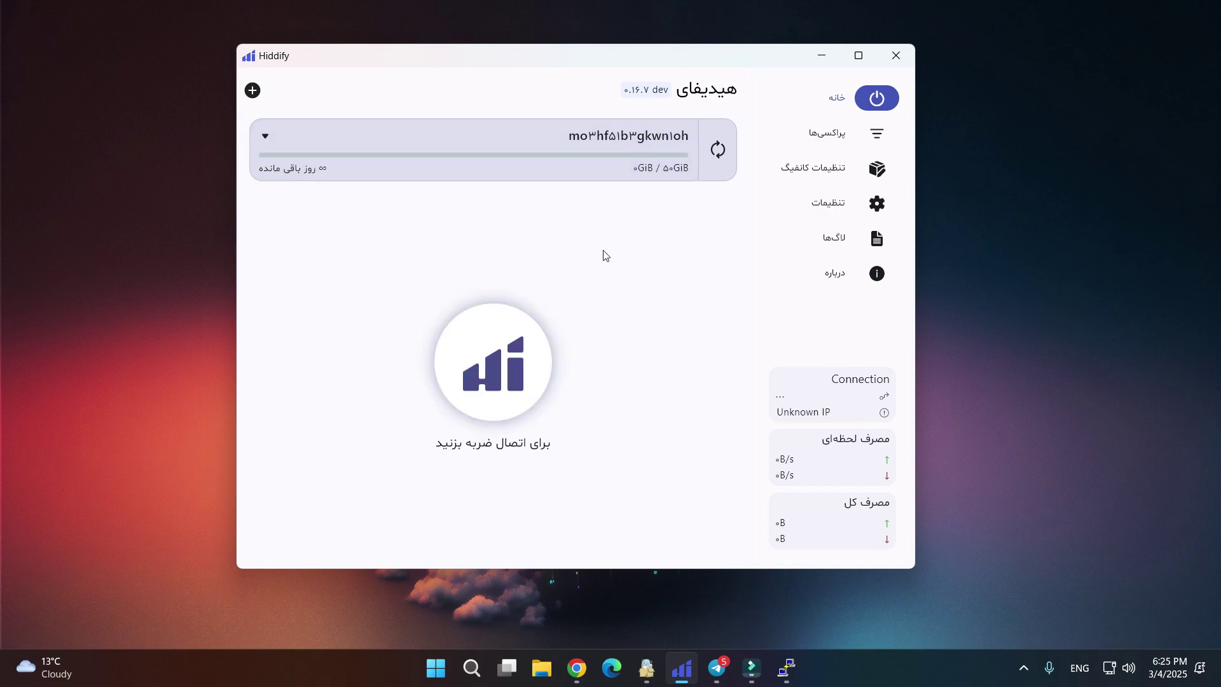
left_click(523, 316)
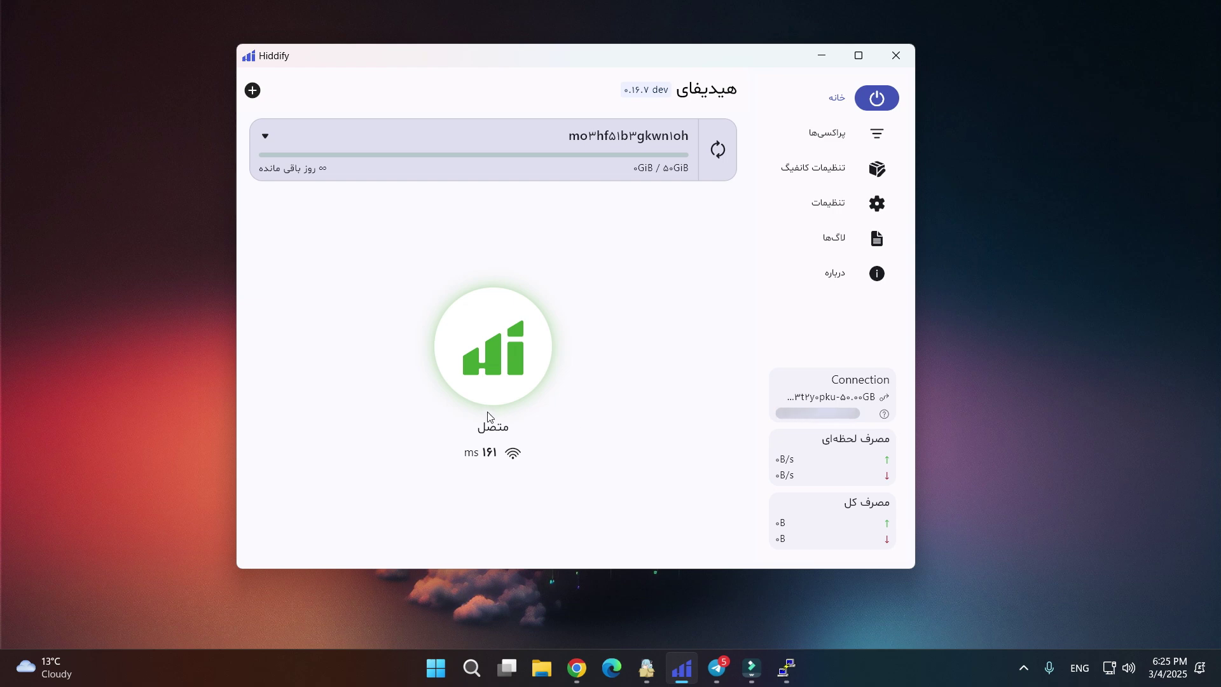
left_click(682, 668)
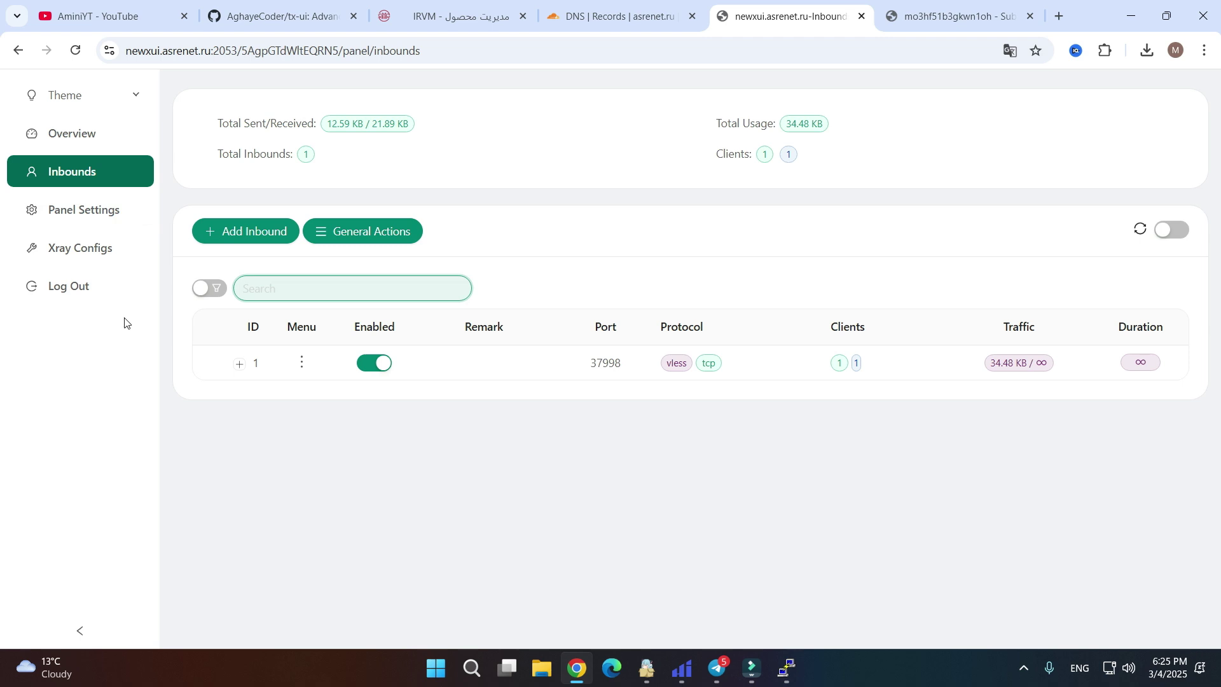
Open the Xray configuration in the tx-ui panel.
left_click(87, 255)
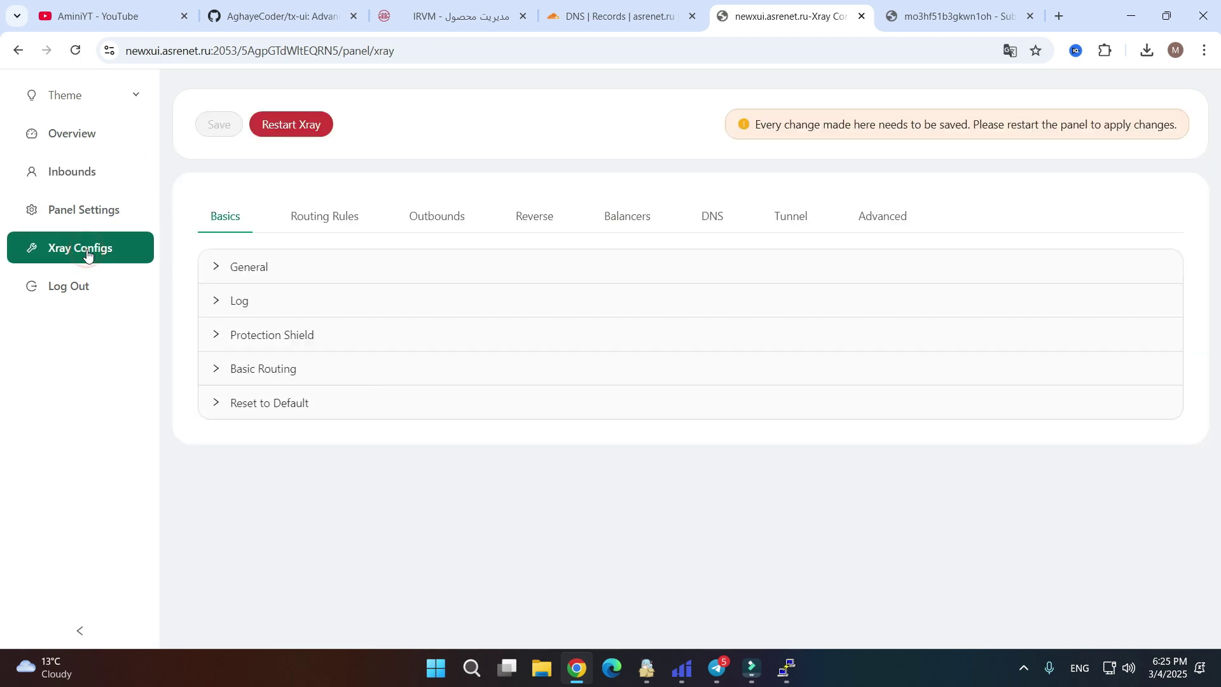